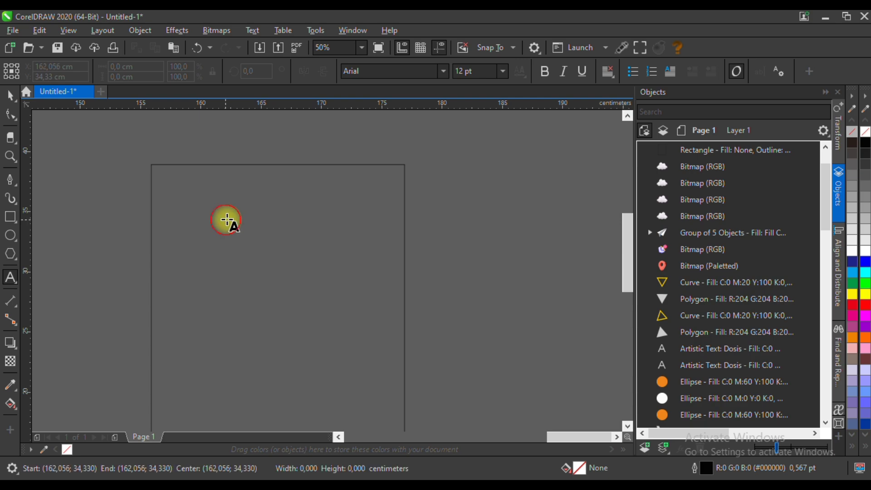
Add centre-aligned artistic text reading "Penerimaan Peserta Didik Baru", "PPDB" and "Tahun Pelajaran 2025 - 2026" on three lines inside the page rectangle.
text(Tahun Pelaj)
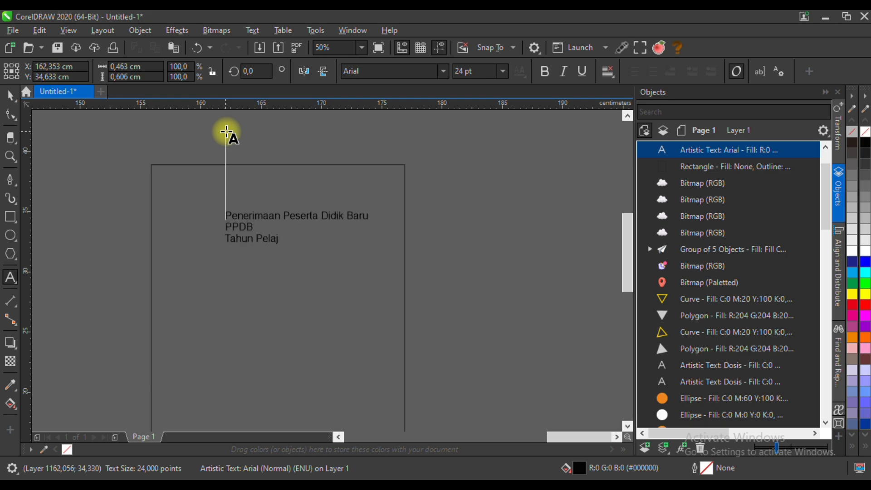
click(10, 96)
click(607, 72)
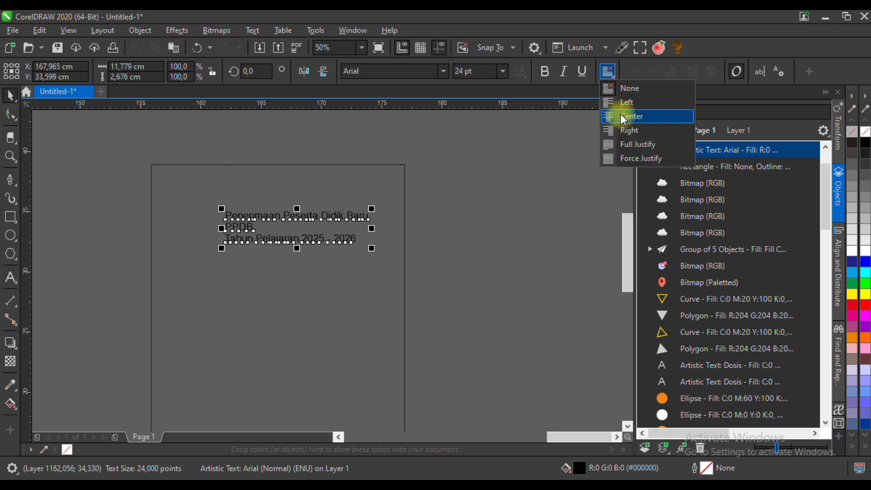
click(625, 115)
drag(292, 220, 286, 268)
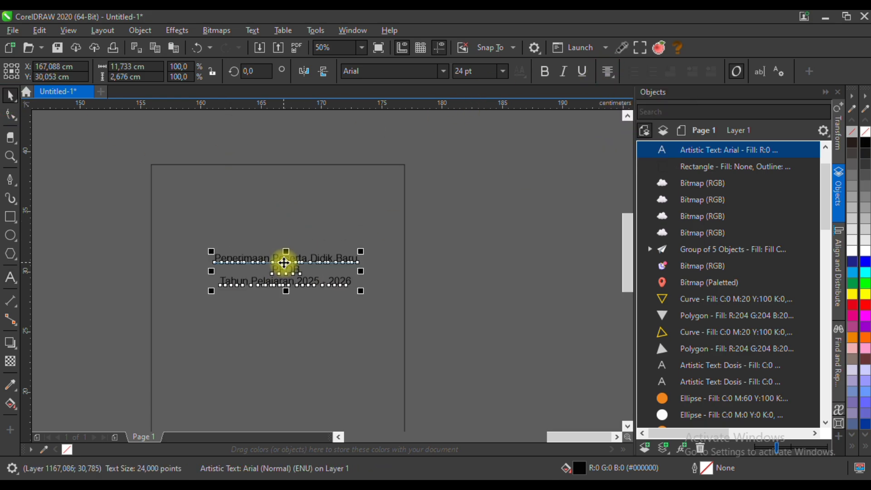
Break the text apart into separate lines, and move the first line up and the last line down, away from "PPDB".
key(ctrl+k)
click(391, 266)
drag(346, 288, 336, 325)
drag(311, 263, 311, 236)
Enlarge "PPDB" to about 128 pt, between the other two lines, and set its font to GoudySans Blk BT.
click(299, 273)
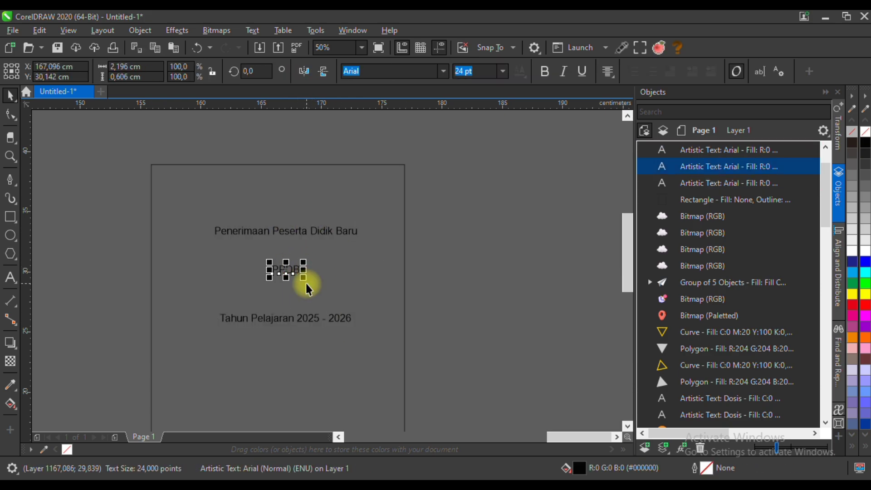
drag(303, 279, 364, 314)
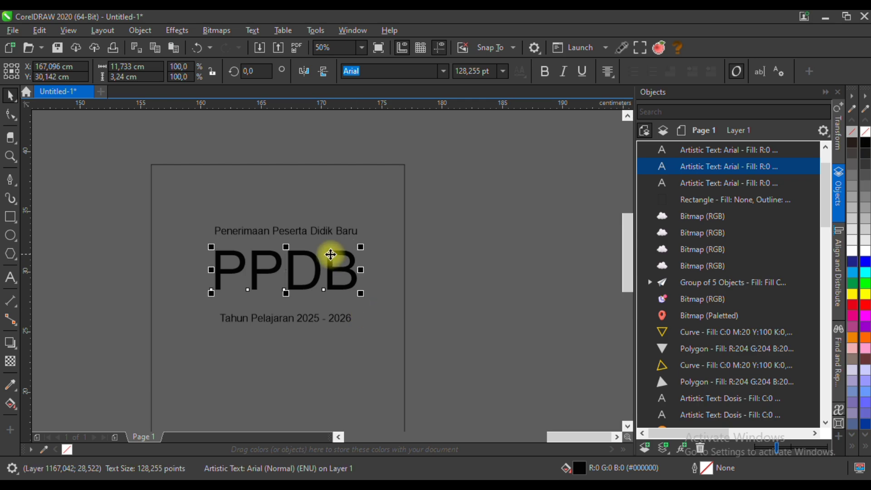
scroll(326, 251, up, 1)
scroll(303, 226, down, 1)
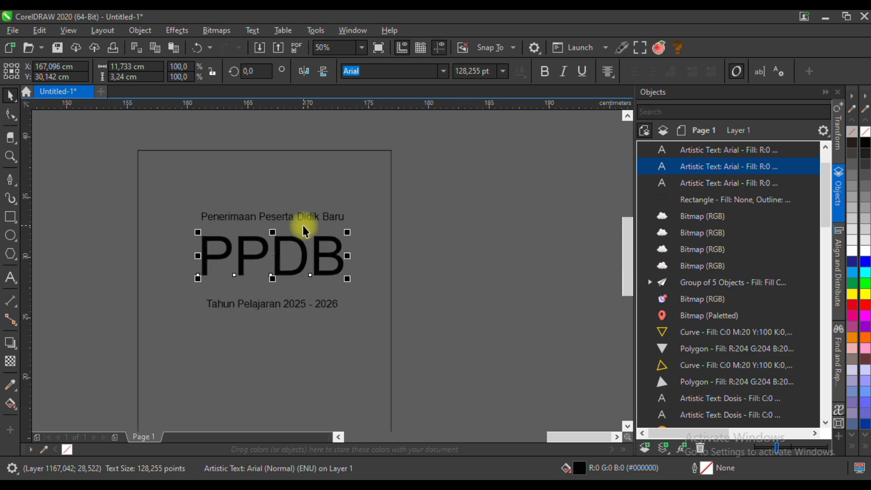
click(443, 73)
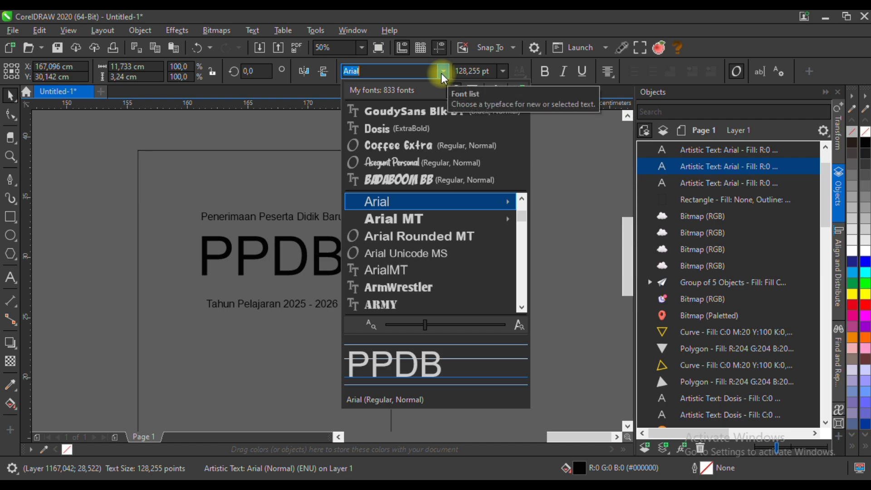
click(445, 107)
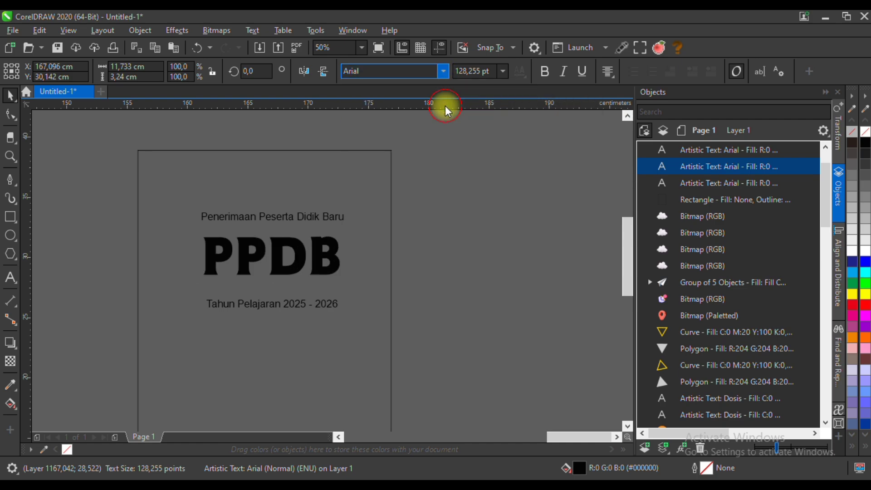
click(417, 287)
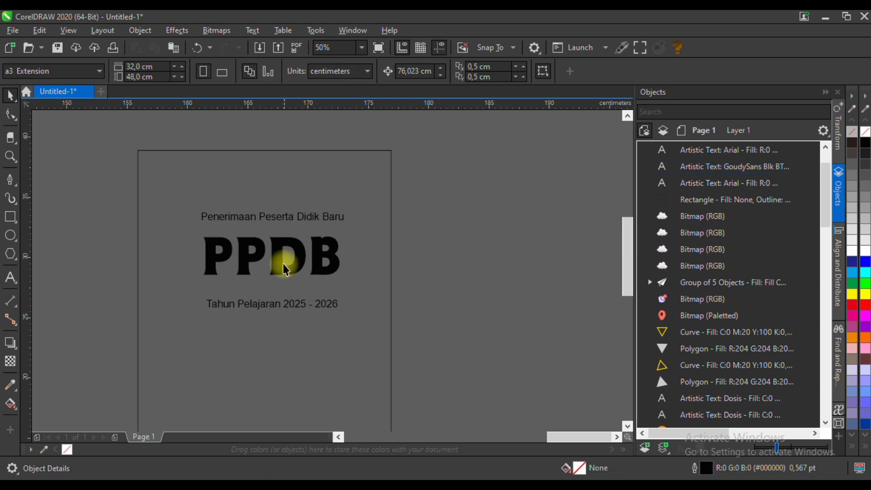
Apply an Envelope to the "PPDB" text and bend its upper edge slightly upward into a curve.
scroll(283, 261, up, 2)
click(274, 243)
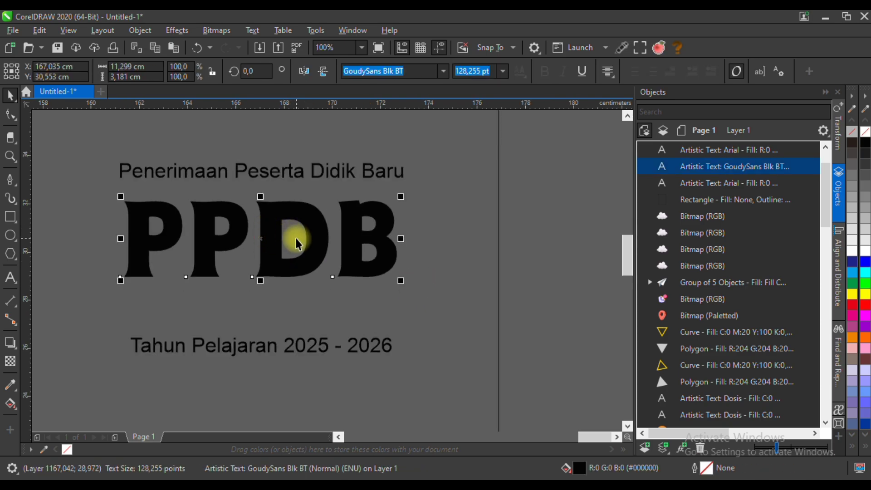
click(14, 347)
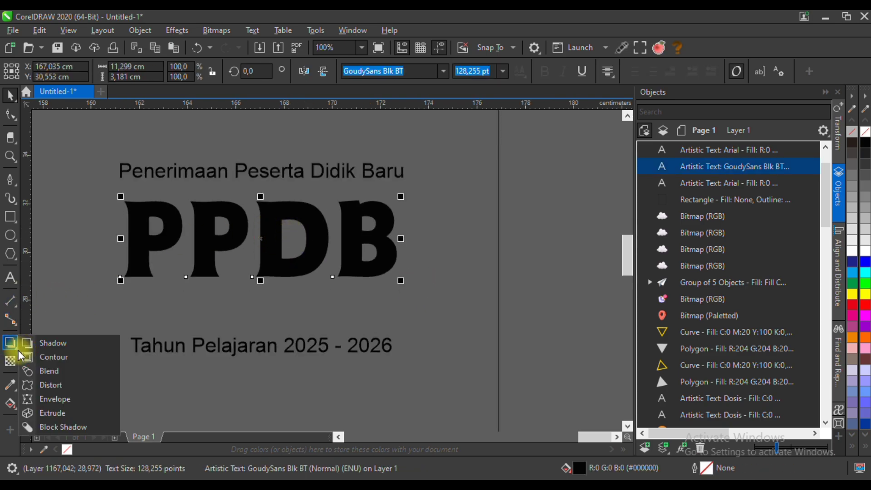
click(52, 399)
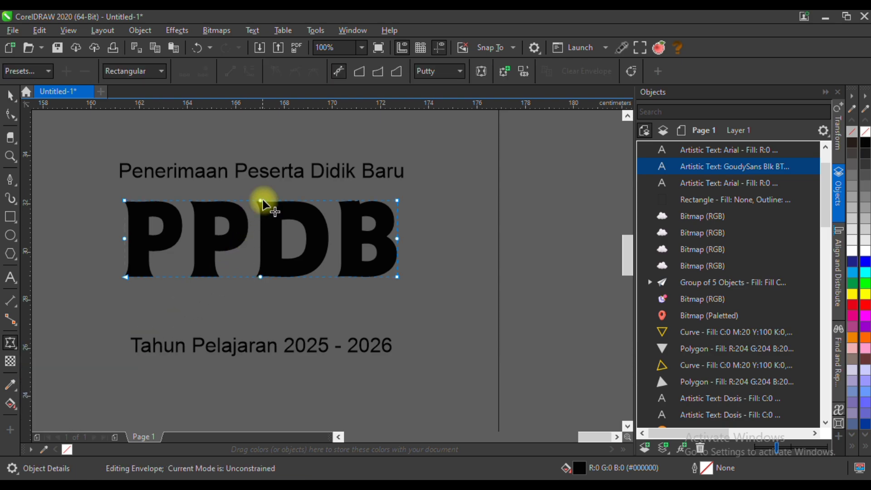
drag(261, 200, 262, 195)
click(397, 200)
drag(352, 200, 354, 196)
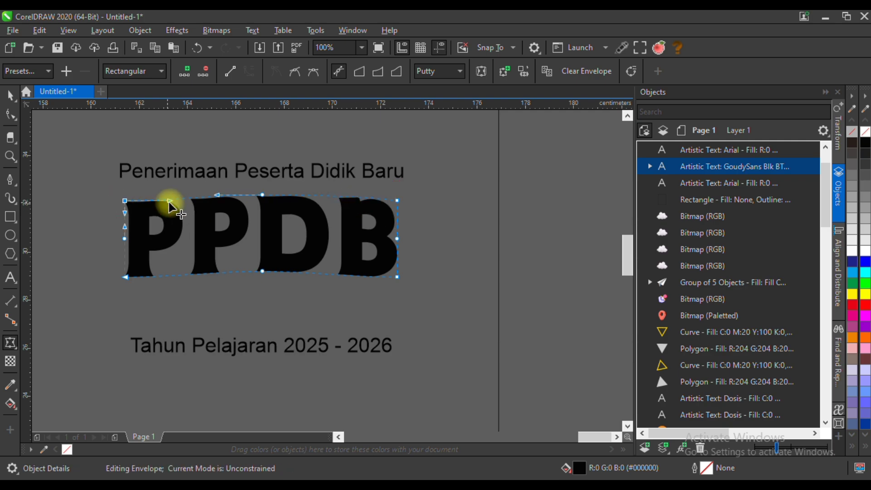
drag(169, 200, 170, 195)
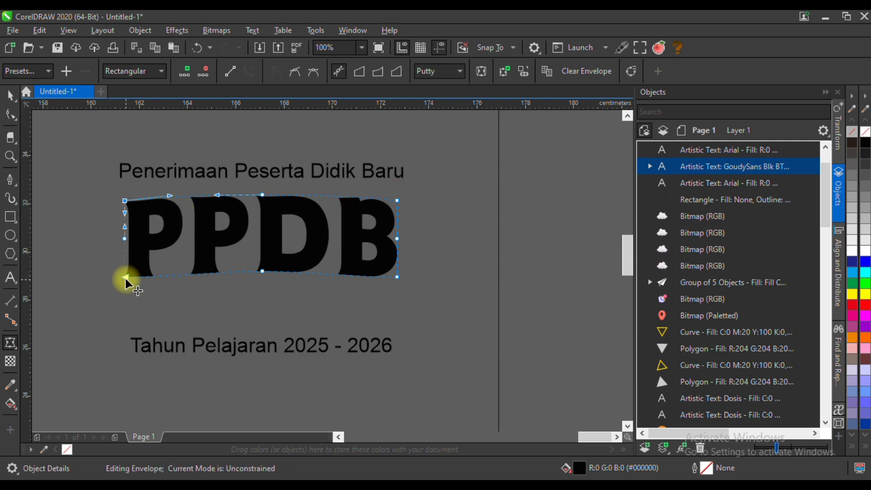
Bend the lower edge of the "PPDB" envelope upward at both the left and right halves.
mouse_move(171, 275)
mouse_down()
mouse_move(177, 269)
mouse_move(168, 270)
mouse_up()
scroll(174, 275, up, 2)
scroll(167, 268, down, 2)
click(392, 273)
scroll(351, 275, up, 2)
drag(347, 273, 336, 264)
scroll(320, 266, down, 4)
click(10, 95)
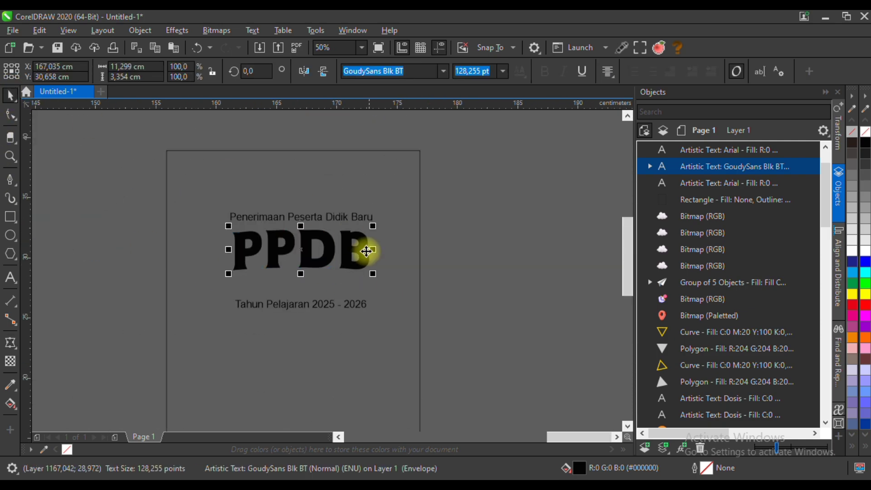
Fill the warped "PPDB" text with deep yellow, C:0 M:20 Y:100 K:0.
scroll(335, 249, up, 2)
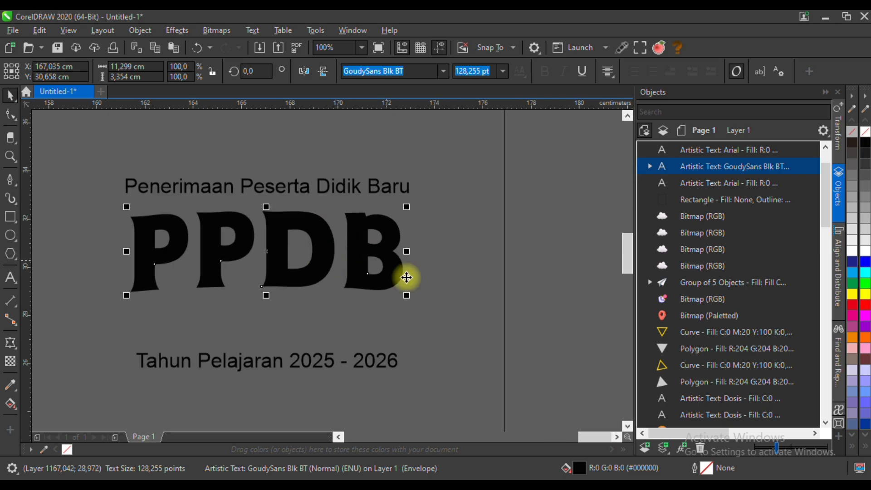
click(852, 446)
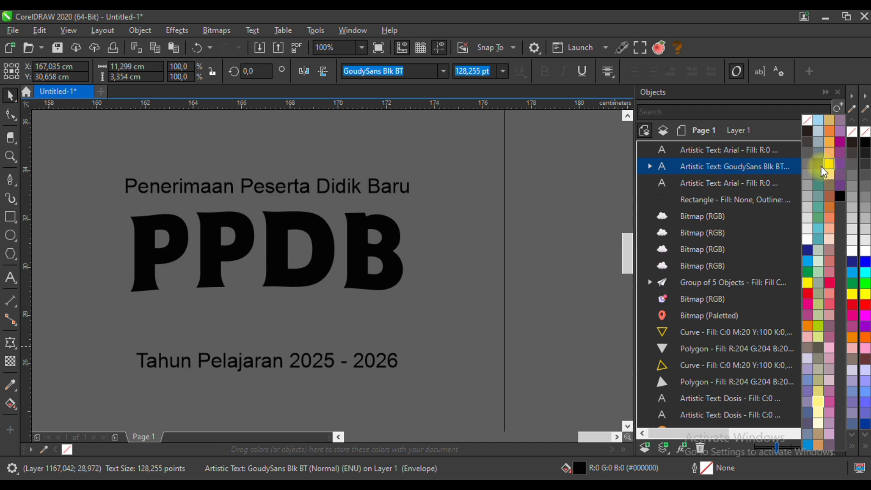
click(826, 174)
Duplicate the yellow "PPDB" text in place and fill the copy with red, C:0 M:100 Y:100 K:0.
click(363, 237)
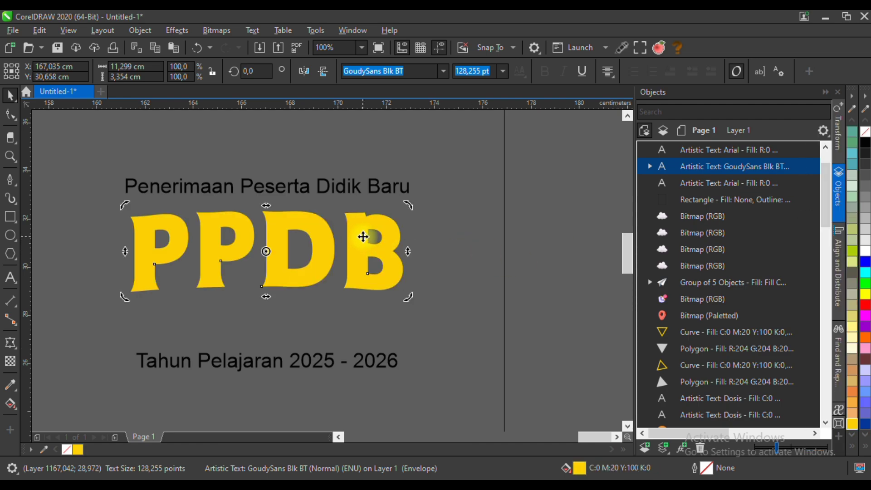
click(364, 237)
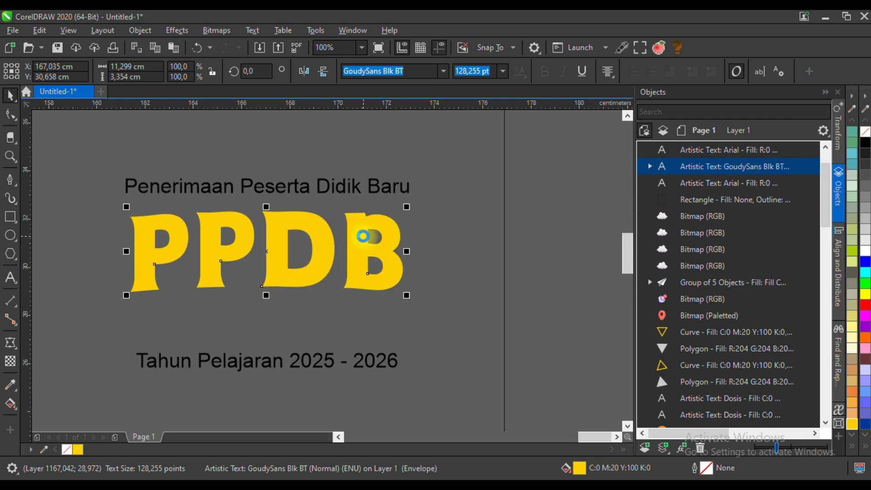
key(ctrl+c)
key(ctrl+v)
click(852, 447)
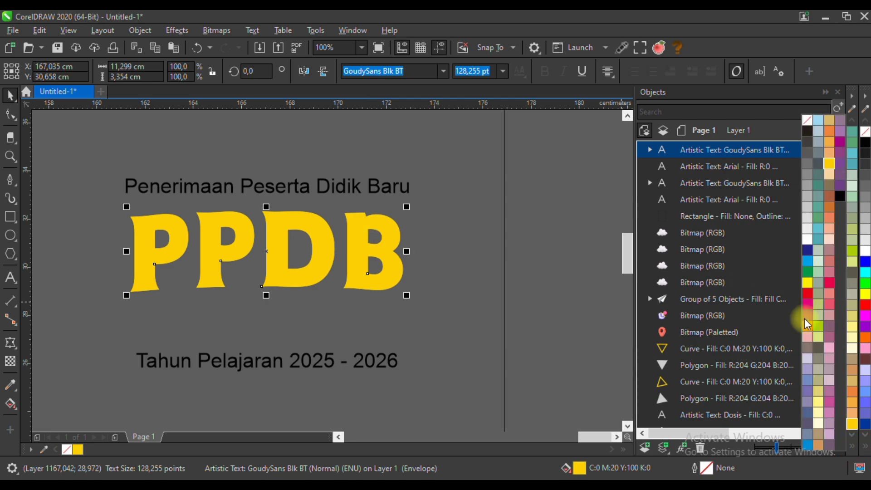
click(808, 293)
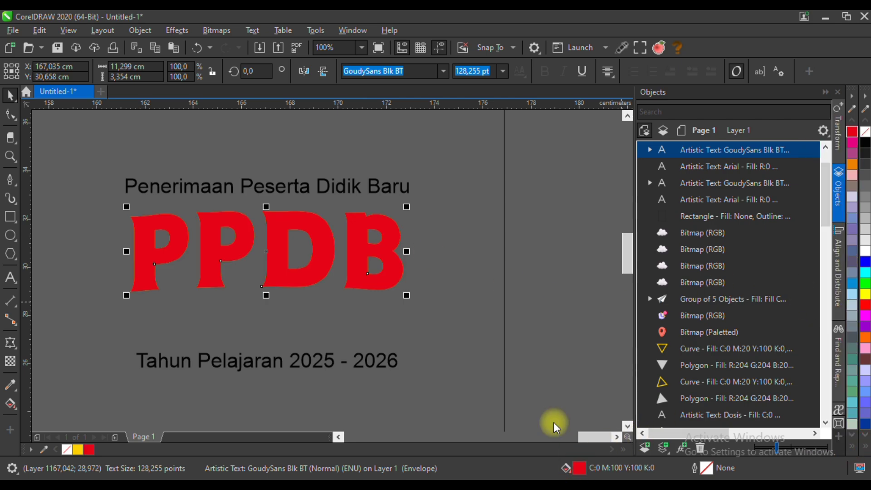
Change the copy's uniform fill to a dark red, R:138 G:3 B:7 (#8A0307), using the RGB color model.
key(shift+F11)
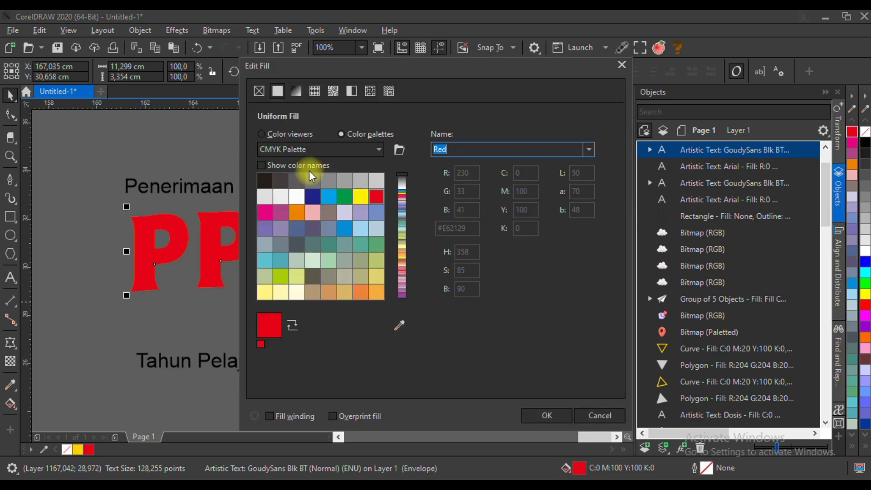
click(290, 135)
click(399, 211)
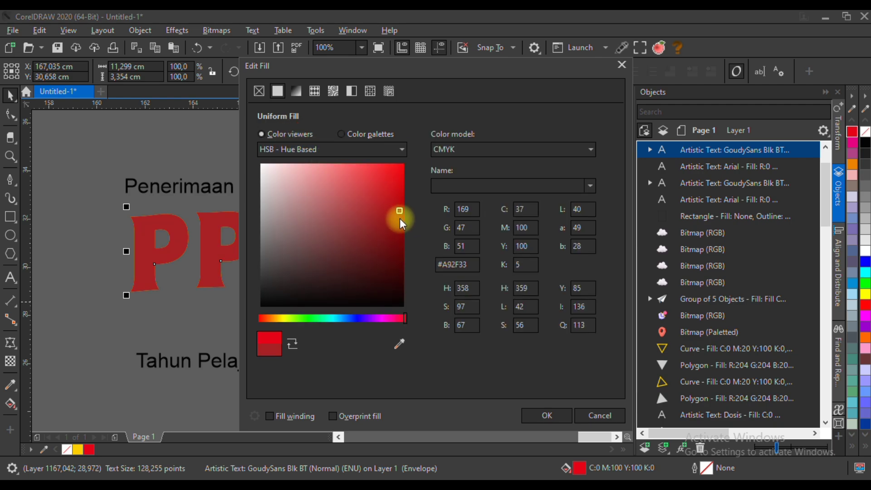
click(474, 149)
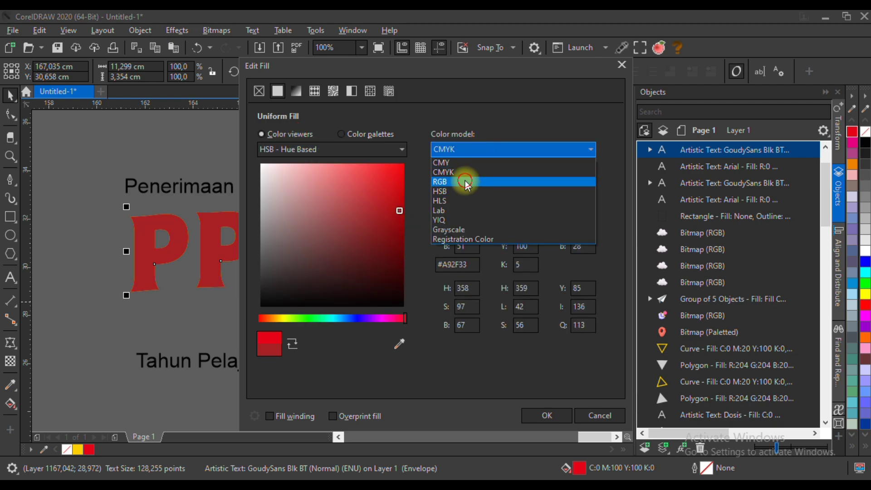
click(470, 182)
click(399, 216)
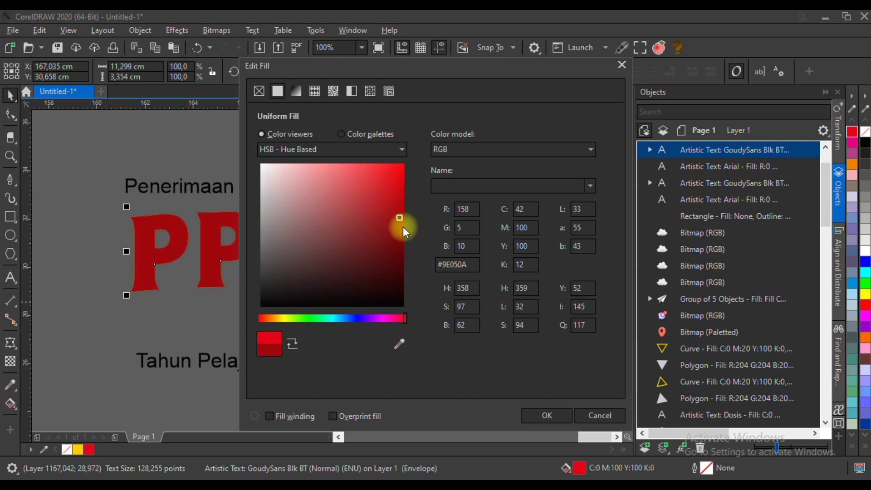
click(540, 418)
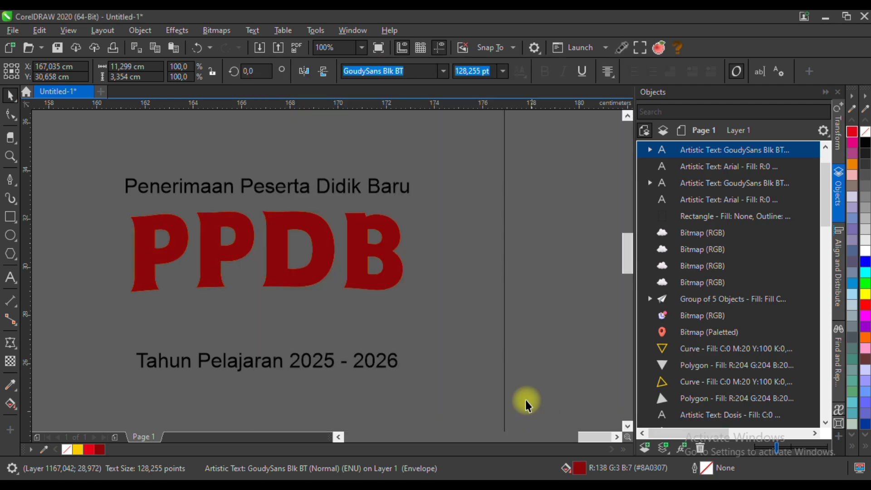
Give the dark red "PPDB" copy a matching dark red 8 pt outline with rounded corners, placed behind the fill.
right_click(101, 450)
key(F12)
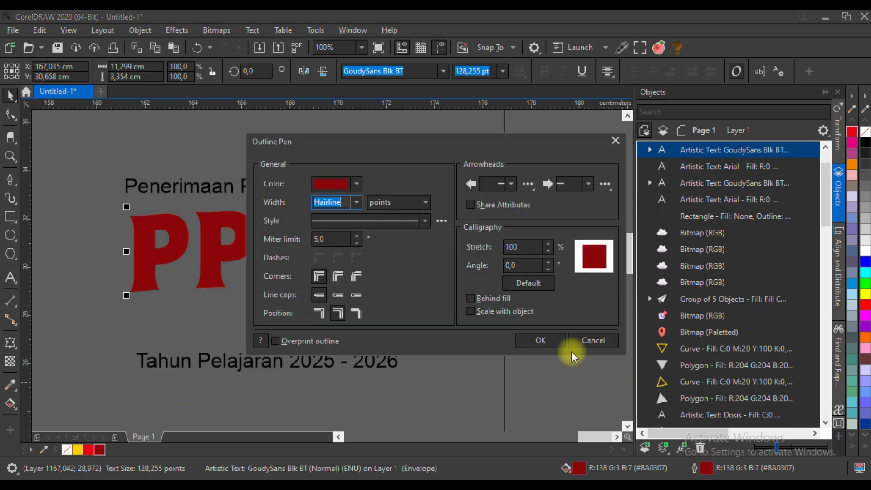
click(360, 201)
click(343, 302)
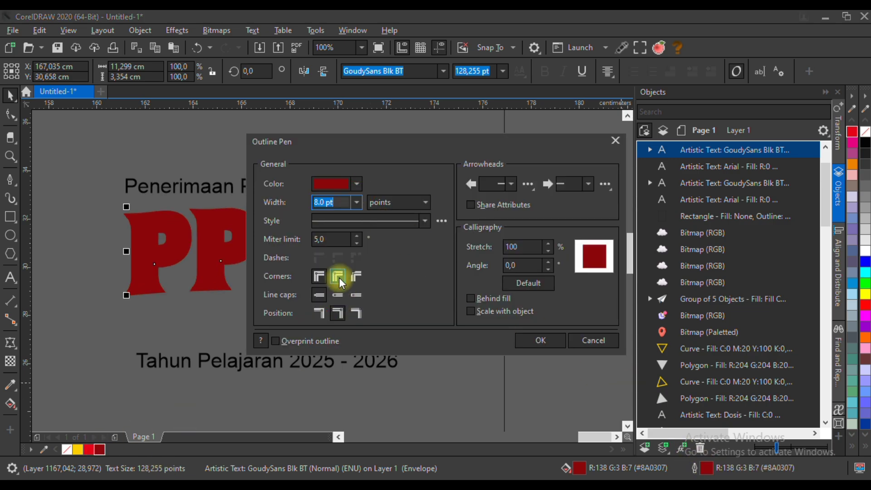
click(339, 276)
click(471, 299)
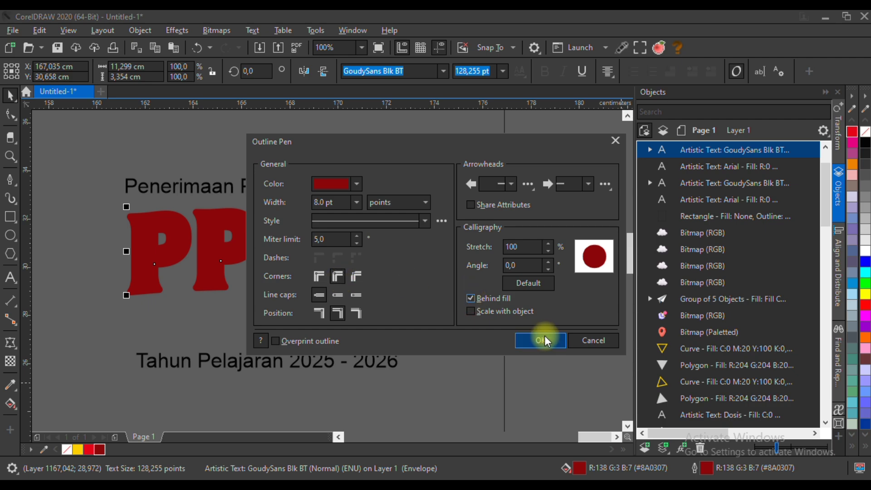
click(540, 340)
Send the dark red "PPDB" copy and the page rectangle to the back, and clear the selection.
shift+click(463, 232)
key(shift+Page_Down)
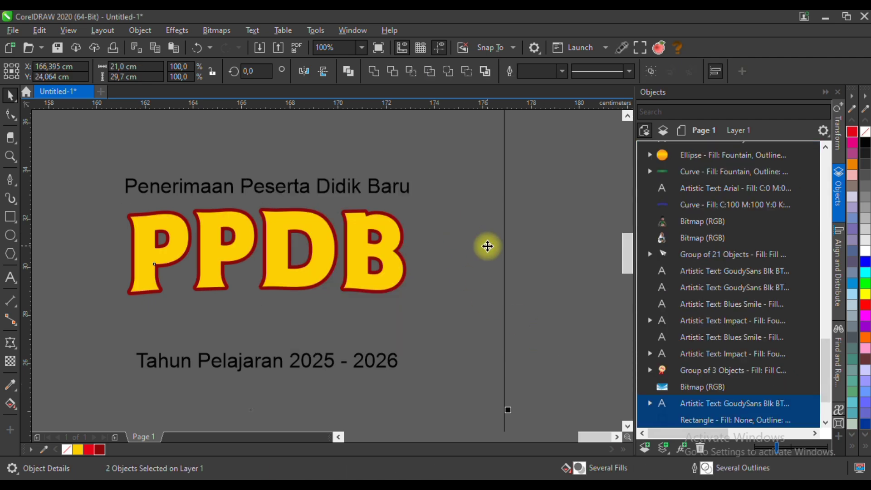
click(538, 224)
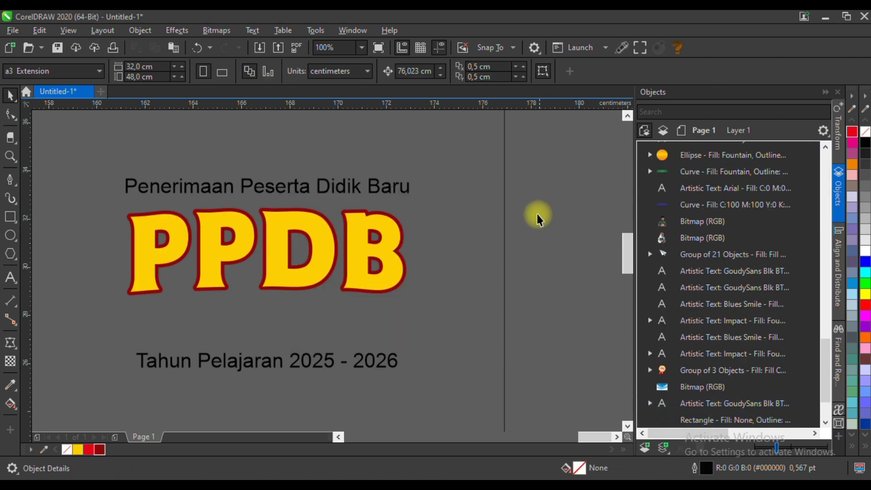
Widen the outline of the dark red "PPDB" copy to 12 pt.
click(273, 208)
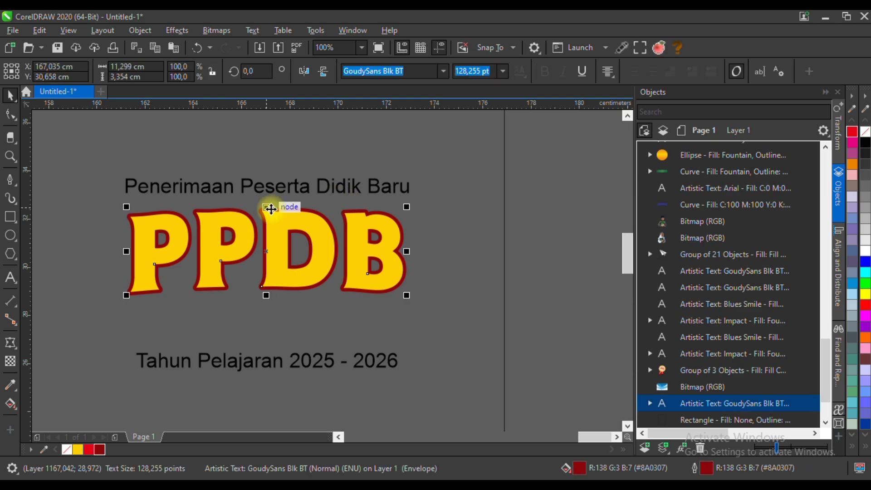
double_click(707, 469)
click(357, 203)
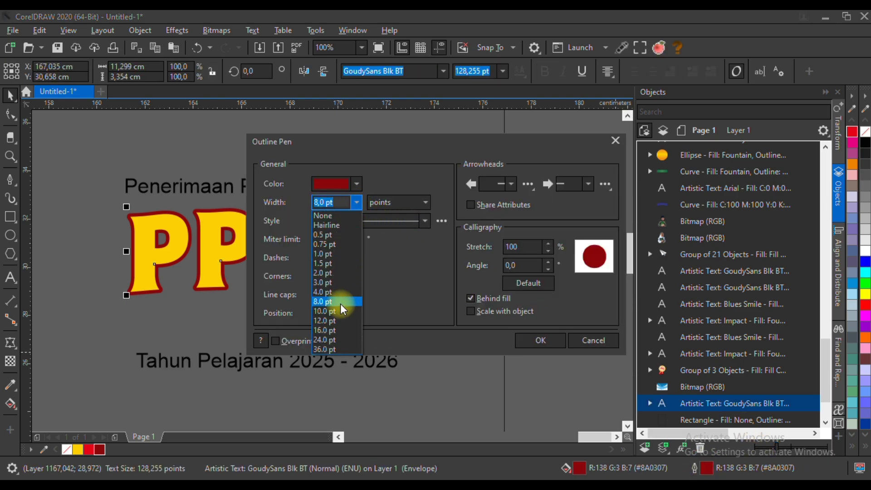
click(339, 315)
click(357, 203)
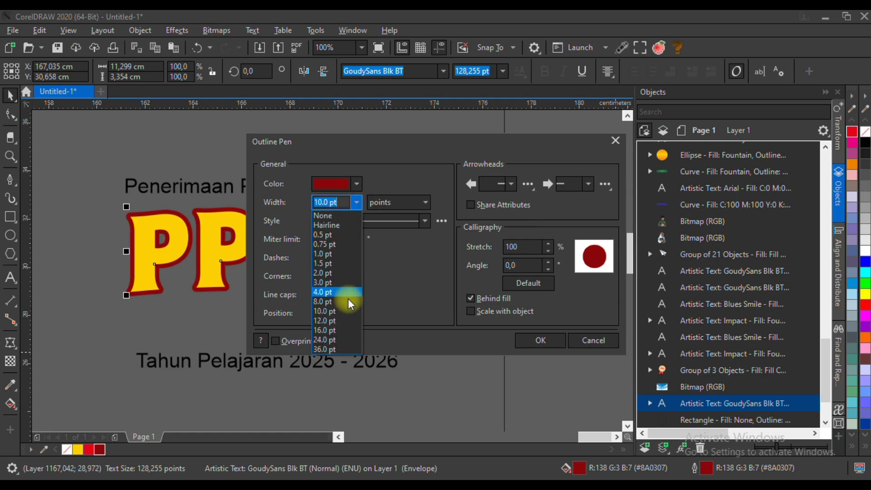
click(343, 324)
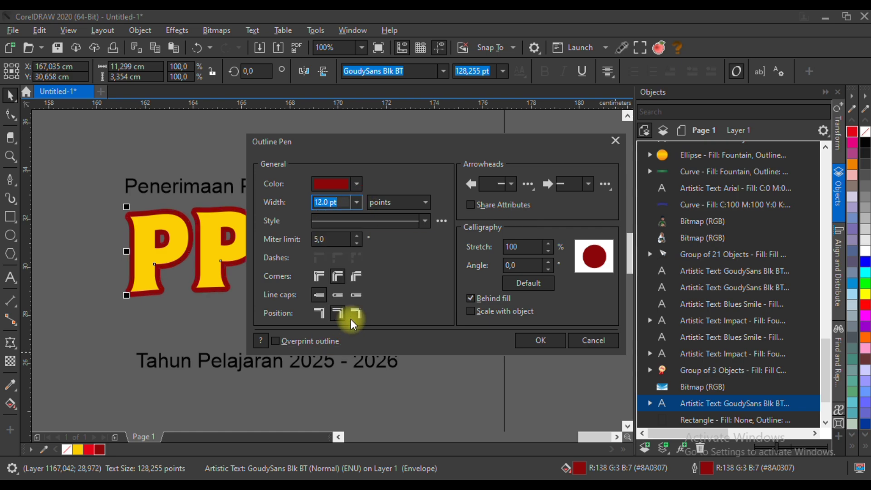
click(534, 340)
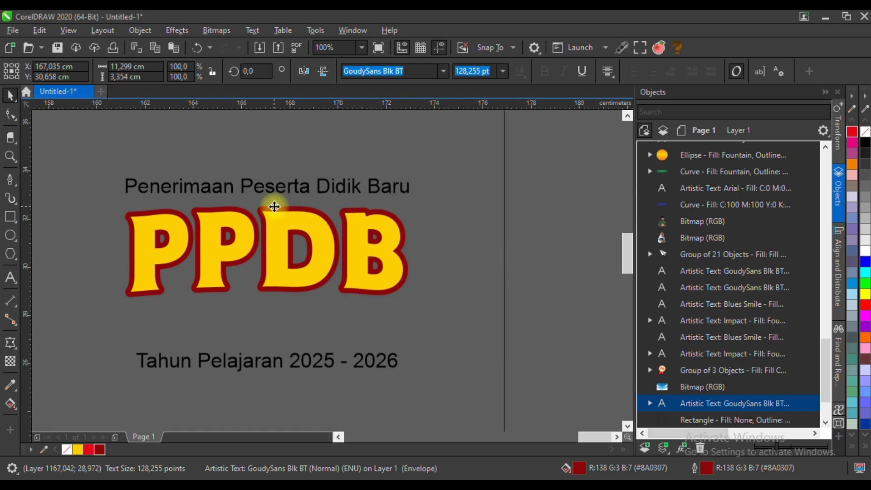
Duplicate the dark red "PPDB" copy in place as a white version with a white 16 pt outline, placed behind the dark red copy.
click(274, 205)
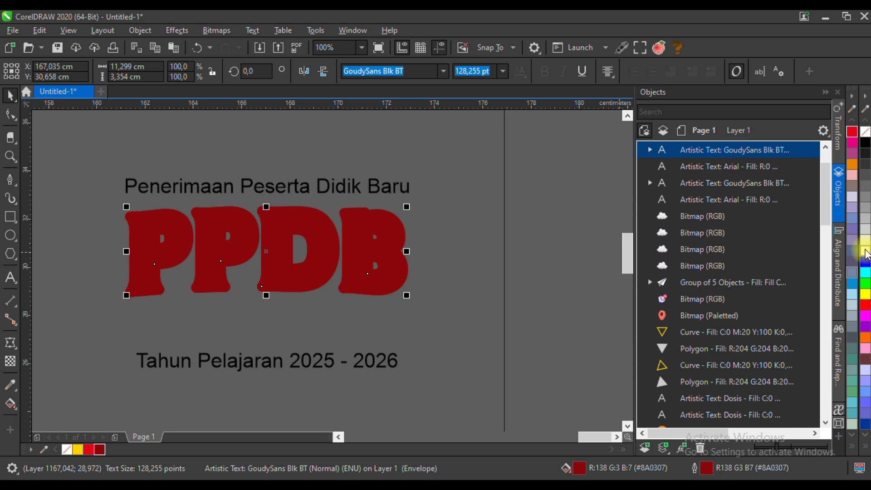
click(866, 251)
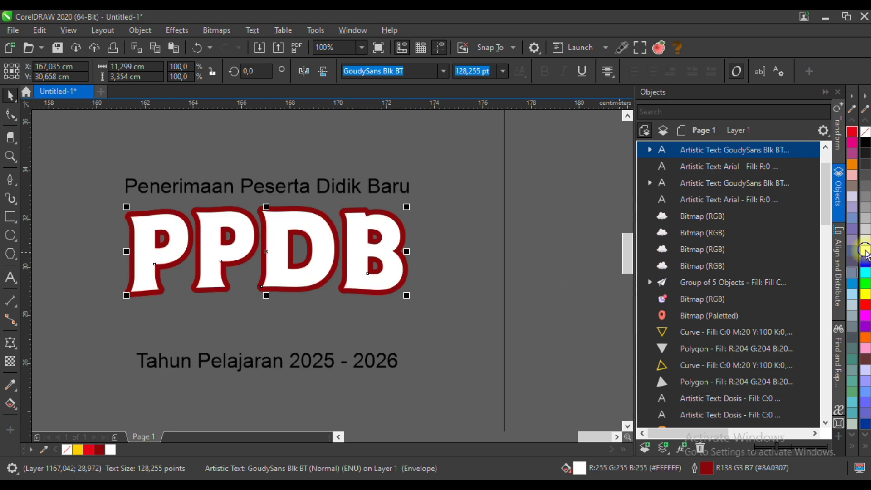
double_click(705, 468)
click(361, 203)
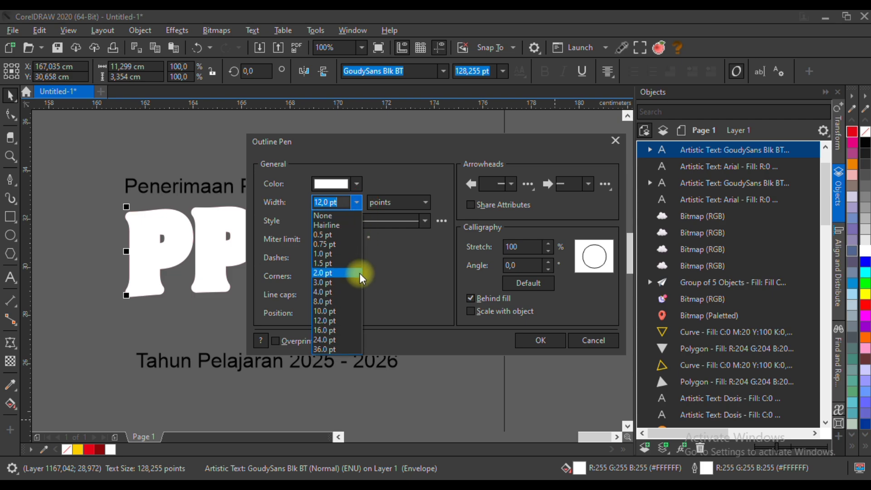
click(335, 331)
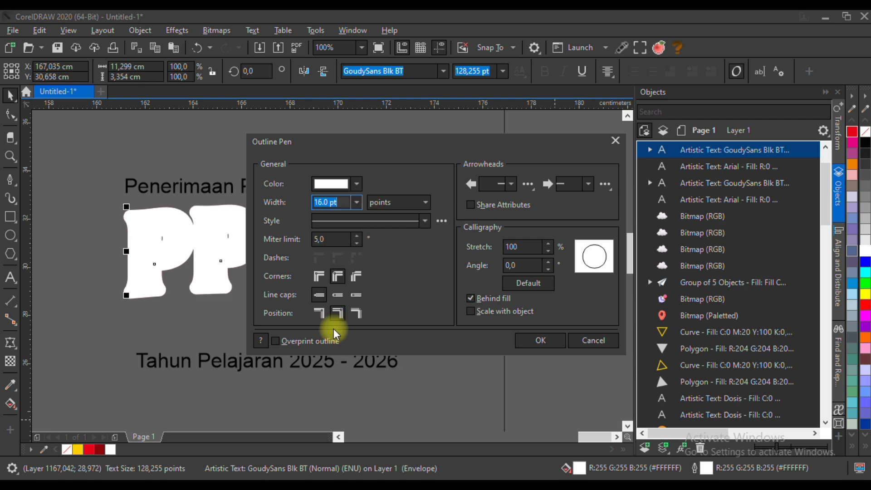
click(537, 337)
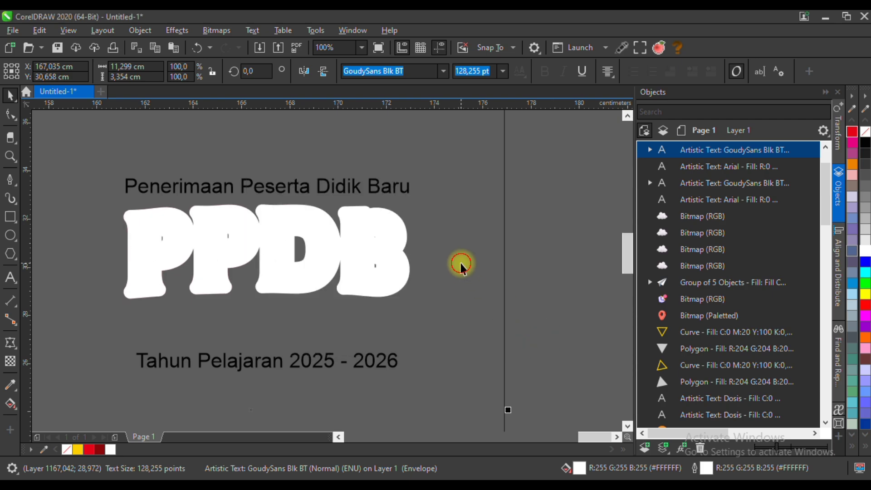
click(545, 236)
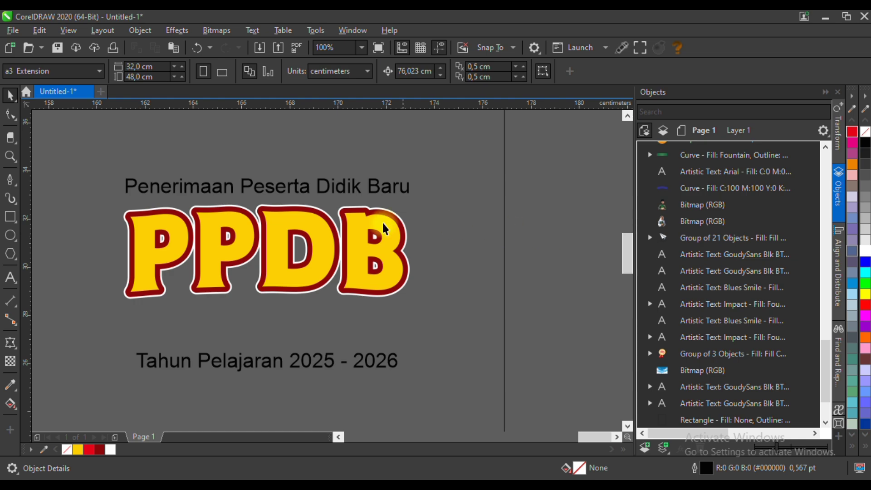
Convert the outline of the white "PPDB" copy to a separate object, keeping it in its original position.
click(195, 208)
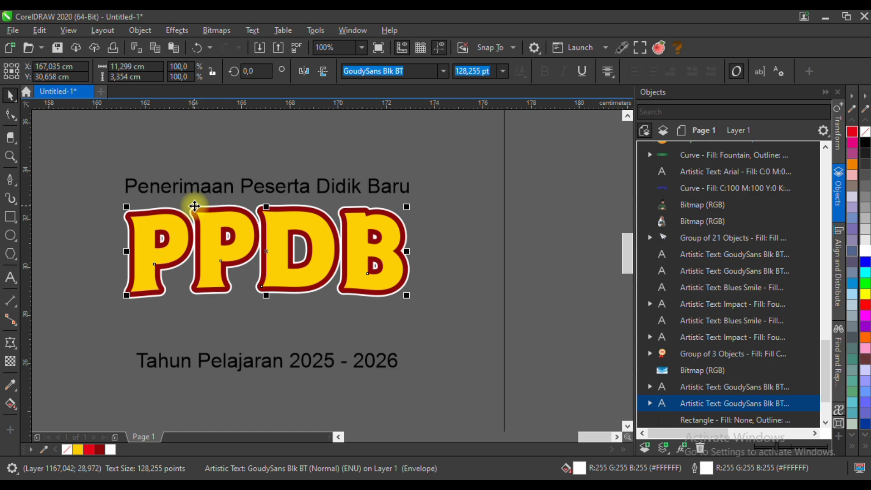
key(ctrl+shift+q)
drag(195, 208, 185, 186)
key(ctrl+z)
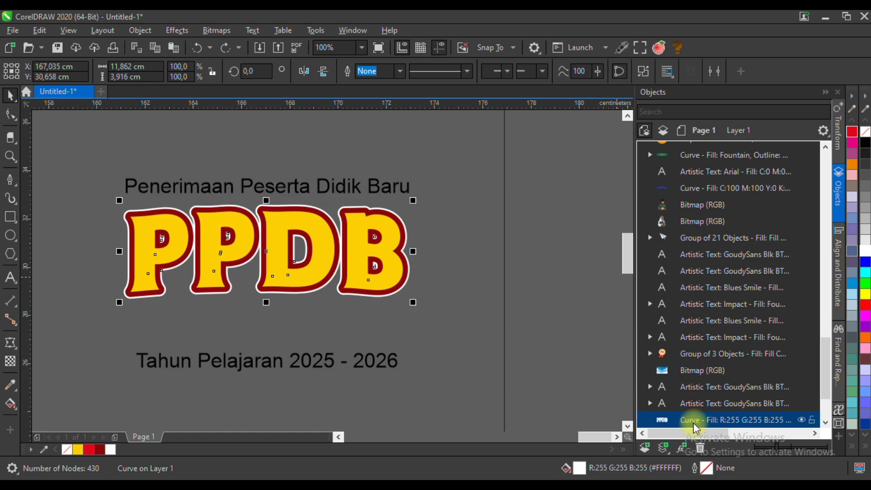
Weld the white outline curve and the white "PPDB" text into one shape.
scroll(695, 413, down, 2)
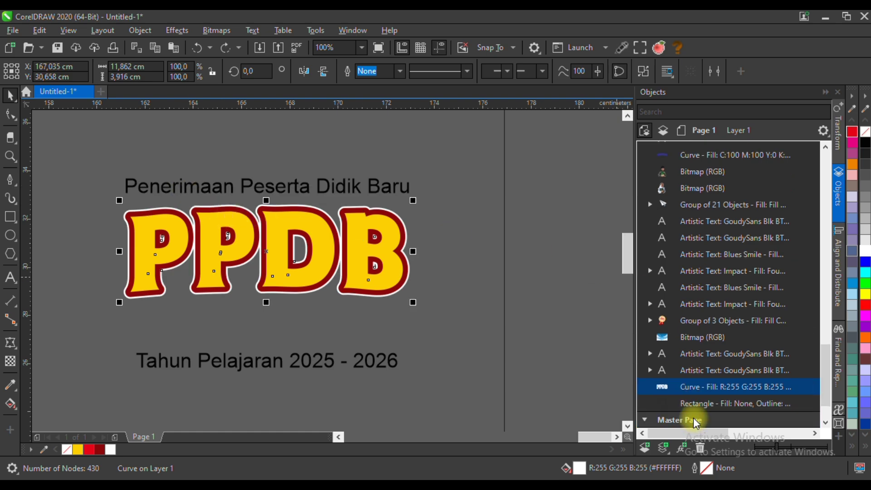
ctrl+click(699, 370)
drag(265, 233, 265, 232)
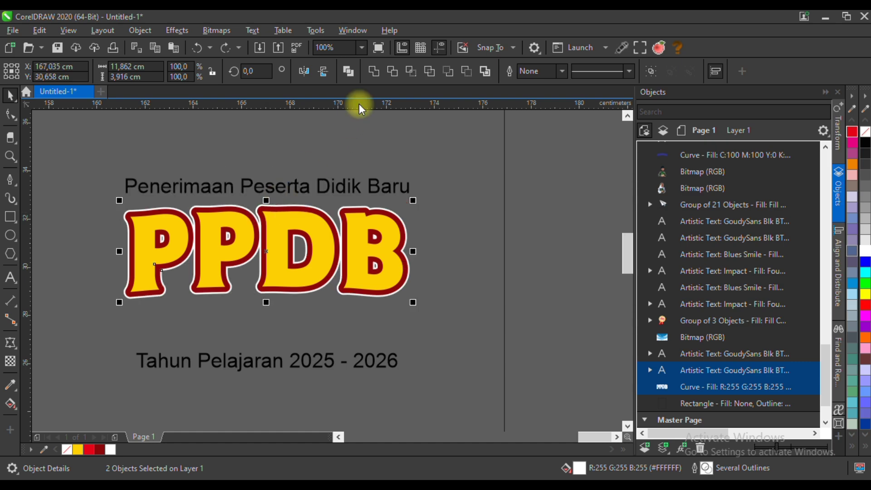
click(374, 71)
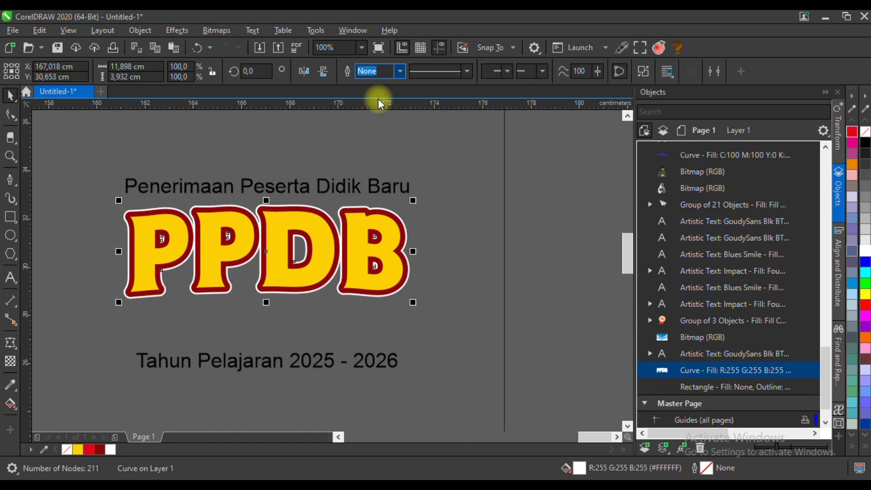
Give the welded white "PPDB" curve a vertical linear fountain fill from white at the top to red at the bottom.
click(10, 404)
drag(202, 284, 204, 305)
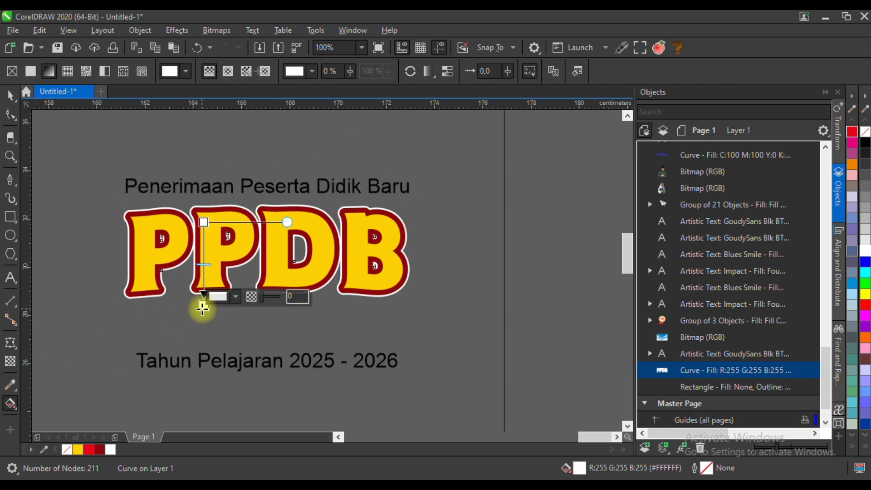
click(87, 450)
drag(203, 305, 204, 312)
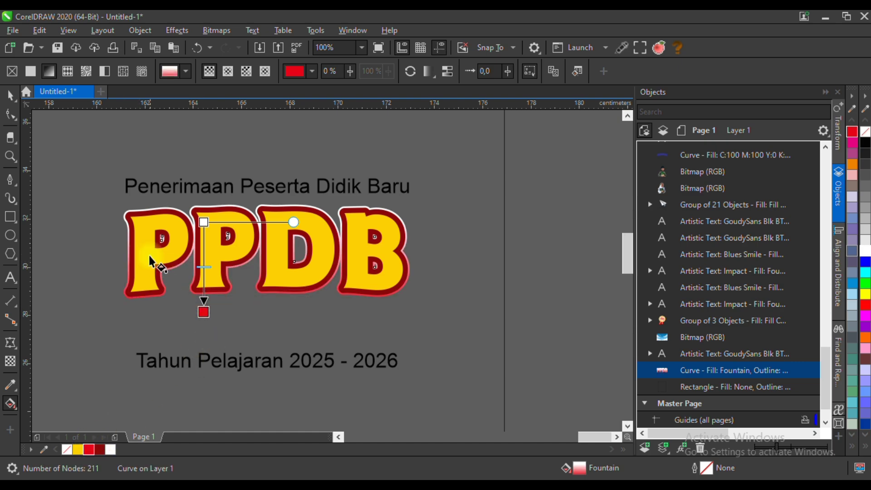
Duplicate the white-to-red "PPDB" curve in place and fill the copy with dark red, R138 G3 B7 (#8A0307).
click(20, 96)
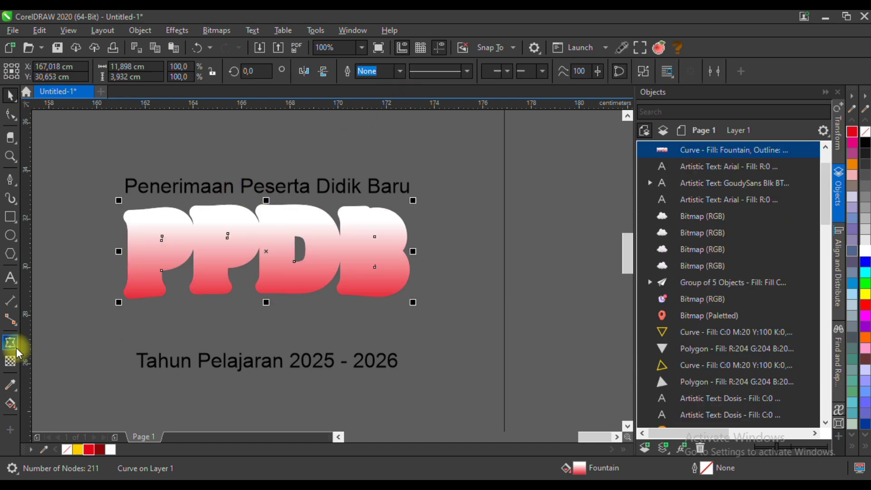
click(18, 353)
click(53, 410)
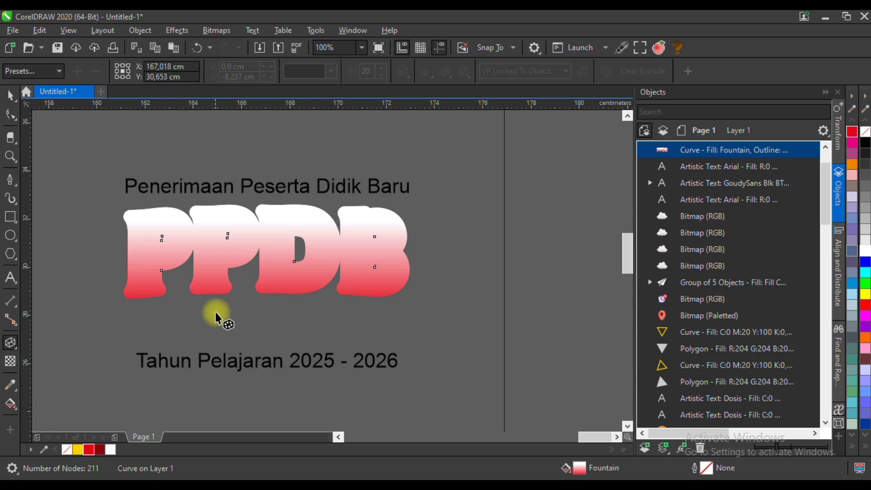
click(11, 96)
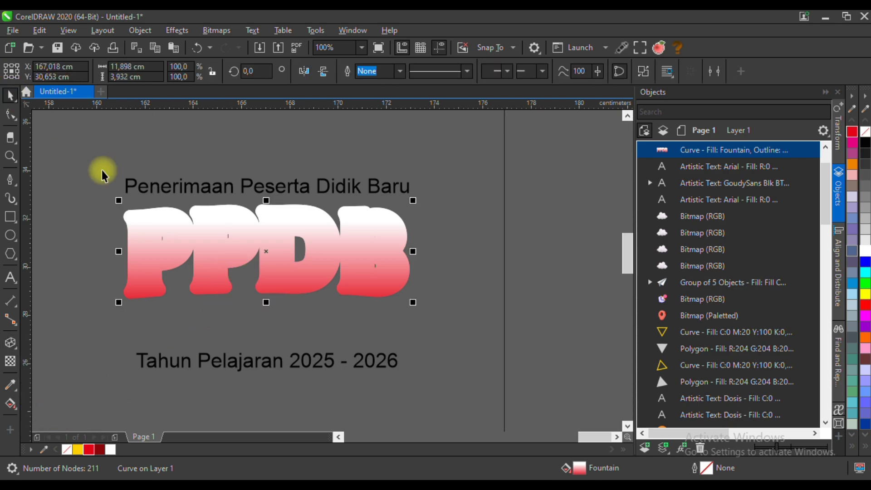
click(100, 450)
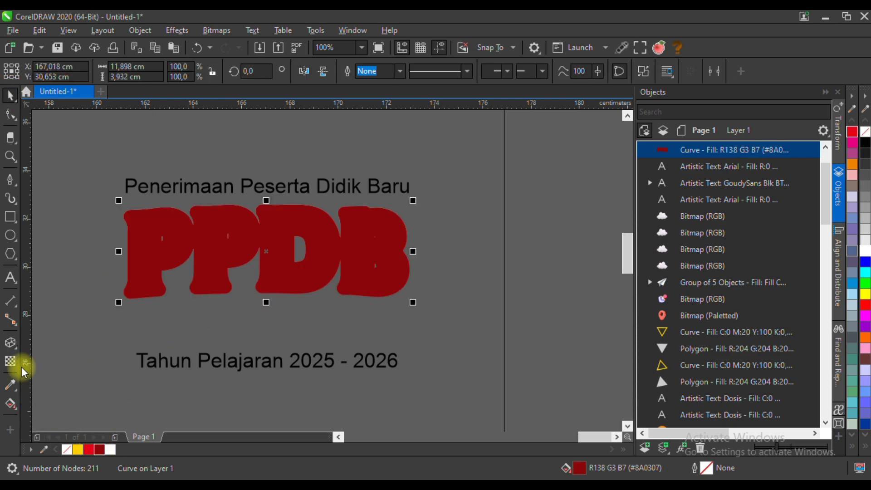
Extrude the dark red "PPDB" curve straight downward and shade the extrusion from dark red to near-black, R:13 G:12 B:12 (#0D0C0C).
click(10, 343)
drag(246, 239, 266, 364)
click(446, 72)
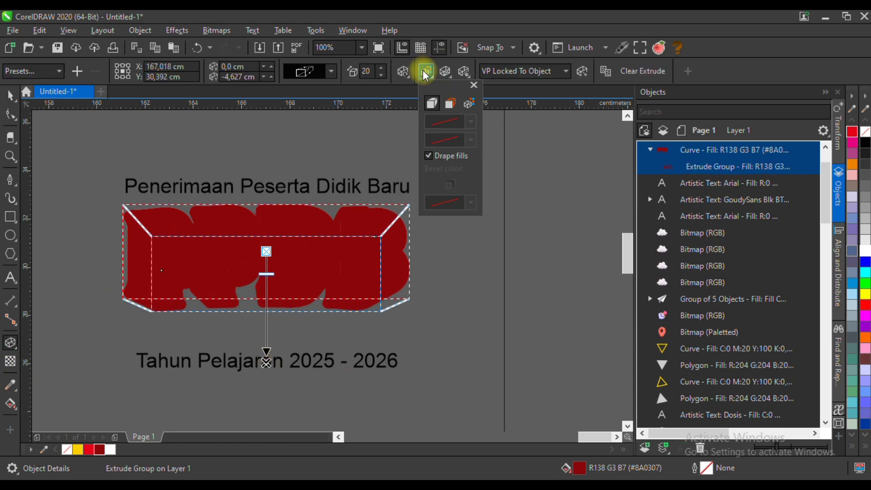
click(469, 103)
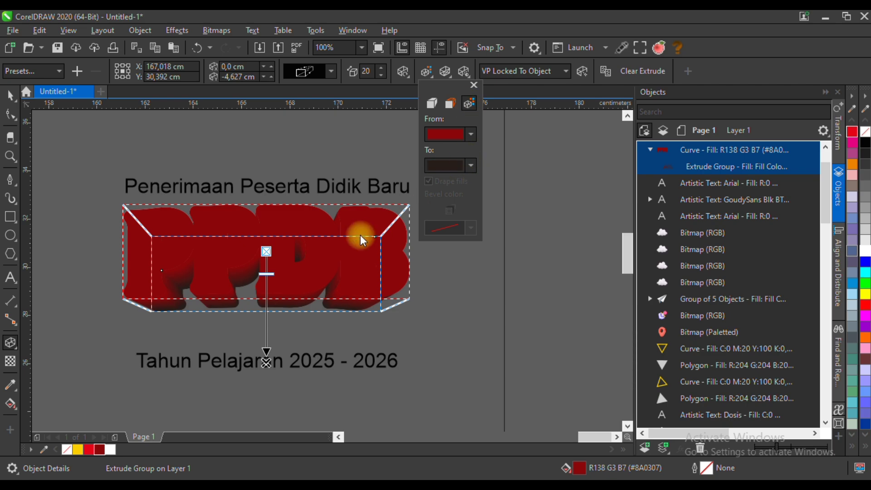
click(442, 170)
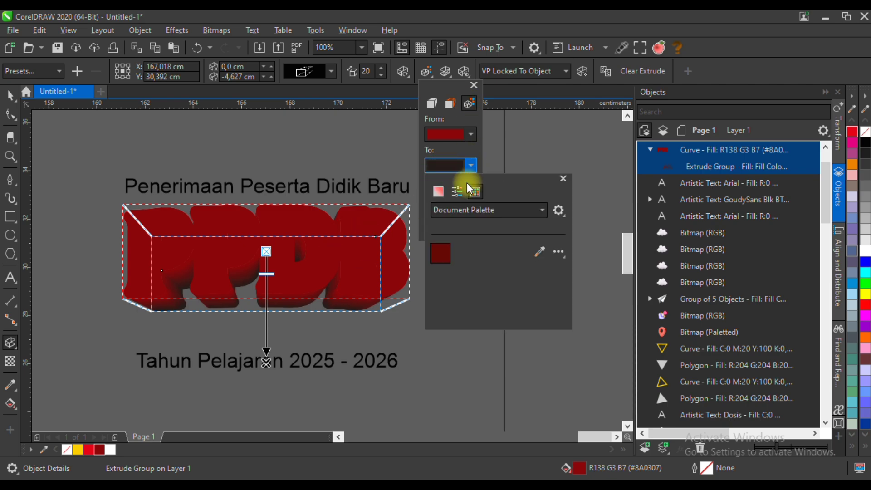
click(440, 304)
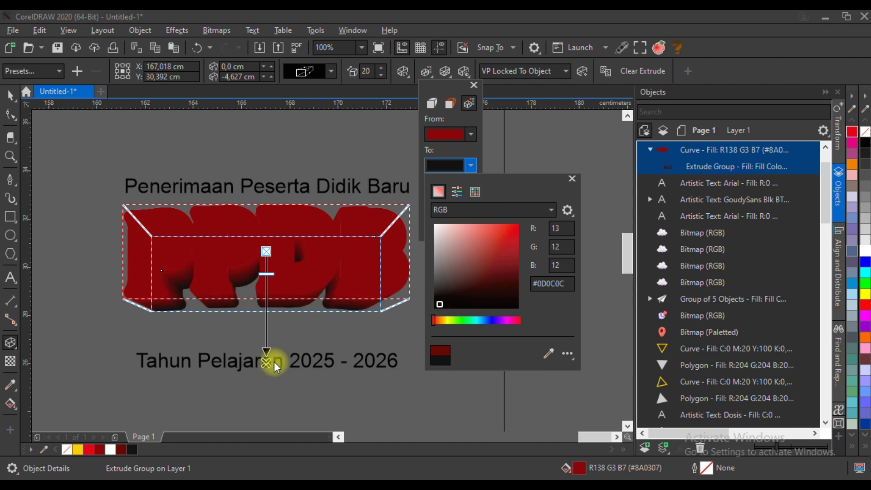
Set the extrusion depth to 15 and move its vanishing point down to about -5.715 cm.
click(274, 362)
click(267, 363)
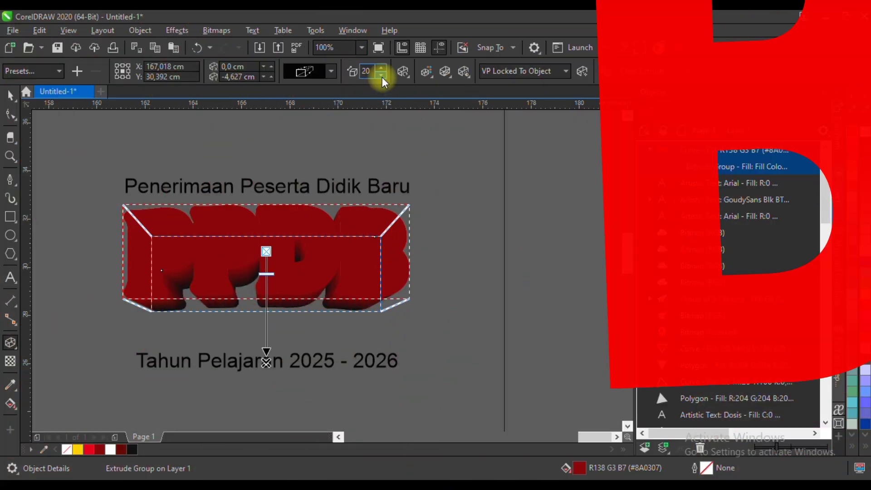
click(382, 76)
drag(268, 362, 263, 389)
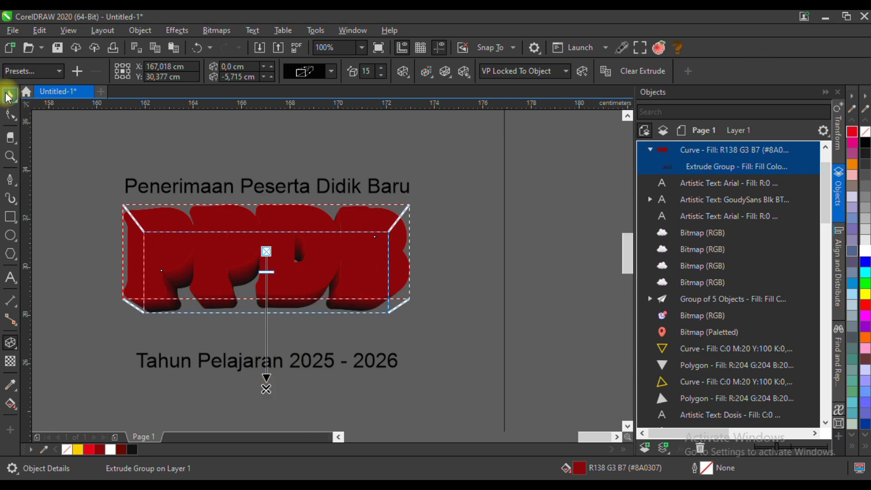
Send the extruded dark red "PPDB" curve and the page rectangle to the back, and clear the selection.
click(9, 97)
shift+click(433, 192)
key(shift+Page_Down)
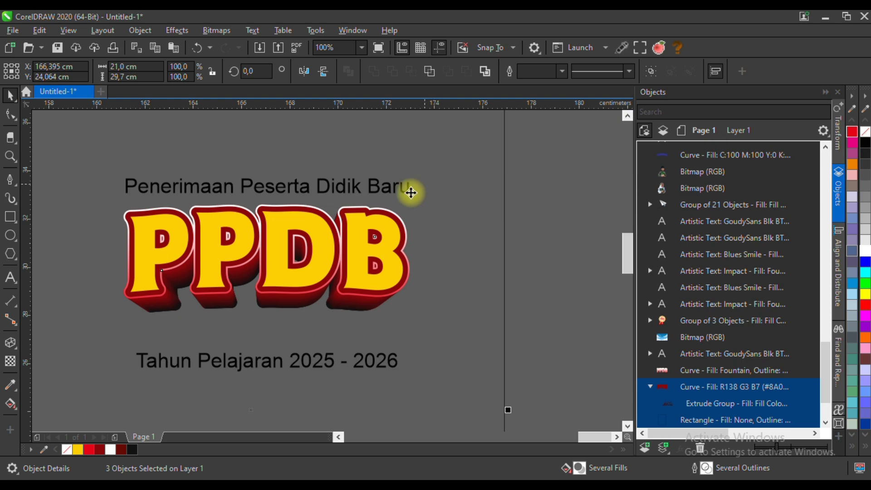
scroll(347, 267, down, 1)
click(431, 241)
scroll(310, 268, up, 1)
Duplicate the yellow "PPDB" text in place and give the copy a red outline with no fill.
click(315, 249)
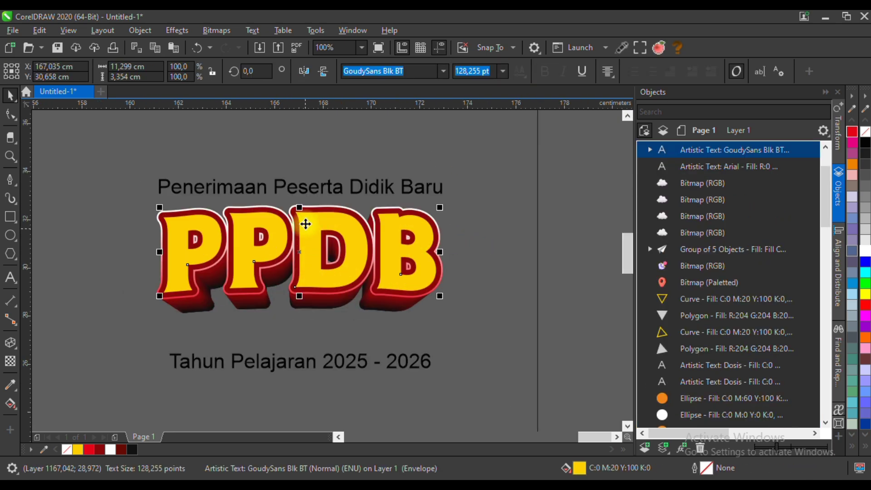
key(ctrl+c)
key(ctrl+v)
right_click(91, 450)
click(66, 450)
Apply a slight inward contour to the unfilled "PPDB" copy with the Contour tool.
scroll(178, 221, up, 2)
click(18, 353)
click(34, 356)
scroll(161, 217, up, 2)
mouse_move(157, 210)
mouse_down()
mouse_move(164, 215)
mouse_move(148, 198)
mouse_up()
Break the contour apart and delete the original red-outlined "PPDB" copy, keeping the inner contour curve.
click(10, 96)
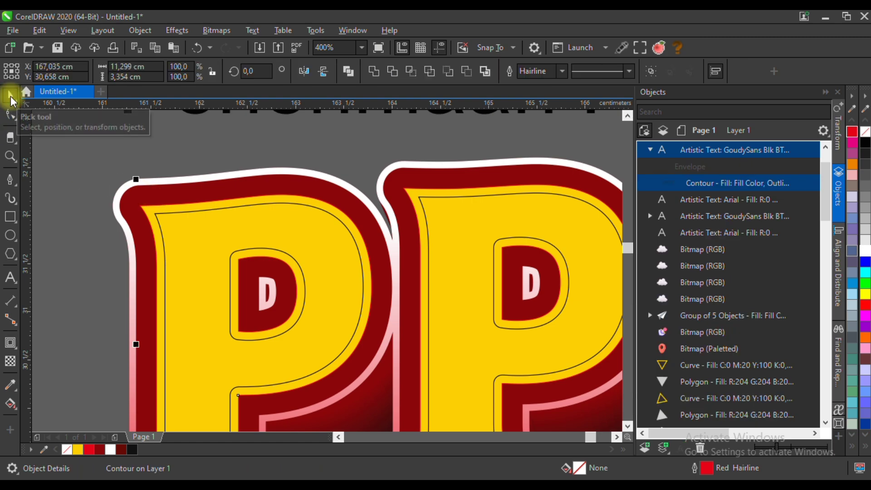
click(143, 204)
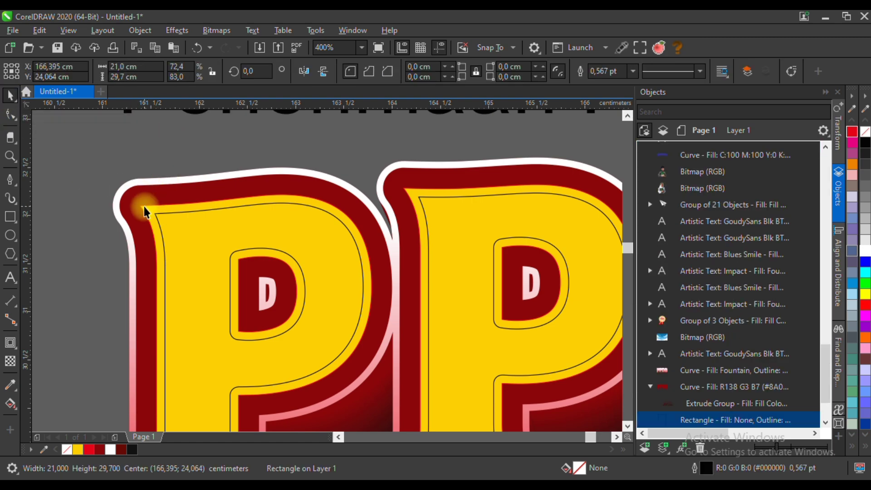
click(144, 206)
key(Delete)
scroll(162, 181, down, 1)
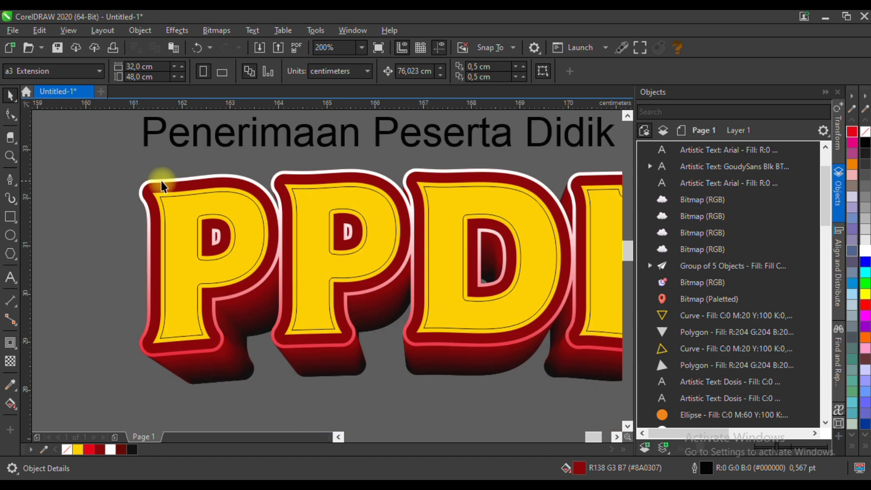
Fill the inner contour curve of "PPDB" with deep yellow and remove its outline.
scroll(162, 181, up, 2)
click(147, 192)
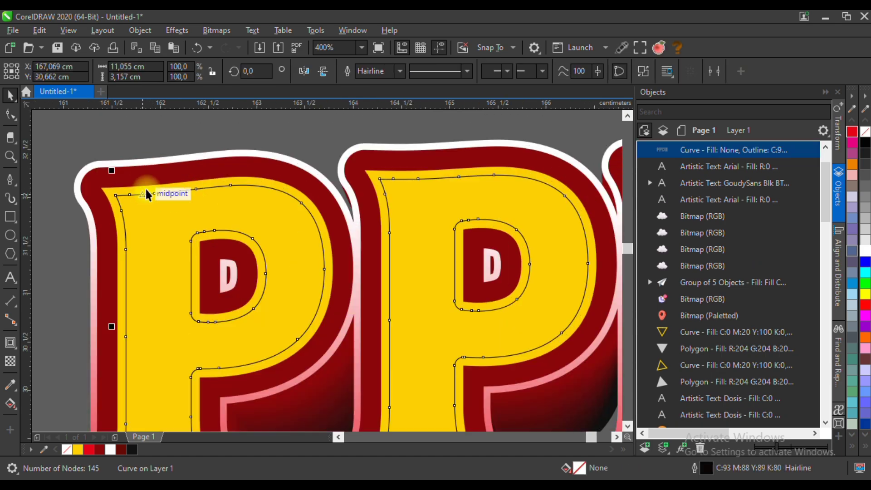
scroll(149, 177, down, 2)
click(77, 450)
right_click(67, 450)
scroll(61, 344, down, 1)
Apply a linear fountain fill to the inner "PPDB" curve, running from deep yellow at the letters' base to white above them.
click(10, 404)
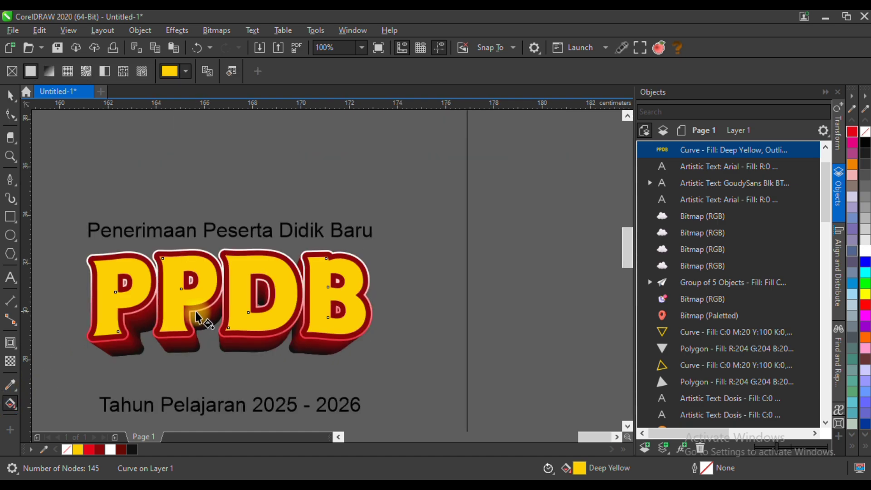
drag(189, 320, 188, 225)
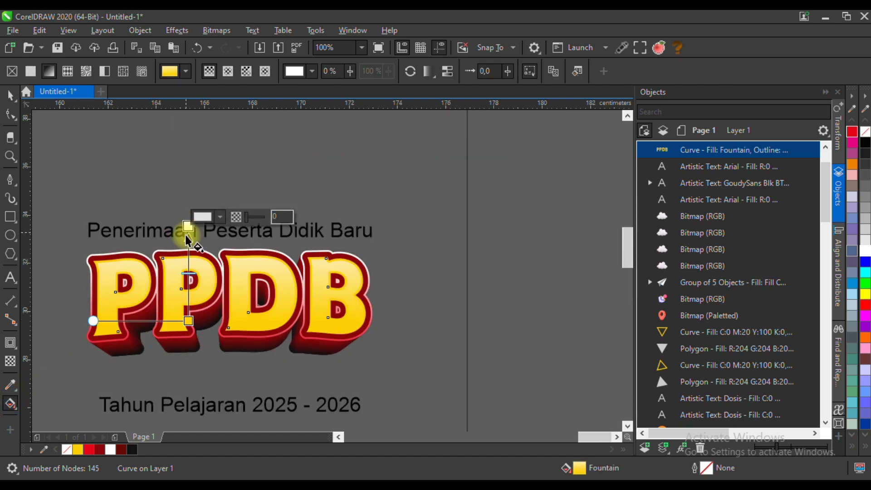
click(186, 225)
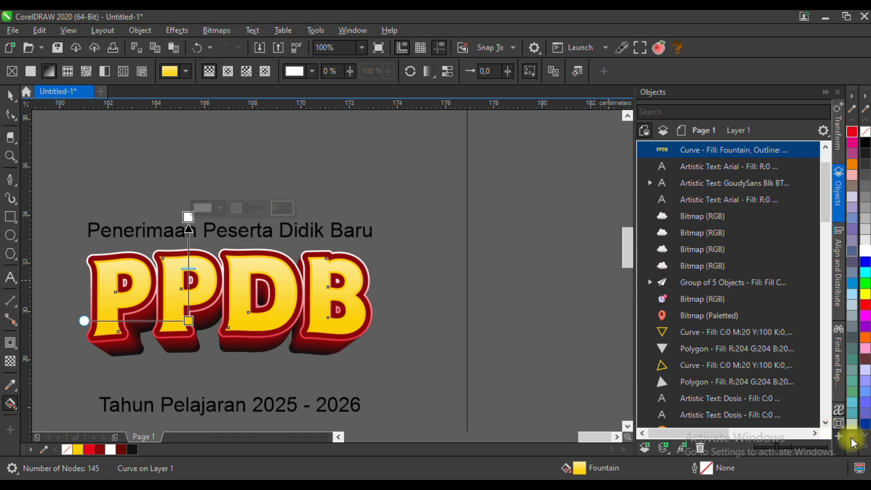
click(10, 96)
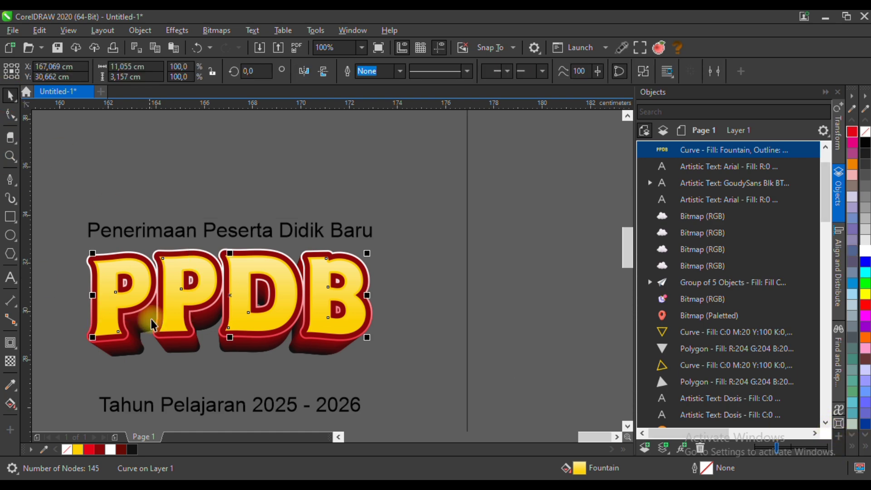
Add a drop shadow to the inner "PPDB" curve, cast slightly down and to the right, with a feather of 6.
scroll(172, 338, up, 2)
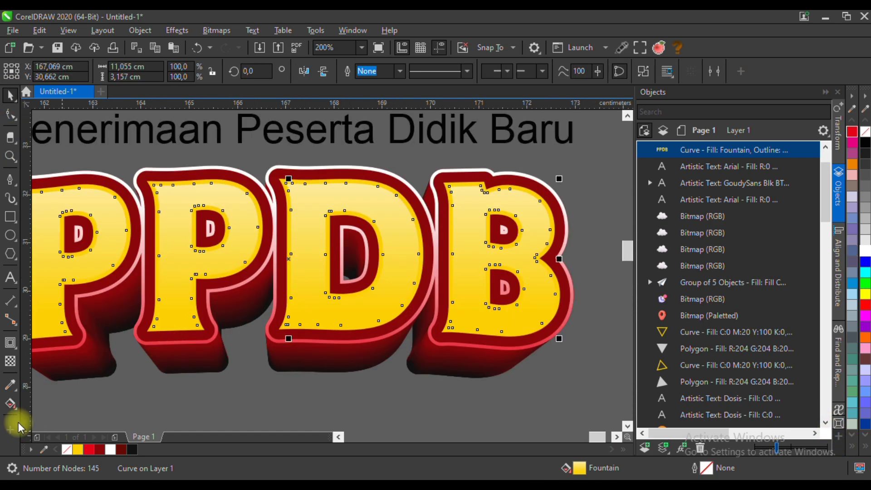
click(16, 354)
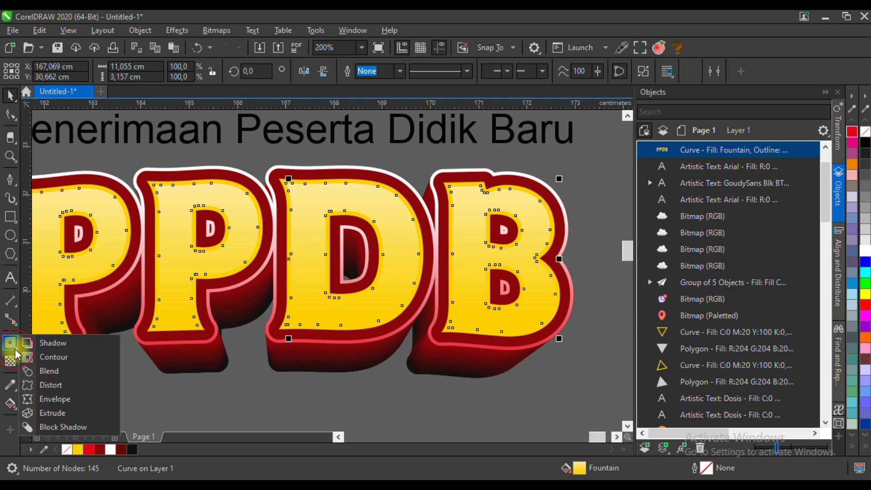
click(41, 342)
drag(289, 259, 338, 342)
text(6)
key(Return)
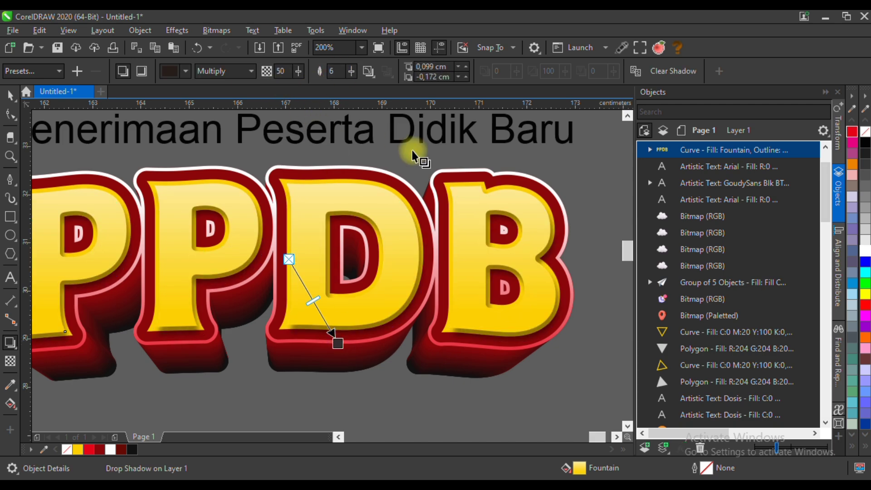
Set the shadow colour of the inner "PPDB" curve to black and reduce the offset to about 0.05 cm by -0.08 cm.
click(181, 73)
click(174, 96)
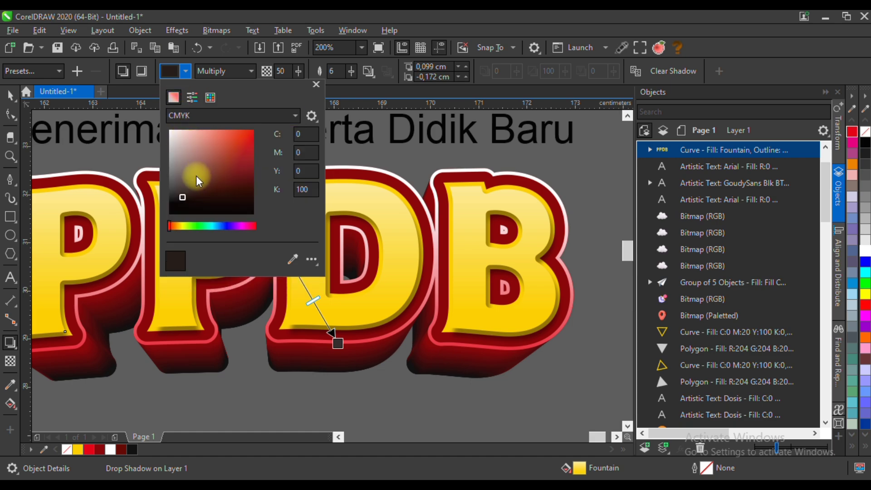
click(344, 349)
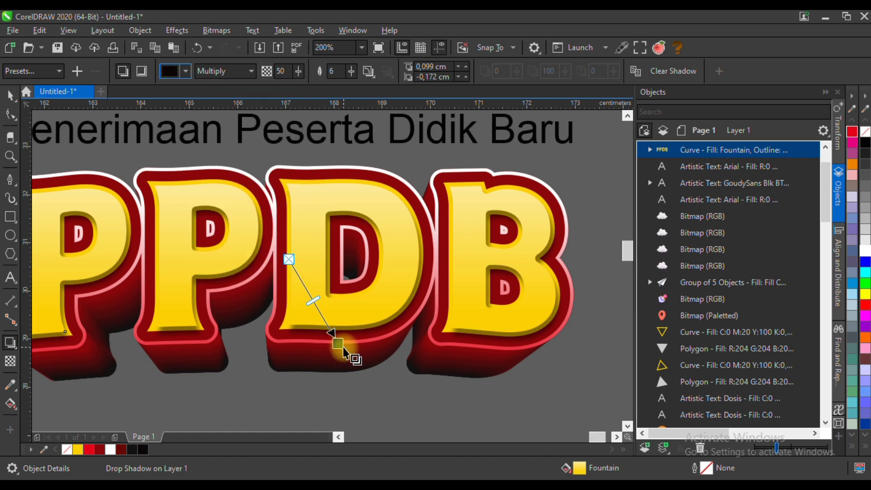
scroll(344, 349, up, 2)
drag(322, 332, 320, 315)
scroll(274, 331, down, 3)
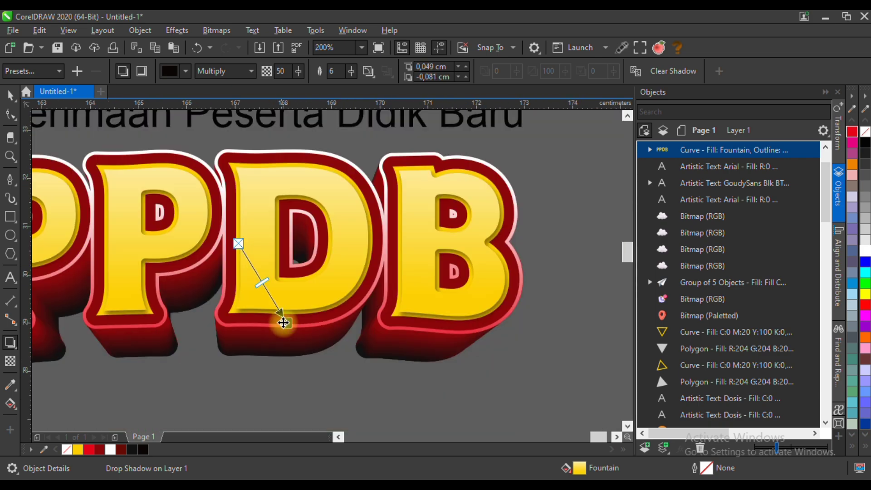
click(9, 94)
scroll(271, 229, down, 1)
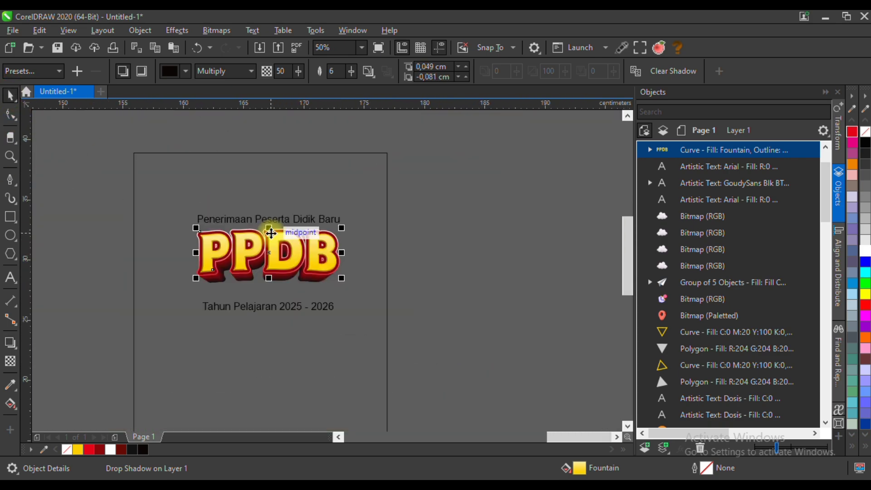
Change "Penerimaan Peserta Didik Baru" to GoudySans Blk BT, narrow it to about 11.3 cm and centre it over the "PPDB" title.
click(454, 224)
click(328, 220)
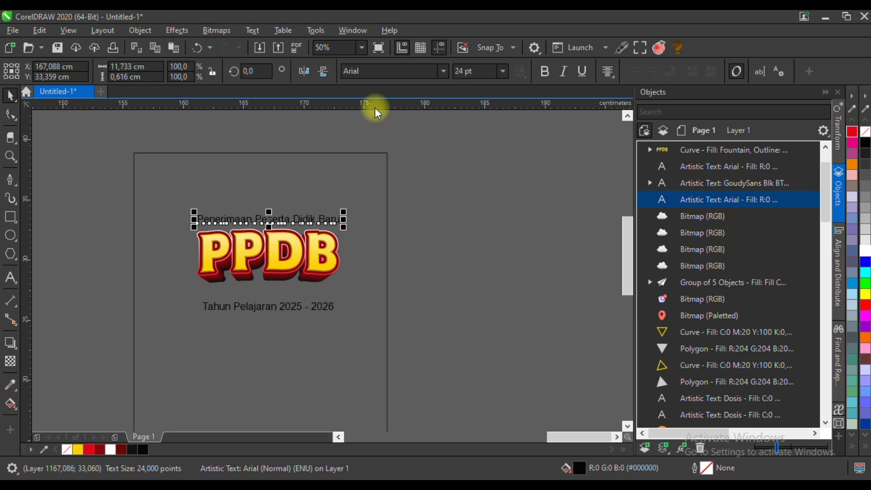
click(440, 73)
click(433, 107)
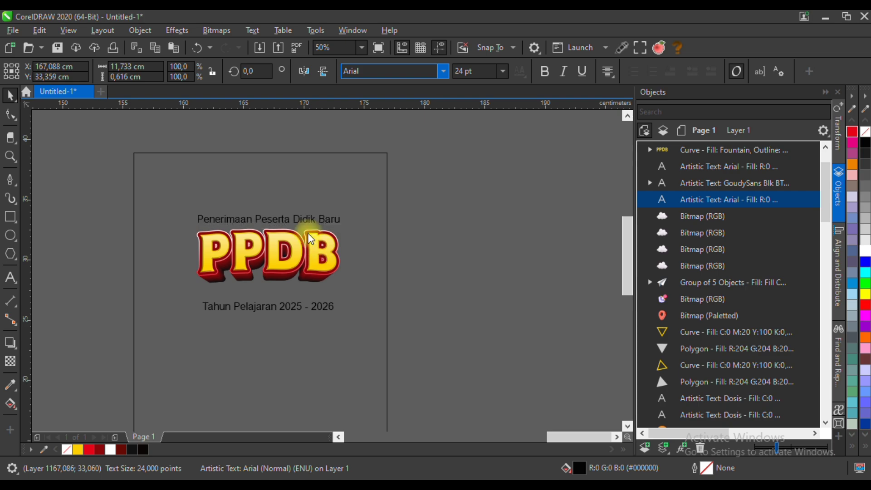
scroll(258, 221, up, 2)
drag(443, 217, 427, 217)
shift+click(294, 247)
click(528, 209)
click(350, 220)
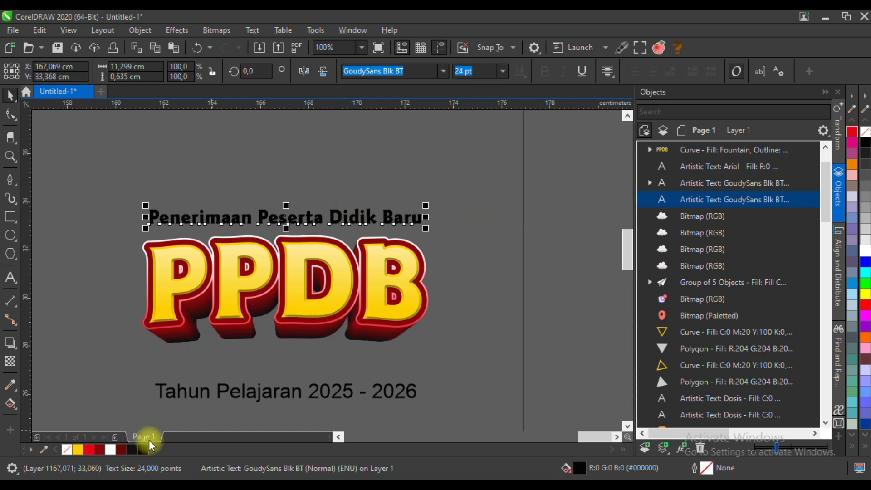
Give "Penerimaan Peserta Didik Baru" a white fill and a dark red 4 pt outline with rounded corners, placed behind the fill.
right_click(121, 450)
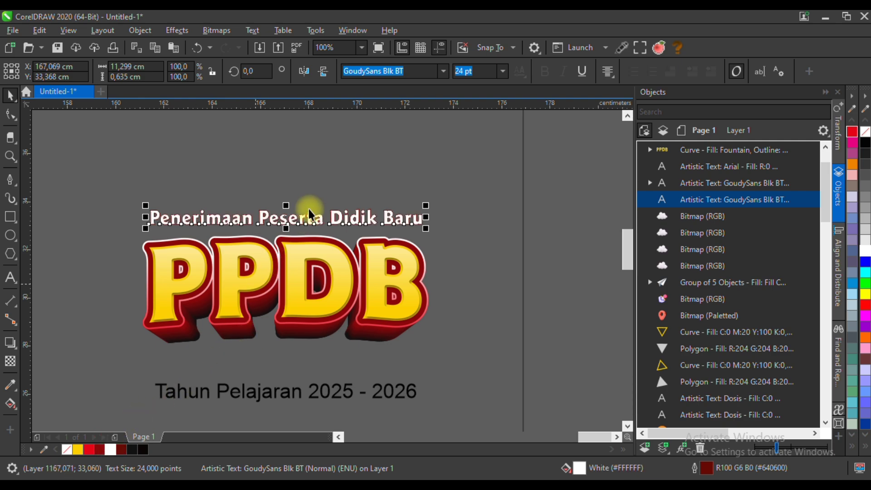
key(F12)
click(357, 202)
click(324, 257)
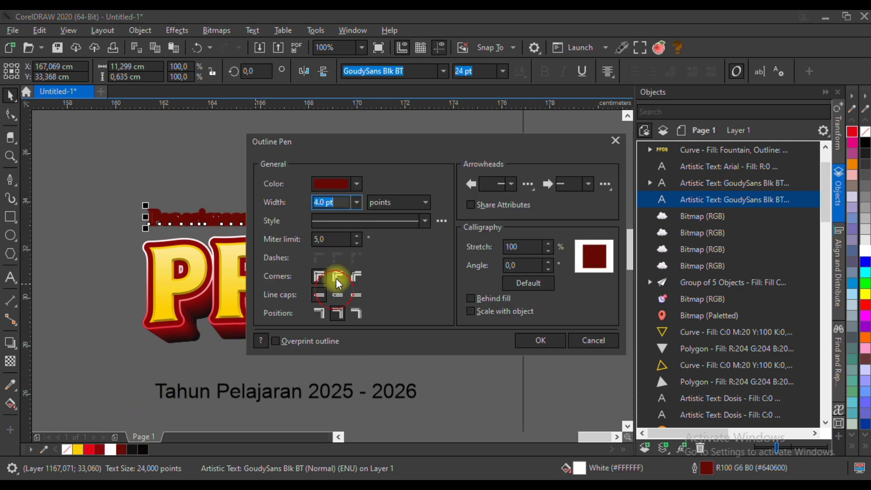
click(530, 336)
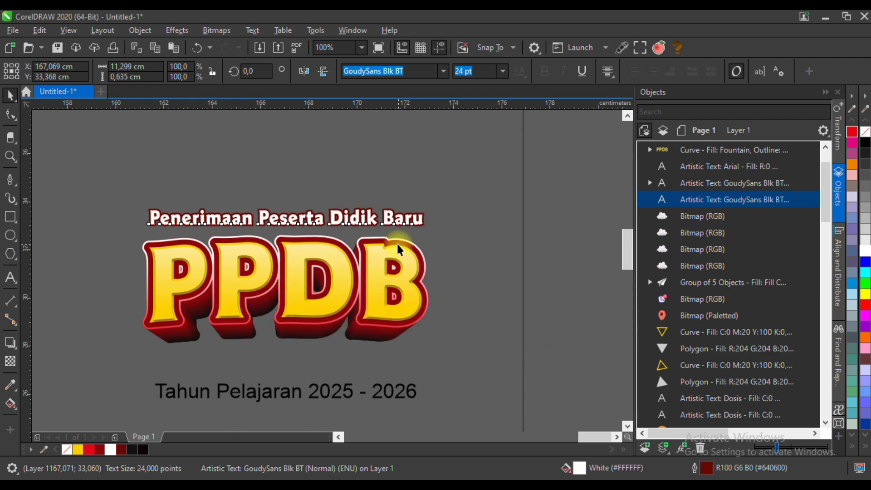
Move "Penerimaan Peserta Didik Baru" slightly down and "Tahun Pelajaran 2025 - 2026" slightly up, closer to the "PPDB" title.
drag(340, 219, 339, 222)
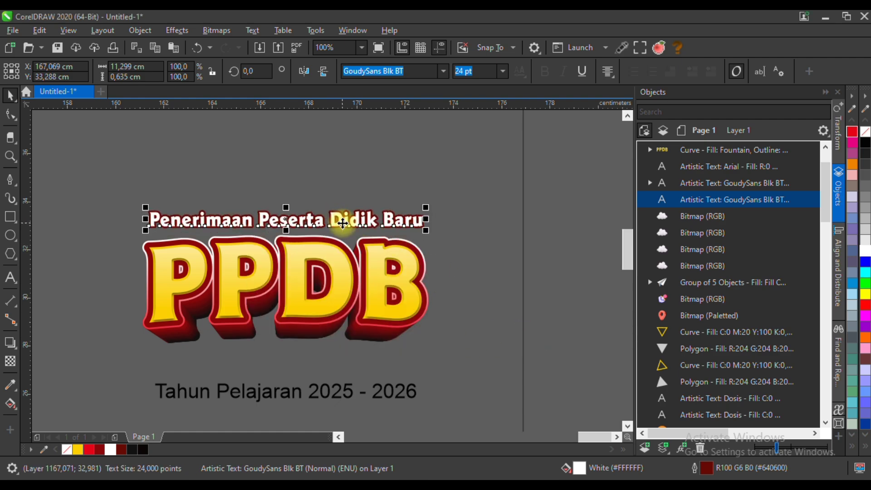
drag(349, 391, 349, 382)
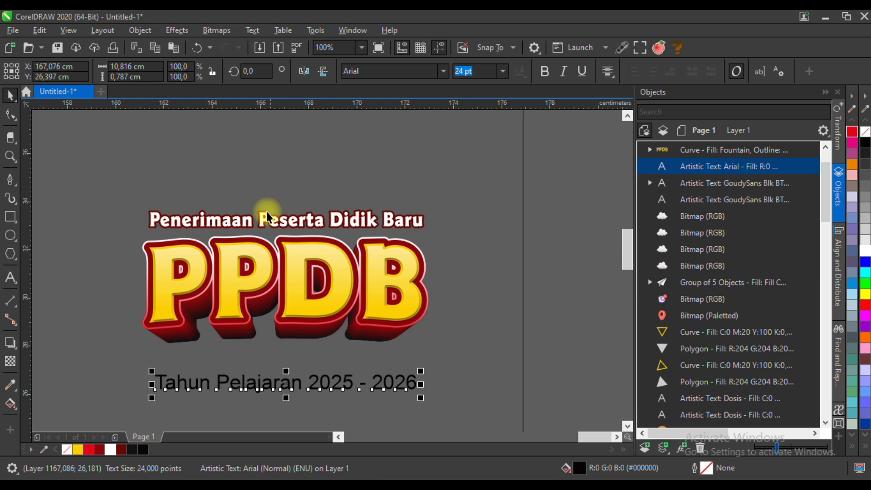
Draw a deep yellow rectangle without outline, about 9.6 by 0.6 cm, beneath the "PPDB" title and fully round its corners.
scroll(260, 206, down, 1)
scroll(280, 294, up, 1)
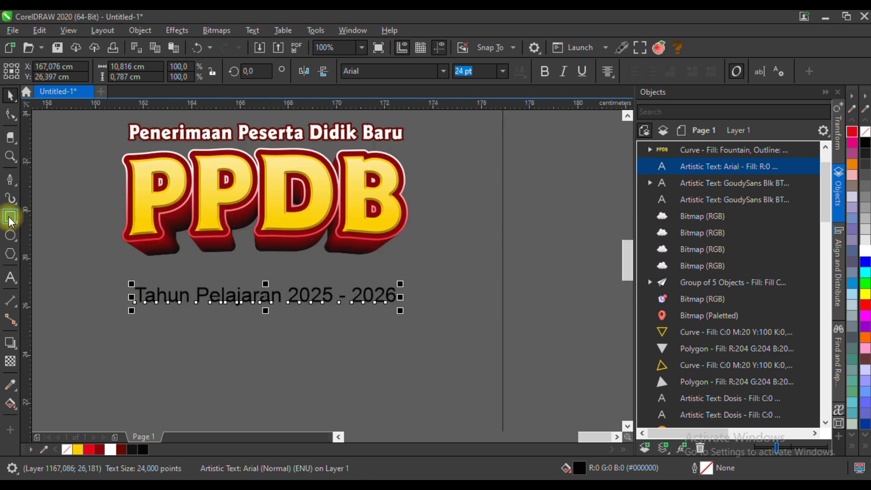
click(11, 221)
drag(142, 262, 373, 277)
click(11, 96)
key(F10)
drag(142, 262, 158, 262)
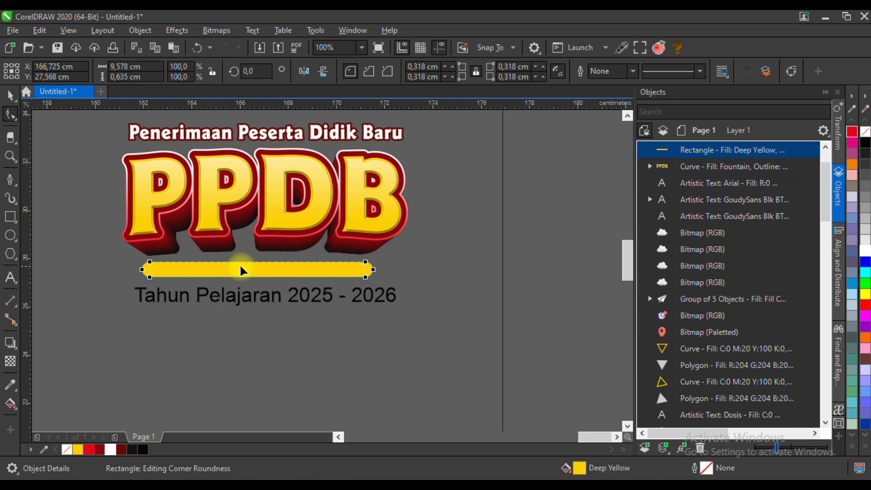
Centre the yellow bar horizontally under the title text and increase its height to about 0.79 cm.
click(7, 94)
shift+click(276, 153)
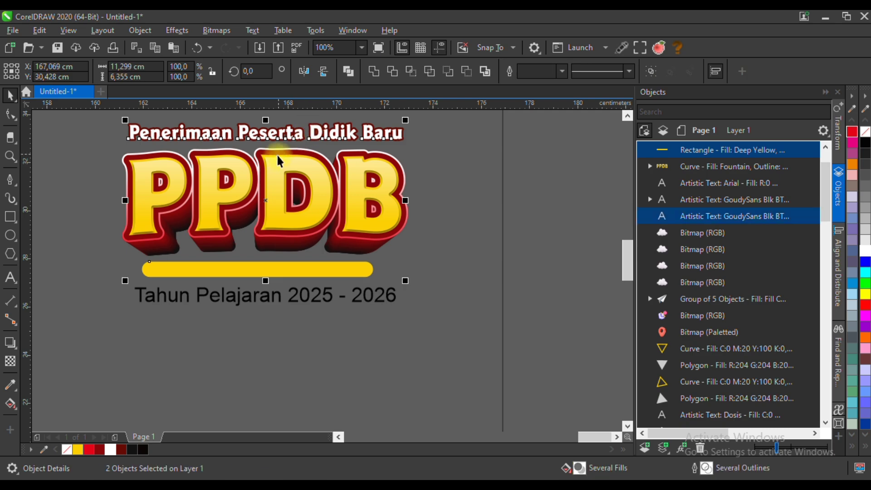
click(306, 273)
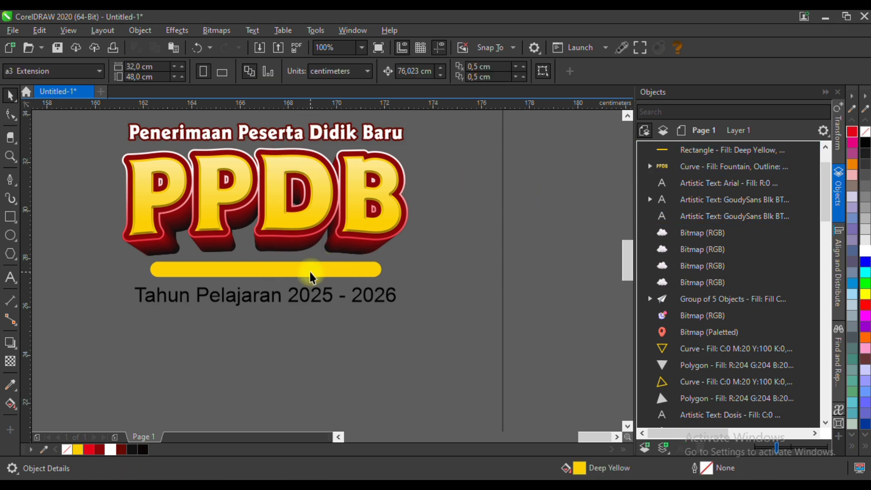
scroll(267, 270, up, 4)
drag(274, 219, 274, 205)
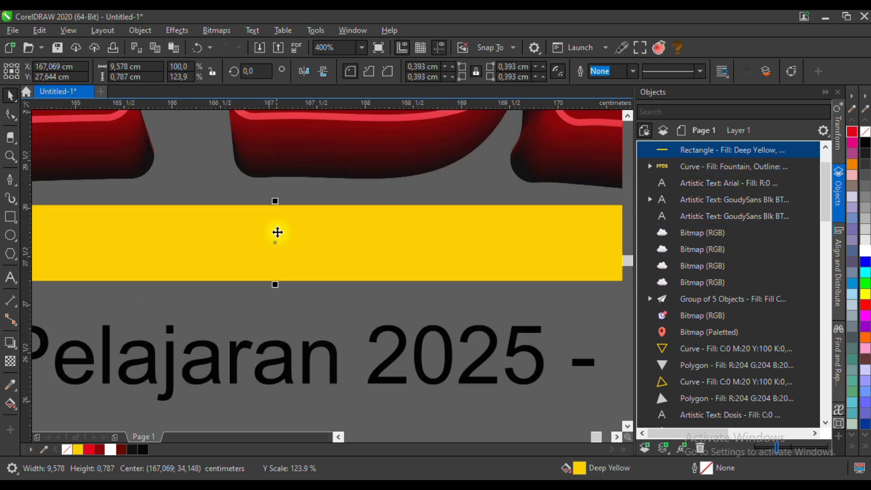
scroll(279, 231, down, 4)
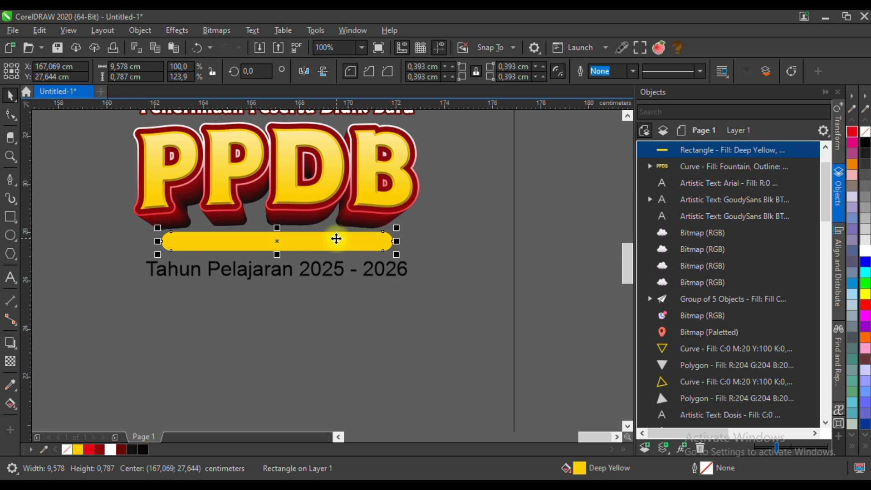
Convert the yellow bar to curves, add middle nodes on its upper and lower edges, and raise both nodes about 0.3 cm.
key(ctrl+q)
click(9, 117)
drag(142, 210, 408, 267)
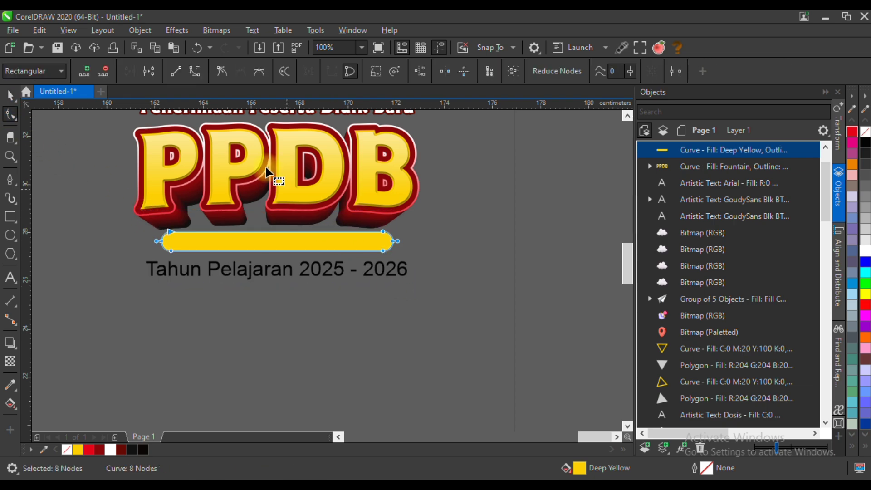
scroll(267, 239, up, 2)
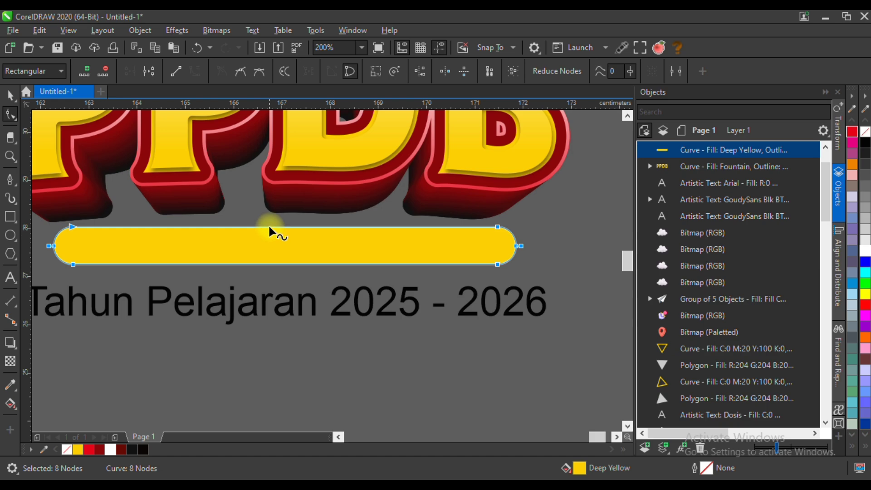
double_click(269, 226)
double_click(274, 265)
shift+click(268, 227)
drag(268, 224, 269, 214)
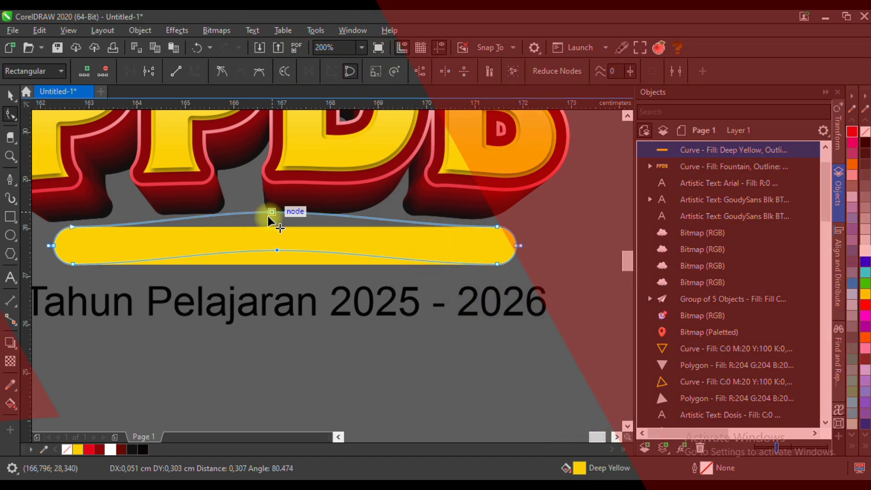
Reshape the upper and lower edges of the yellow bar's right half into a smooth arch using the end nodes' curve handles.
click(498, 227)
drag(423, 227, 407, 200)
scroll(426, 225, up, 2)
scroll(472, 247, down, 3)
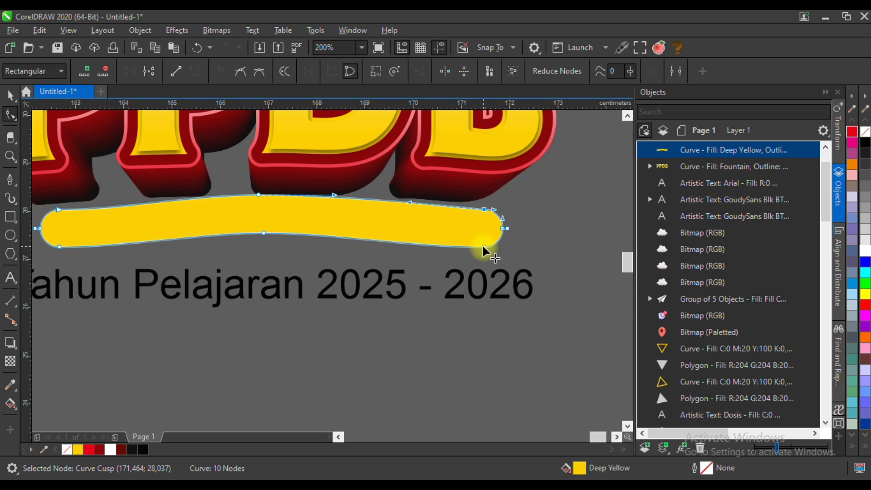
scroll(432, 245, up, 3)
drag(432, 246, 442, 217)
scroll(410, 223, down, 3)
Reshape the upper and lower edges of the yellow bar's left half into a smooth arch matching the right half.
scroll(84, 189, up, 1)
click(100, 184)
scroll(228, 183, up, 1)
drag(229, 184, 229, 160)
scroll(249, 161, down, 2)
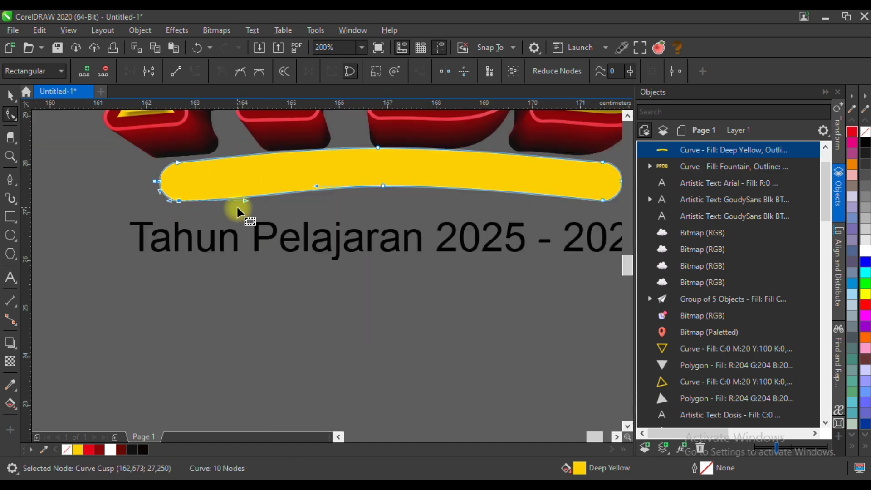
scroll(237, 205, up, 2)
drag(271, 176, 272, 150)
scroll(223, 206, down, 3)
click(11, 95)
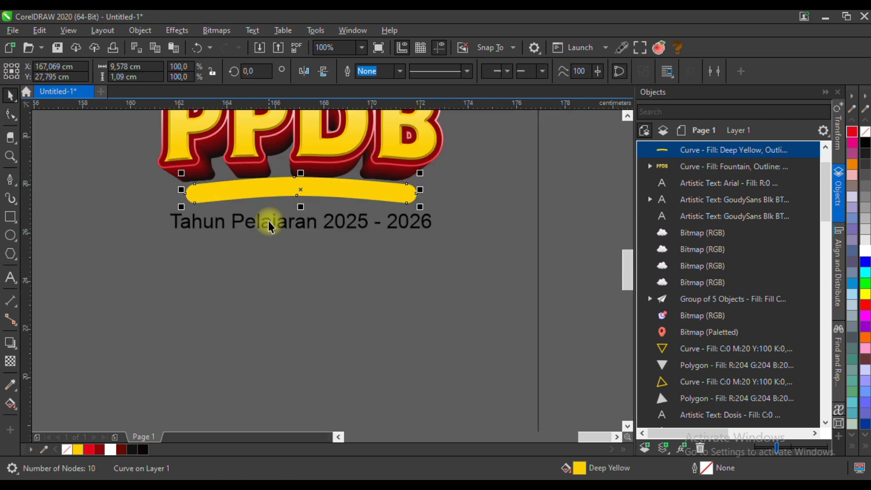
Align the arched yellow bar centrally beneath the "PPDB" title and move it slightly up towards the letters.
scroll(268, 221, down, 1)
shift+click(295, 181)
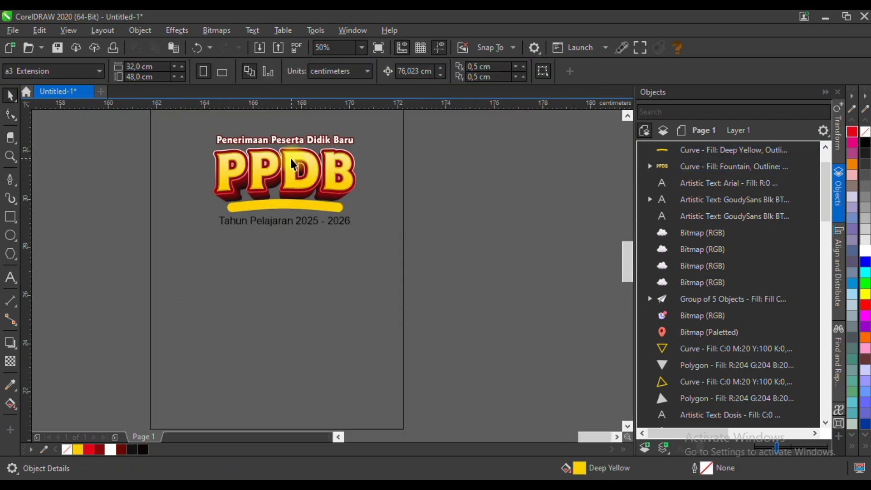
scroll(290, 159, up, 1)
click(308, 282)
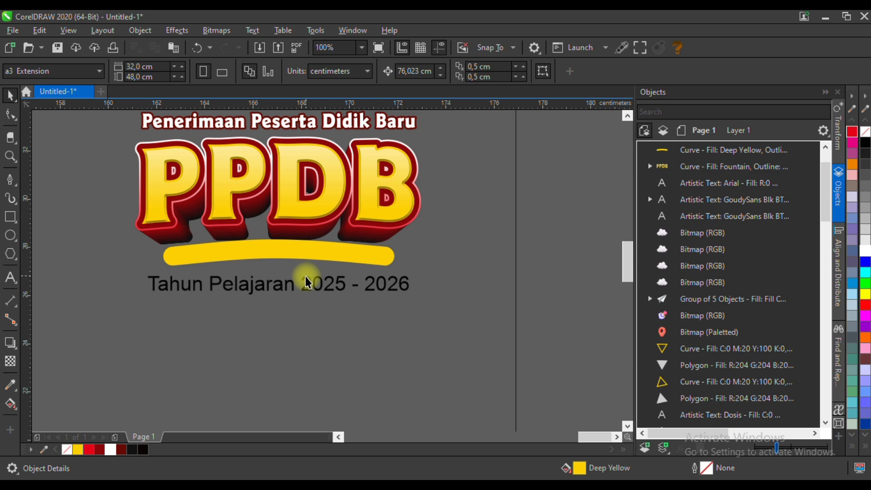
click(284, 256)
scroll(272, 250, up, 1)
drag(265, 245, 265, 236)
scroll(270, 245, down, 1)
scroll(273, 245, down, 1)
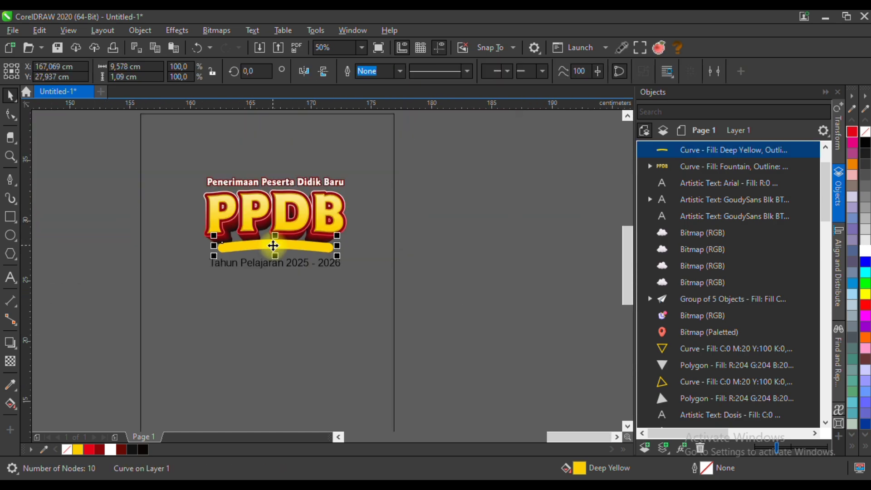
Draw a wide ellipse about 16.5 by 3.0 cm beneath the "PPDB" title, over the "Tahun Pelajaran 2025 - 2026" text.
scroll(273, 246, up, 1)
click(10, 236)
drag(96, 264, 499, 341)
key(space)
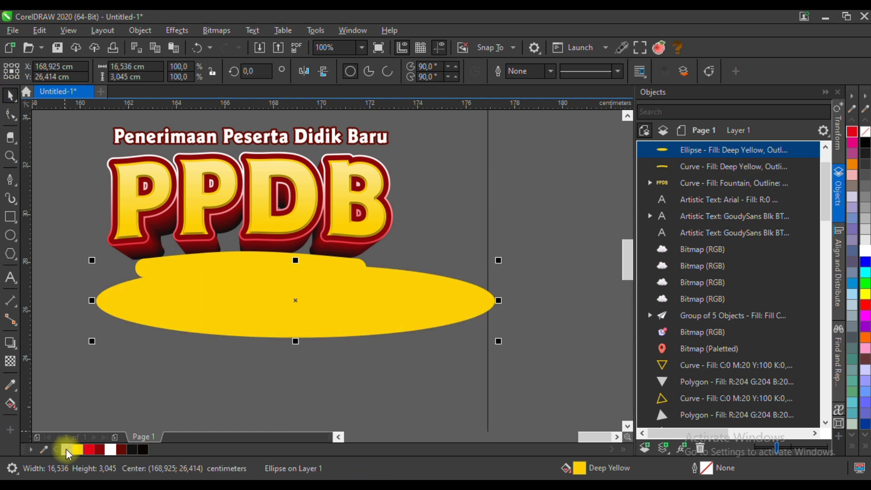
Give the ellipse a red outline with no fill and centre it horizontally on the arched yellow bar.
right_click(90, 450)
click(67, 449)
shift+click(199, 265)
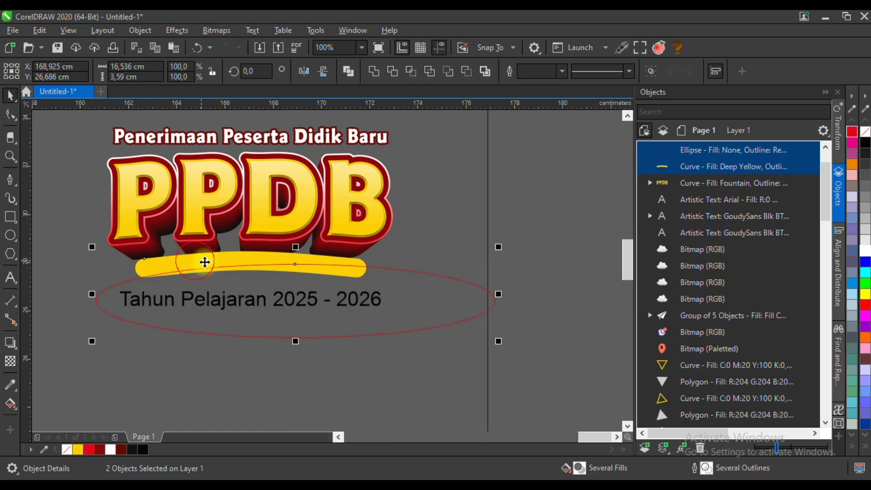
click(545, 252)
Resize the ellipse to about 14.5 by 3.2 cm so its upper edge follows the arch of the yellow bar.
click(451, 300)
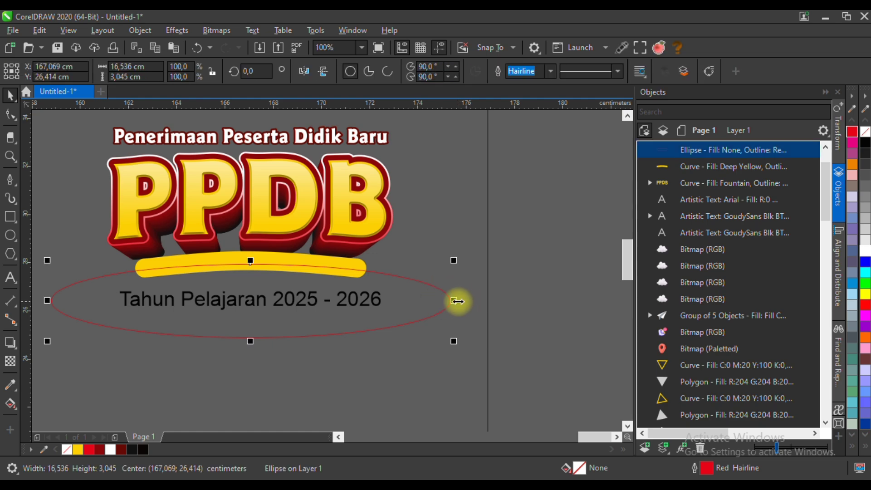
drag(457, 300, 431, 296)
scroll(254, 254, up, 3)
drag(267, 238, 267, 227)
scroll(269, 233, down, 3)
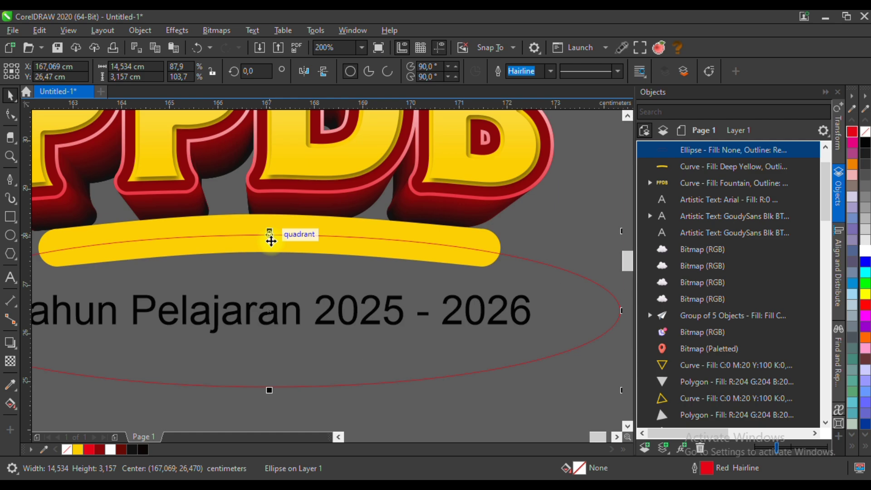
Bring the "Tahun Pelajaran 2025 - 2026" text to the front, make it bold and shrink it to about 18 pt.
click(302, 280)
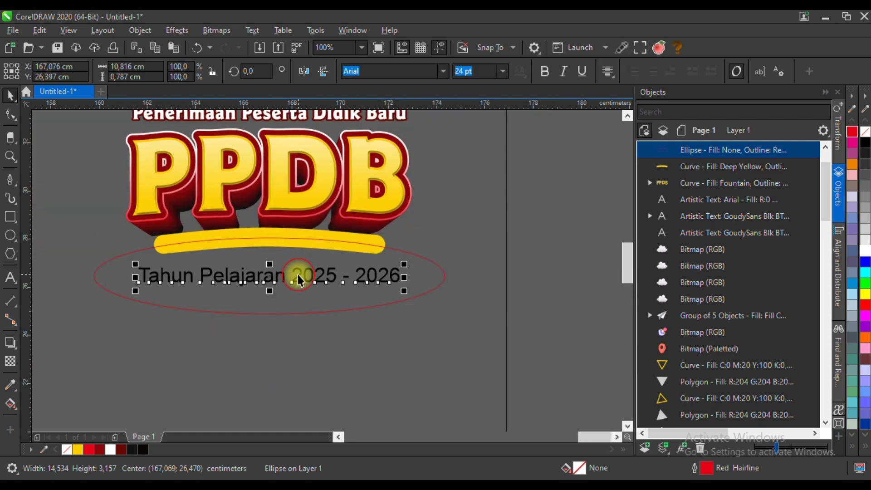
key(shift+Page_Up)
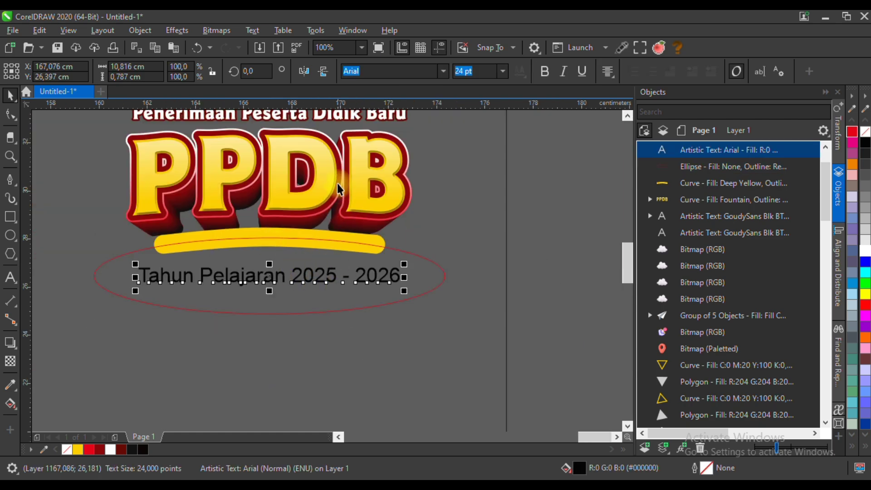
click(545, 71)
drag(406, 278, 358, 267)
scroll(345, 271, down, 1)
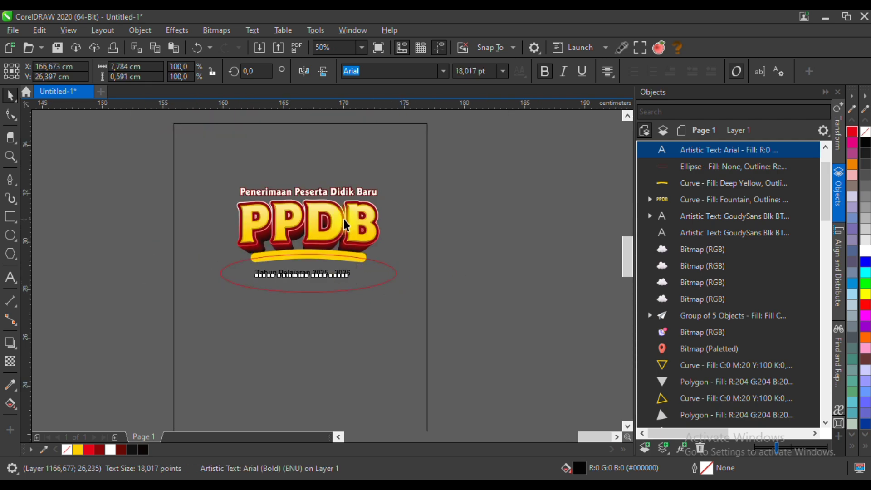
Fit the "Tahun Pelajaran 2025 - 2026" text to the ellipse's upper edge so it curves along the yellow bar.
scroll(343, 220, up, 1)
click(252, 32)
click(282, 204)
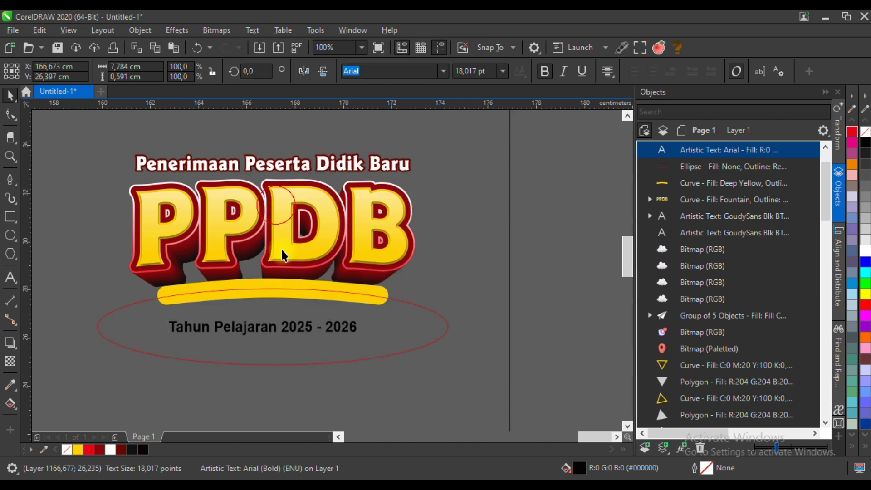
click(275, 296)
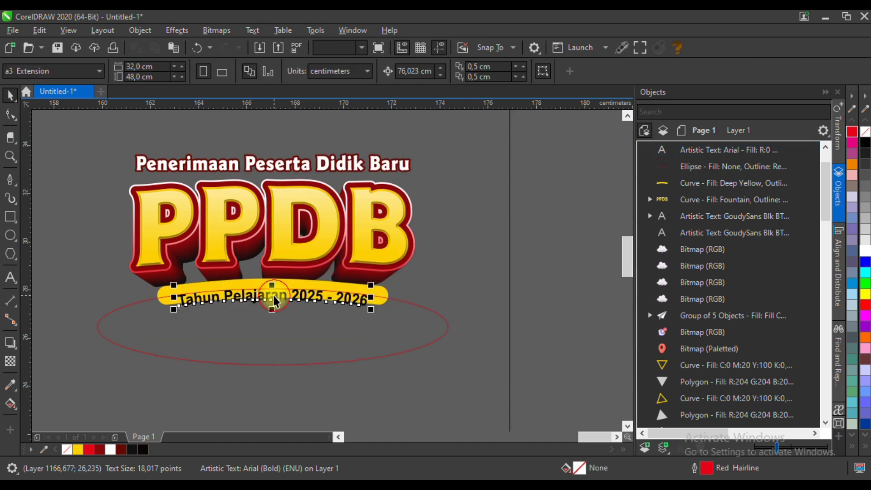
scroll(272, 297, up, 2)
scroll(282, 252, down, 4)
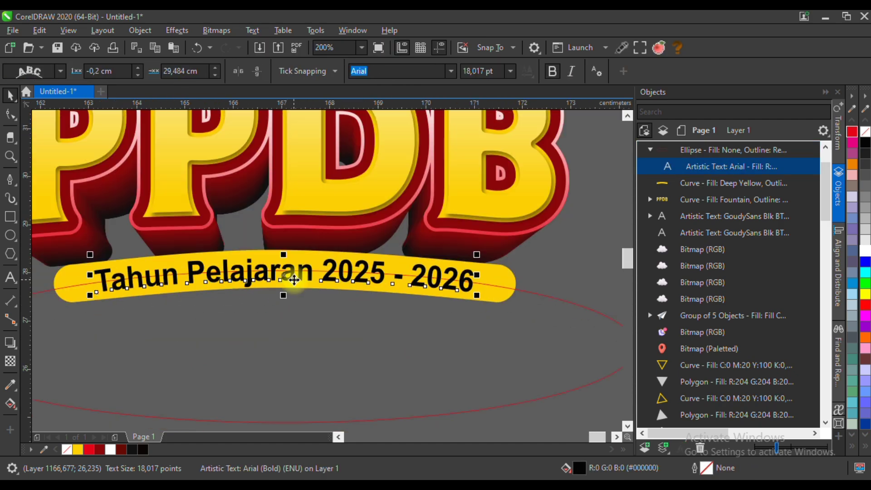
Widen the curved text's letter spacing slightly and delete the guide ellipse.
drag(391, 265, 398, 294)
click(10, 115)
click(10, 95)
click(410, 327)
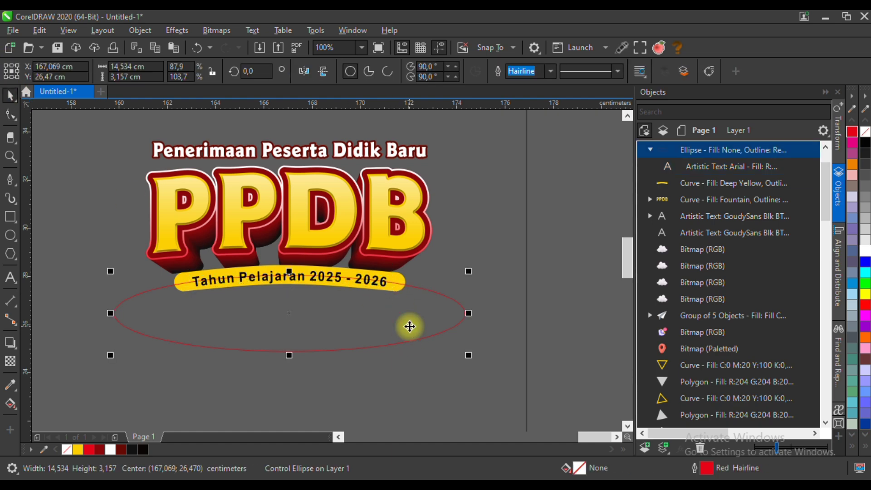
key(Delete)
scroll(349, 304, down, 2)
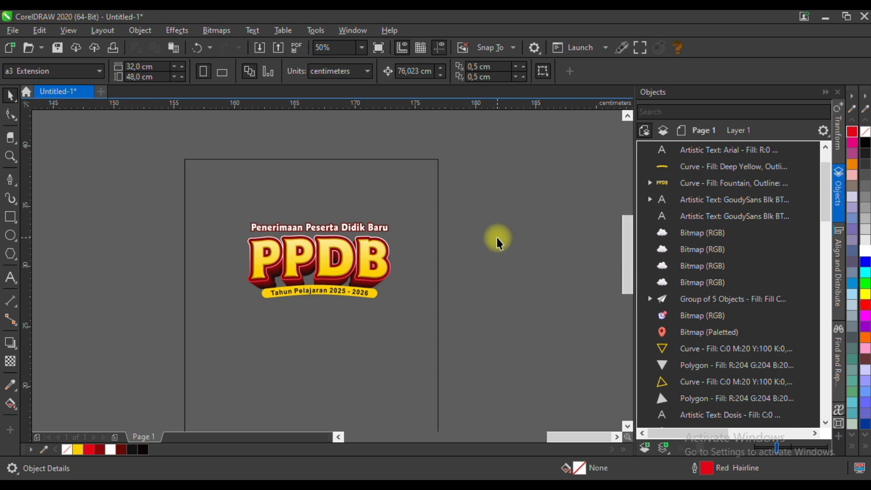
Move all the scattered poster assets and the sky image next to the poster rectangle.
scroll(363, 204, down, 6)
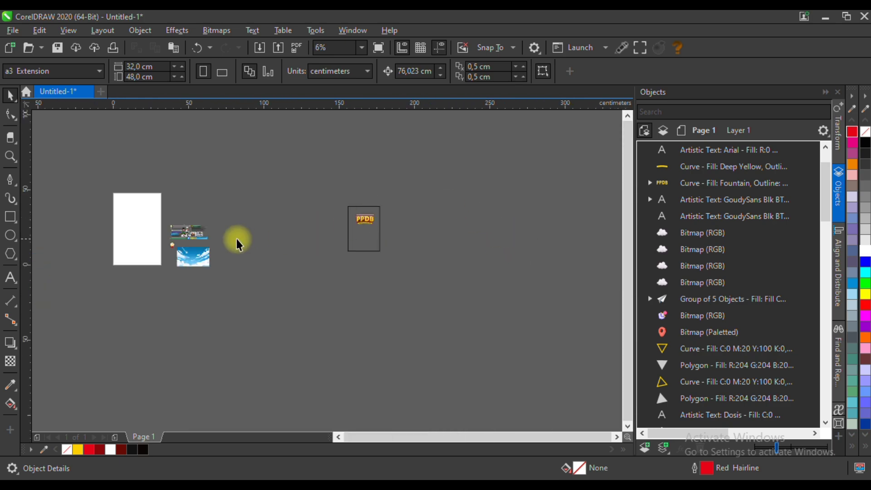
drag(169, 286, 334, 252)
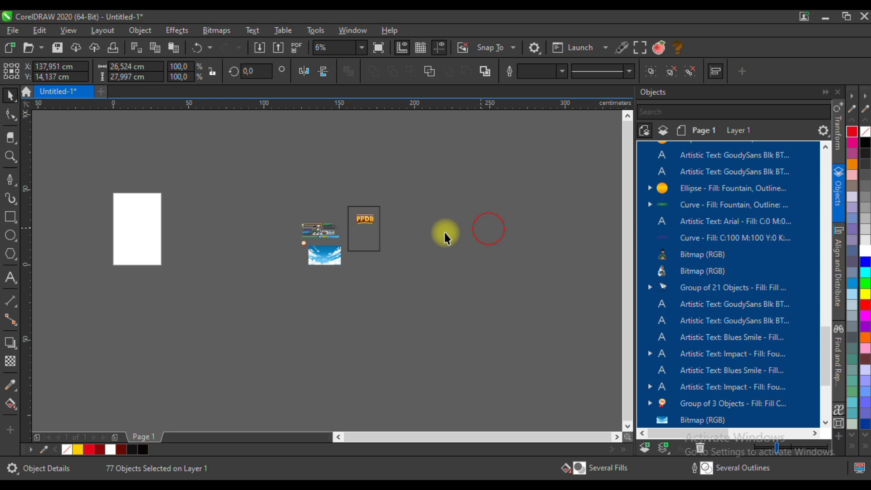
scroll(370, 236, up, 2)
Place the sky image over the upper part of the poster rectangle, centred horizontally and stacked behind the "PPDB" title artwork.
scroll(369, 237, up, 2)
click(223, 331)
drag(224, 331, 376, 170)
scroll(371, 218, down, 1)
scroll(371, 174, up, 2)
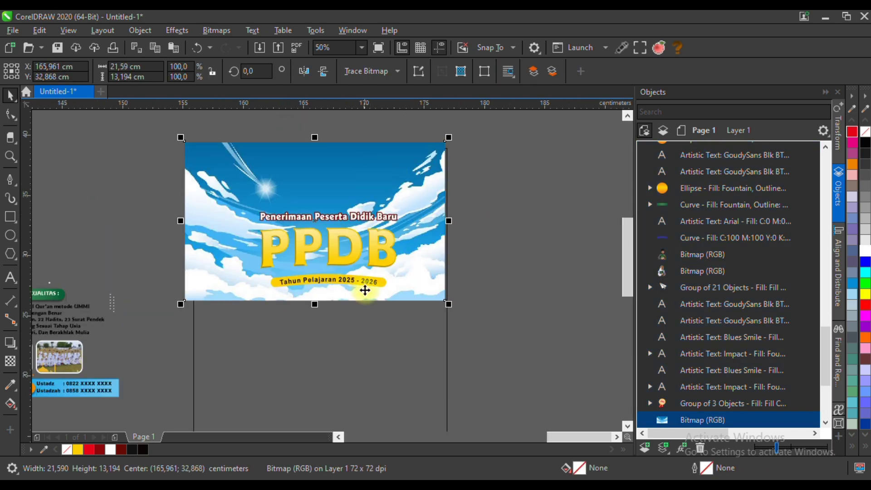
shift+click(362, 325)
key(c)
click(452, 308)
click(432, 286)
shift+click(431, 326)
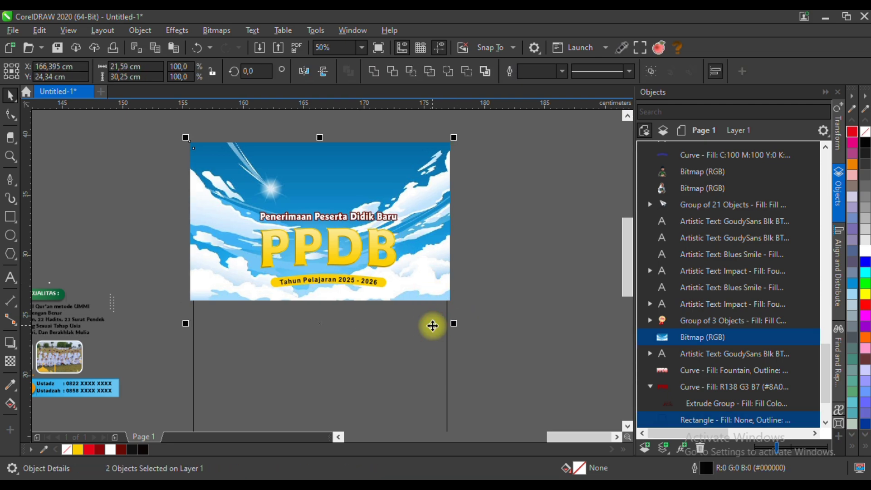
click(513, 258)
Fill the 21 by 29.7 cm poster rectangle with cyan (C:100 M:0 Y:0 K:0).
scroll(448, 253, down, 1)
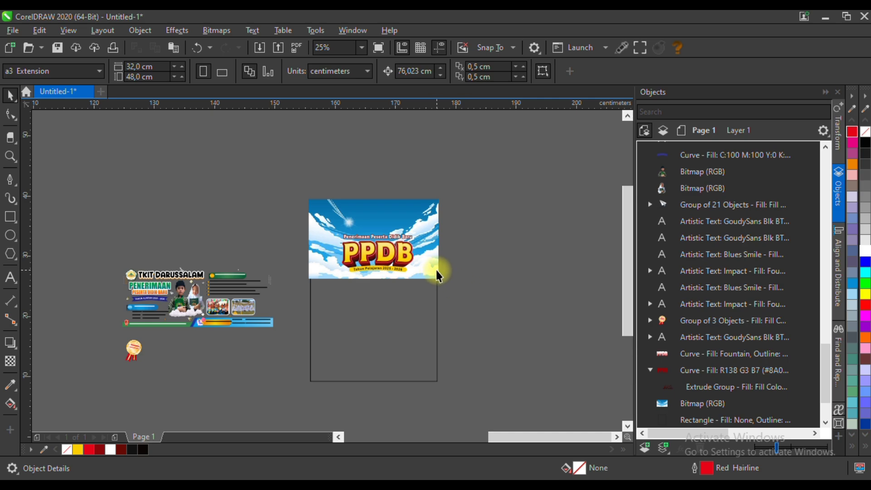
click(408, 315)
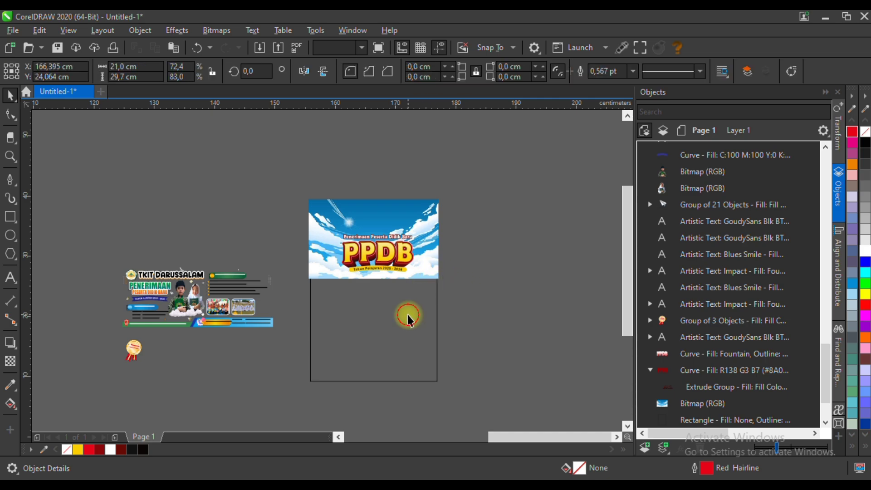
scroll(144, 317, up, 2)
scroll(142, 306, down, 1)
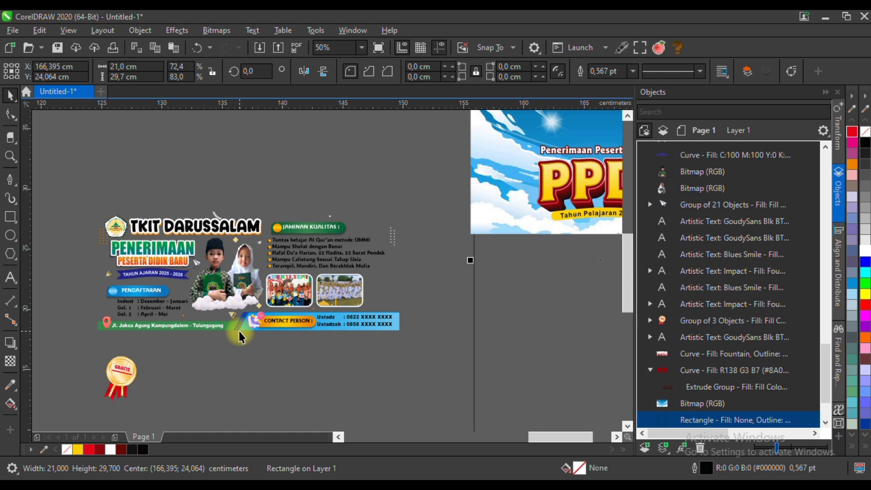
scroll(238, 331, down, 1)
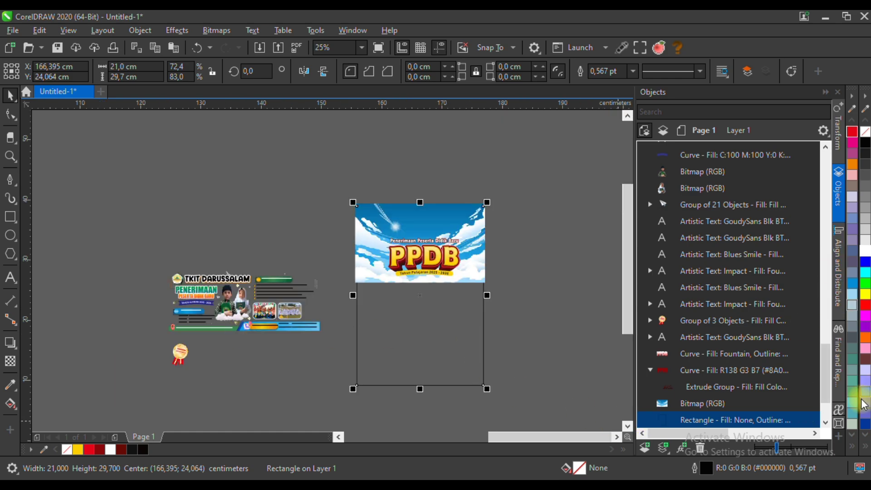
click(851, 447)
click(813, 263)
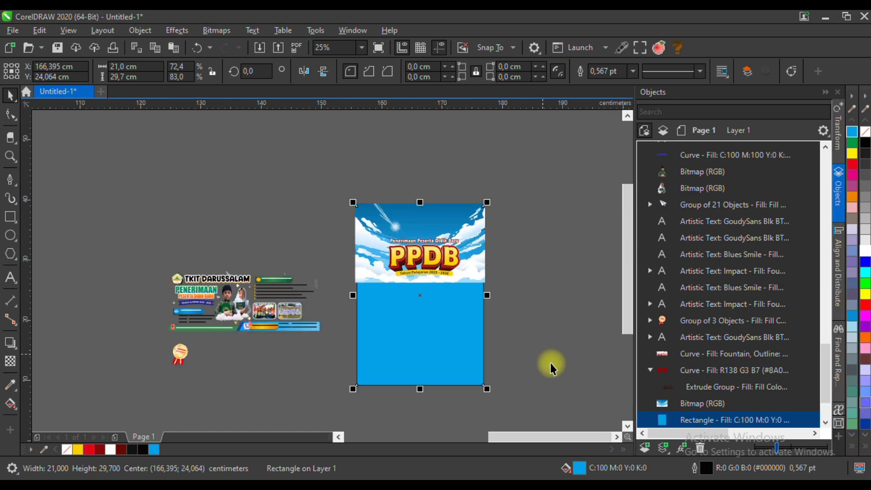
Change the poster rectangle's uniform fill to deep blue R:6 G:84 B:186 (#0654BA), using the RGB color model.
double_click(584, 470)
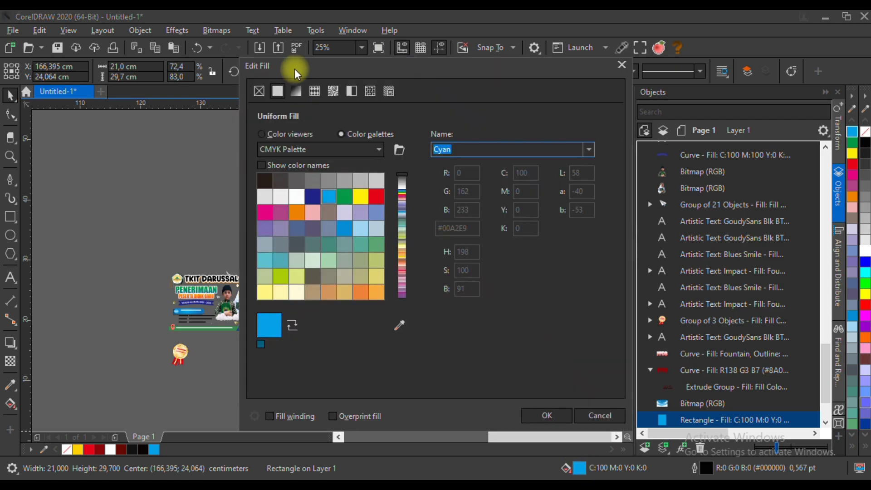
drag(296, 69, 579, 84)
click(569, 146)
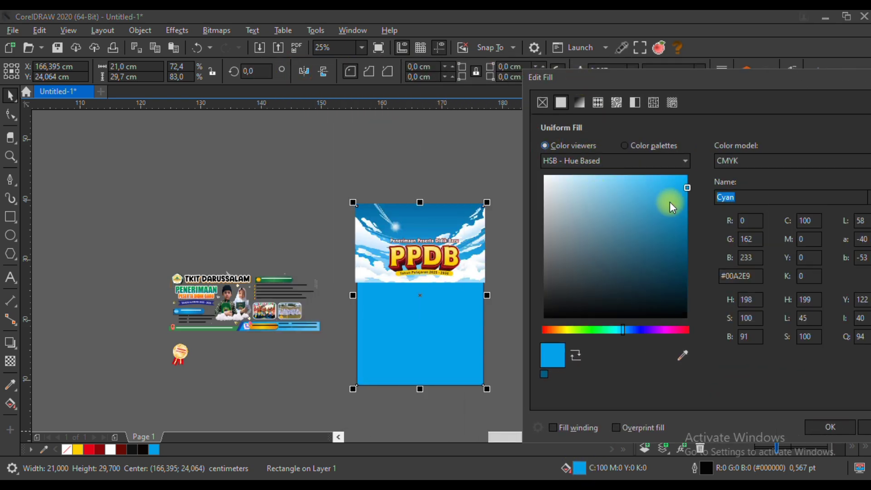
click(683, 208)
click(626, 329)
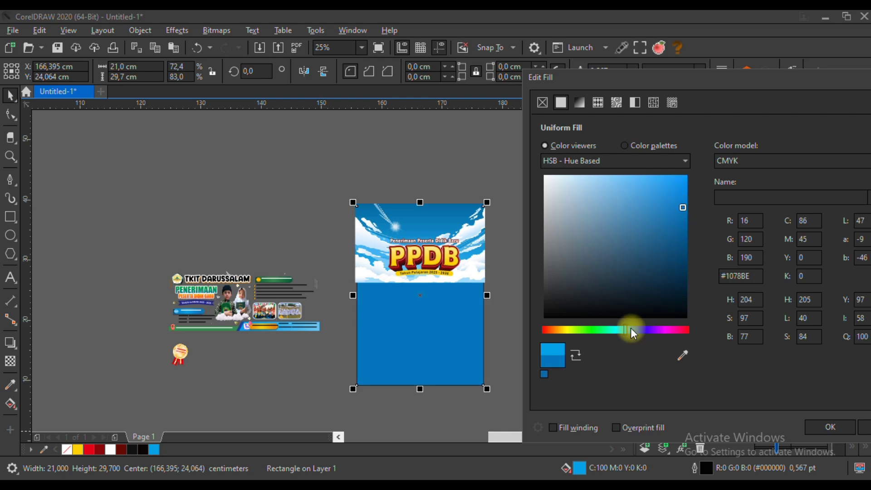
click(628, 328)
drag(682, 209, 682, 191)
click(629, 330)
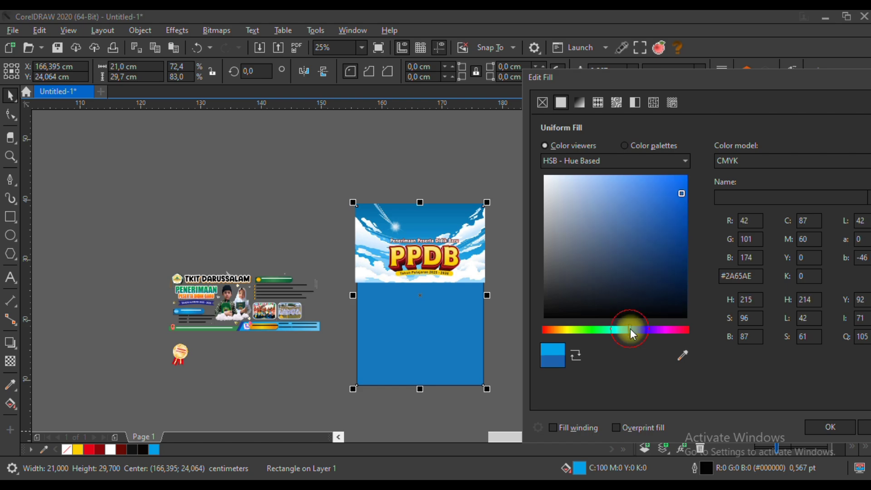
click(683, 206)
click(728, 162)
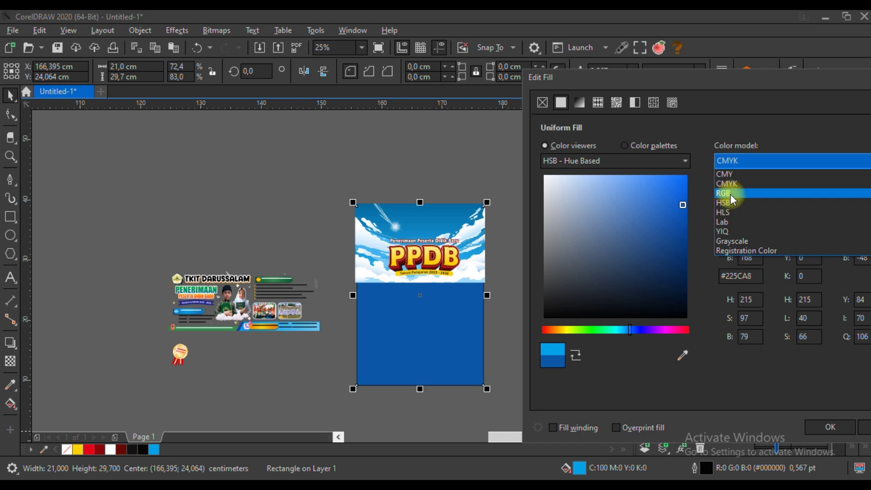
click(726, 193)
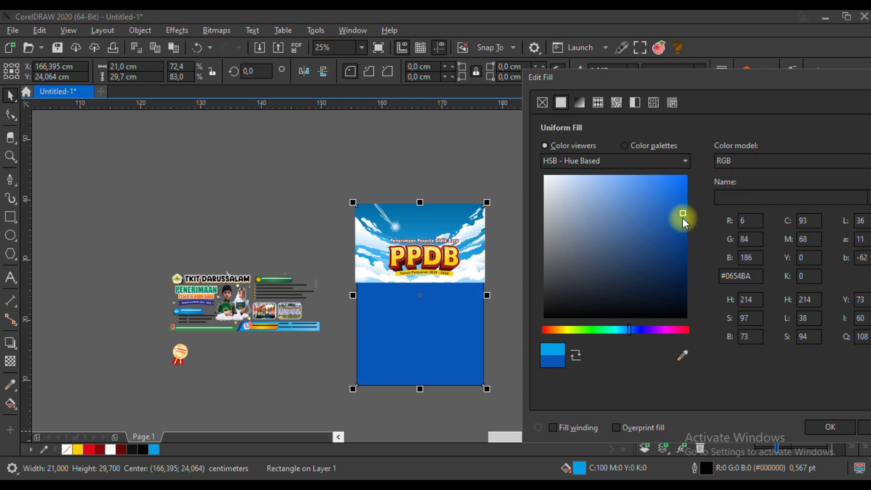
click(821, 427)
Try a uniform transparency of 50 with the Subtract merge mode on the sky image and return the mode to Normal.
click(459, 276)
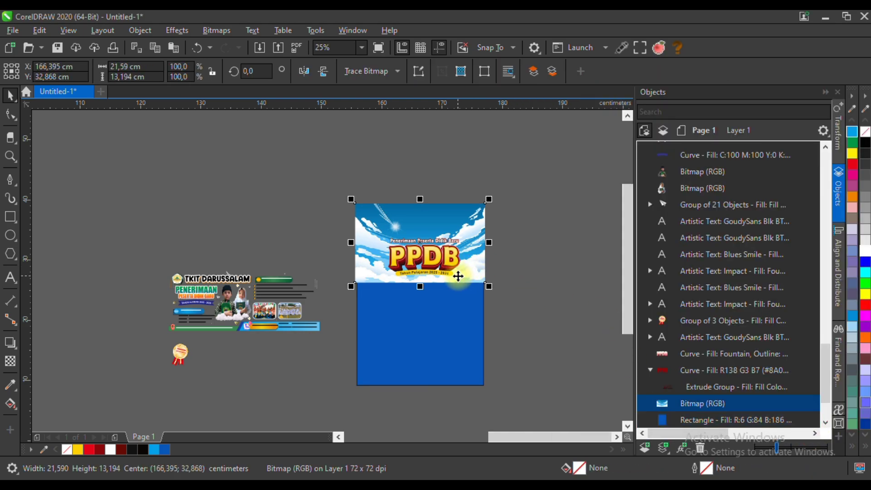
scroll(459, 276, up, 2)
click(10, 362)
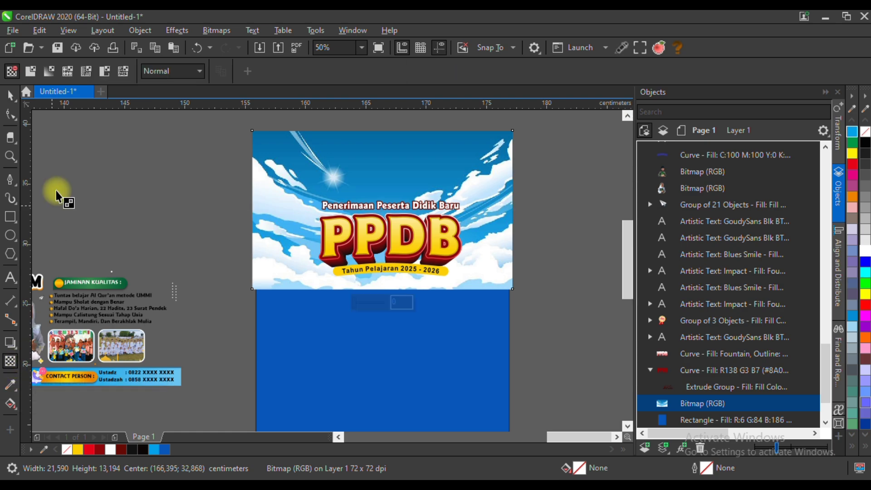
click(30, 72)
click(176, 71)
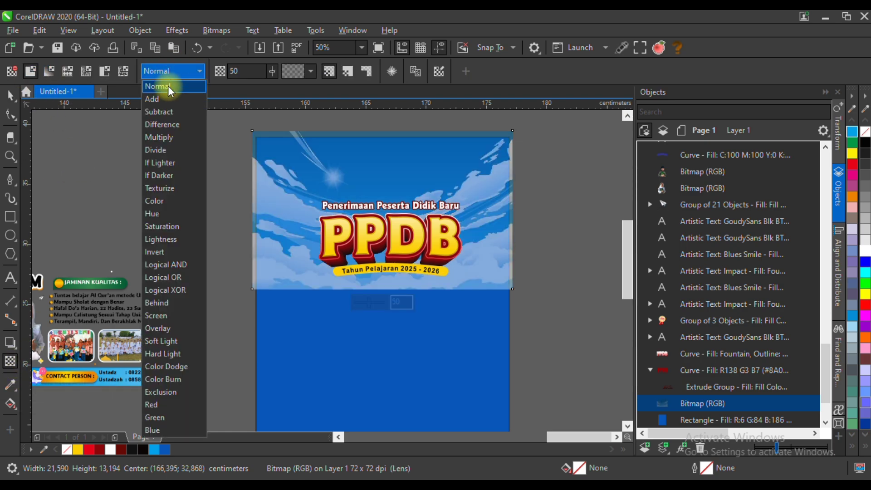
click(169, 113)
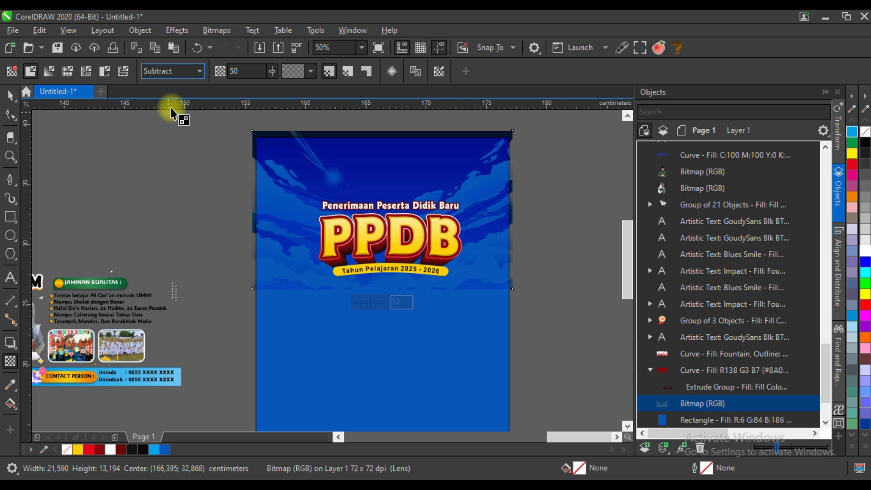
click(194, 72)
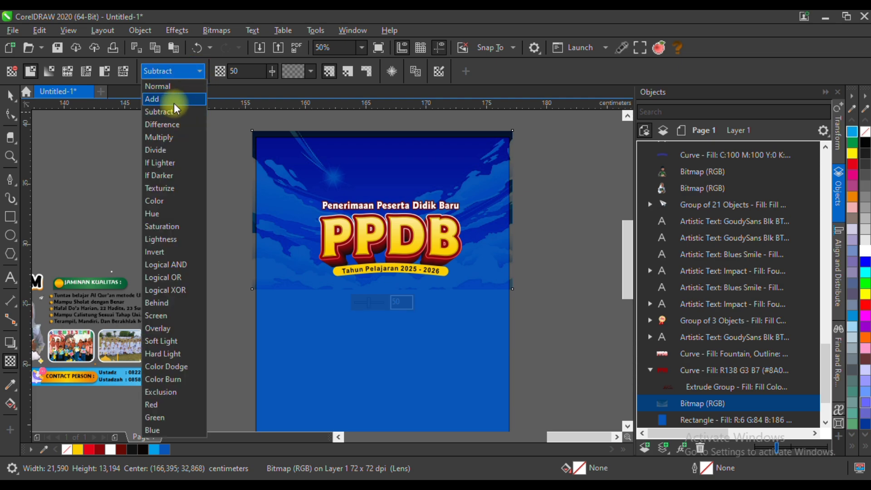
click(171, 86)
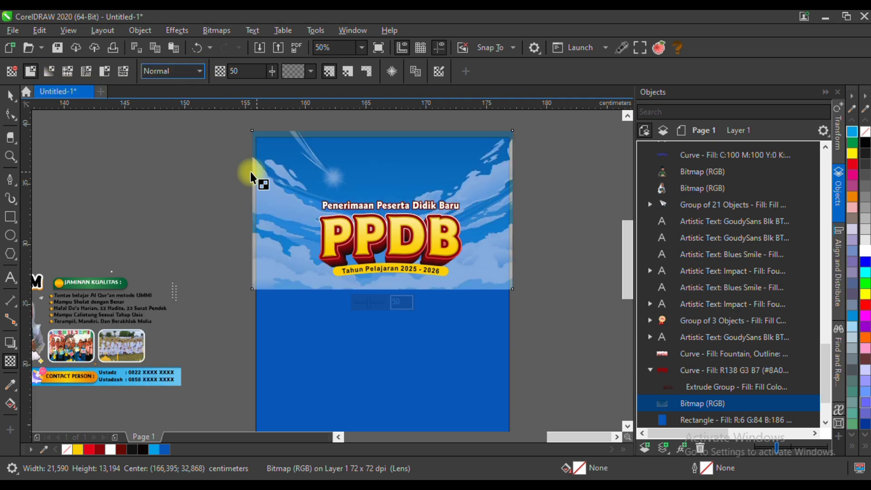
Apply a vertical fountain transparency to the sky image, opaque above and fading out into the blue background at its lower edge.
drag(391, 158, 392, 281)
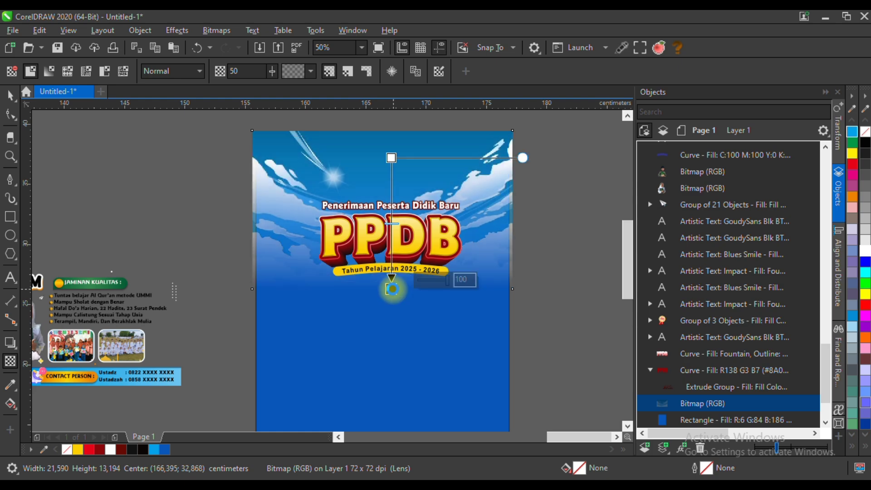
drag(391, 157, 389, 117)
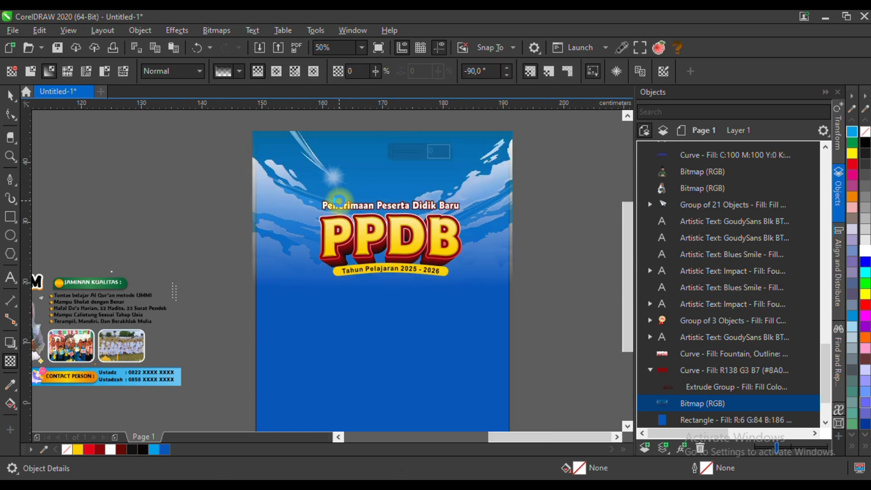
scroll(364, 159, down, 1)
drag(364, 160, 343, 148)
click(8, 95)
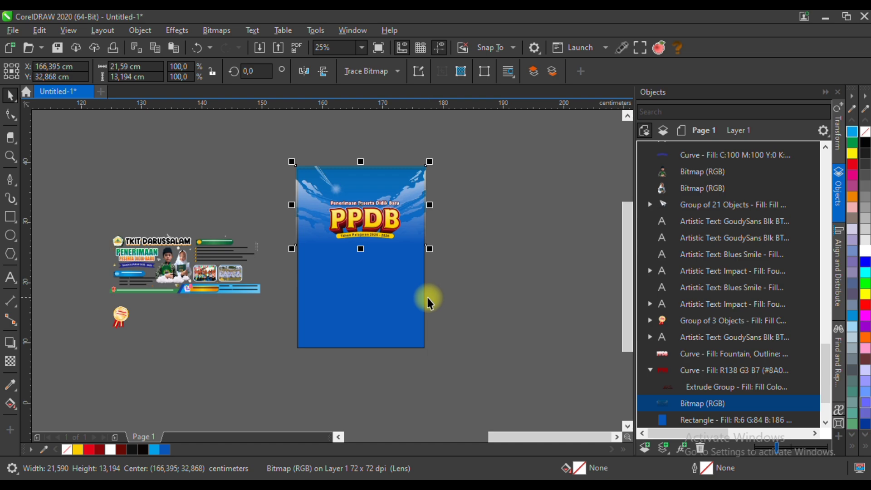
PowerClip the blended sky image inside the blue poster rectangle.
click(372, 289)
click(479, 266)
Group the ten PPDB title objects and centre the group horizontally on the poster.
drag(452, 187, 314, 254)
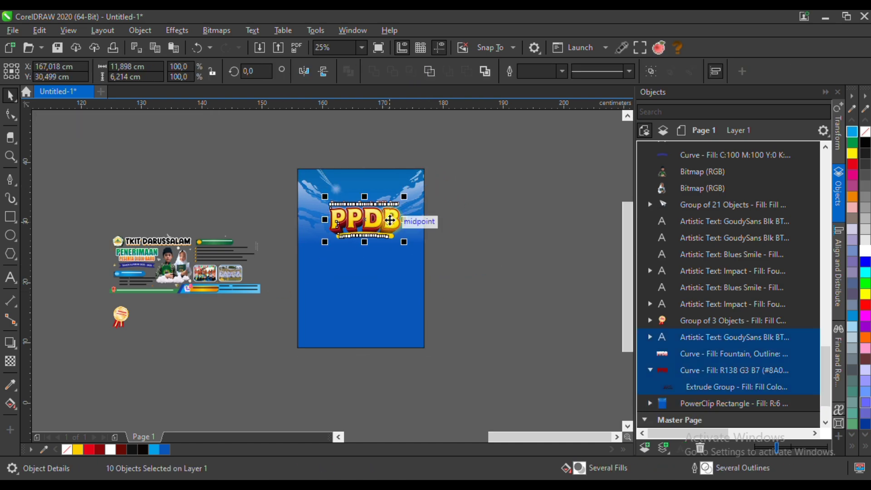
scroll(389, 216, up, 2)
scroll(389, 216, down, 1)
key(ctrl+g)
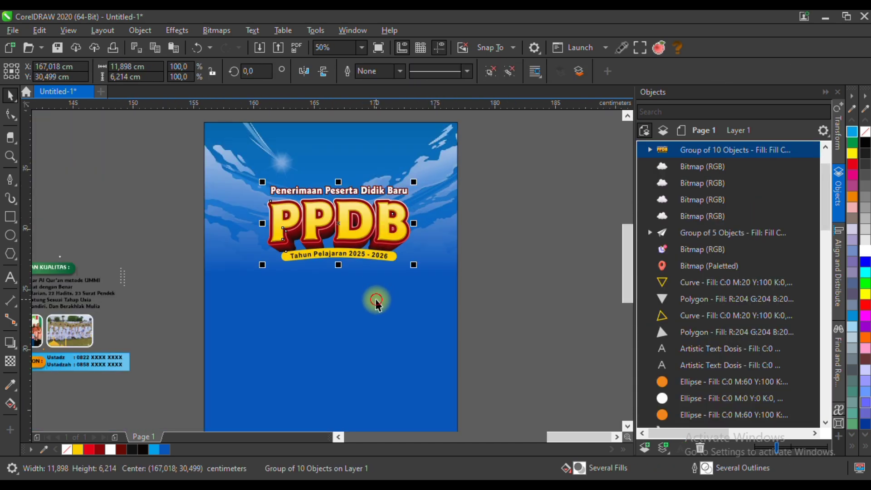
click(376, 298)
click(517, 231)
click(388, 213)
shift+click(369, 320)
key(c)
click(494, 271)
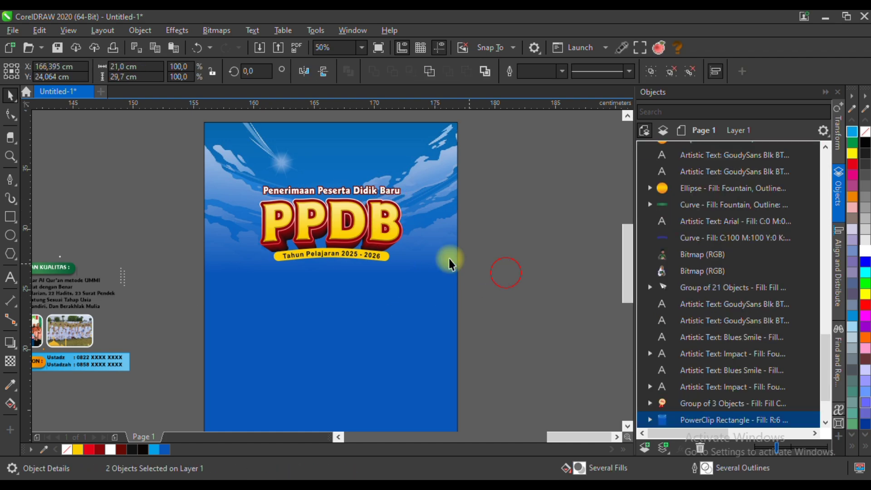
Move the boy and girl photos with three of the cloud bitmaps from the reference banner onto the poster below the title.
scroll(391, 232, down, 1)
scroll(177, 276, up, 2)
click(172, 276)
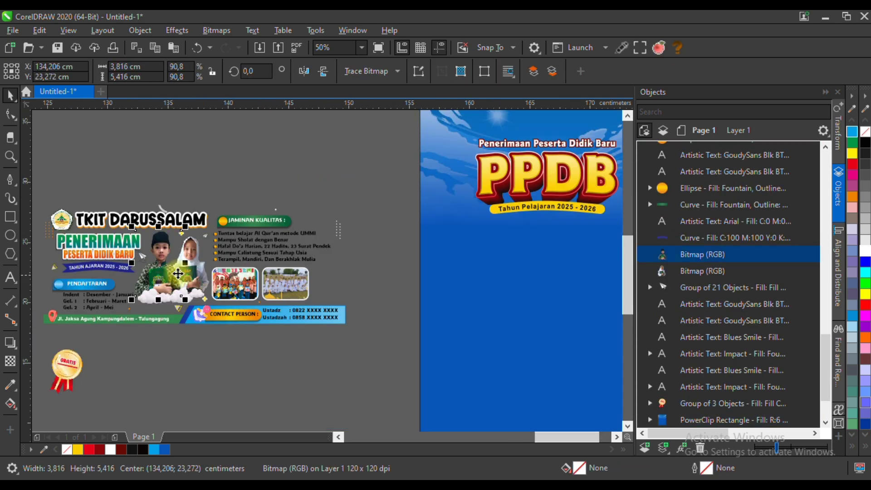
shift+click(194, 275)
scroll(159, 285, up, 2)
scroll(166, 309, up, 1)
shift+click(133, 319)
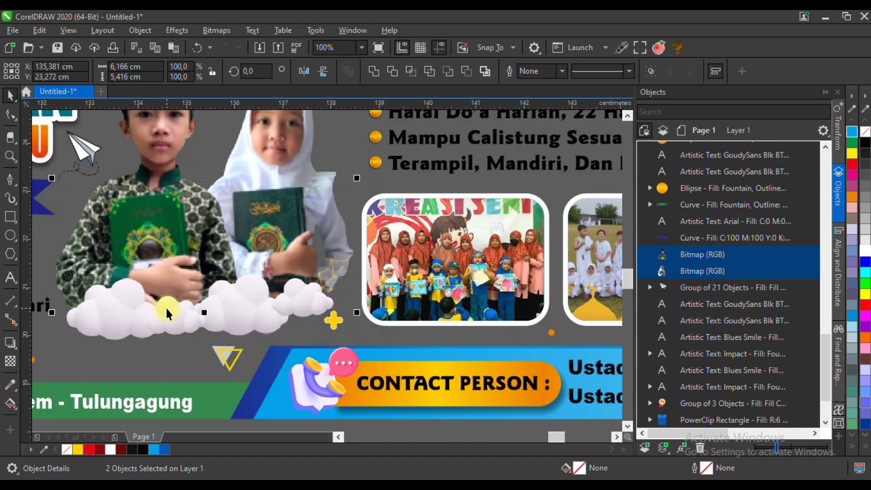
shift+click(217, 316)
shift+click(305, 303)
scroll(149, 315, down, 3)
drag(155, 303, 395, 336)
scroll(358, 340, up, 2)
scroll(416, 293, down, 2)
key(ctrl+z)
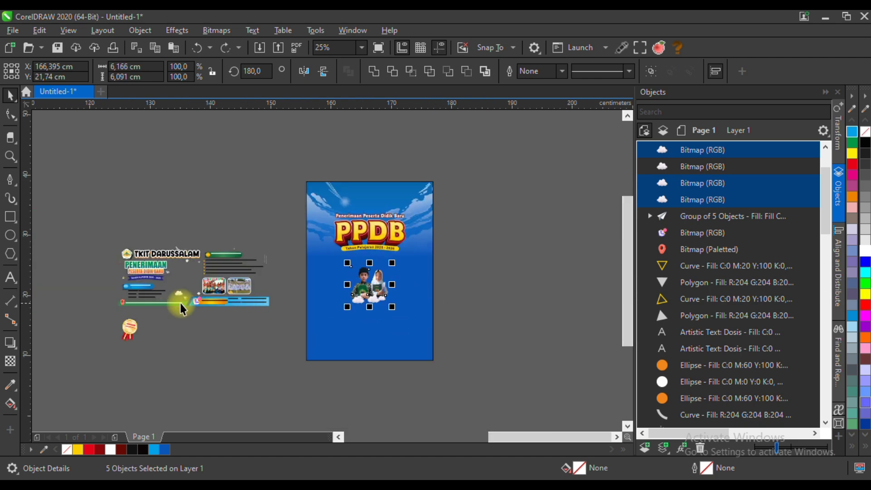
Move the remaining cloud bitmap from the reference banner to the students' cloud base on the poster.
scroll(184, 303, up, 6)
scroll(206, 268, down, 6)
drag(206, 268, 381, 265)
scroll(404, 277, up, 4)
drag(391, 327, 425, 362)
scroll(380, 310, down, 2)
Enlarge and group the student photos and clouds, and centre the group horizontally on the poster just below the title.
drag(382, 300, 401, 341)
key(ctrl+g)
scroll(373, 307, up, 2)
drag(388, 277, 388, 265)
shift+click(445, 262)
key(c)
click(503, 268)
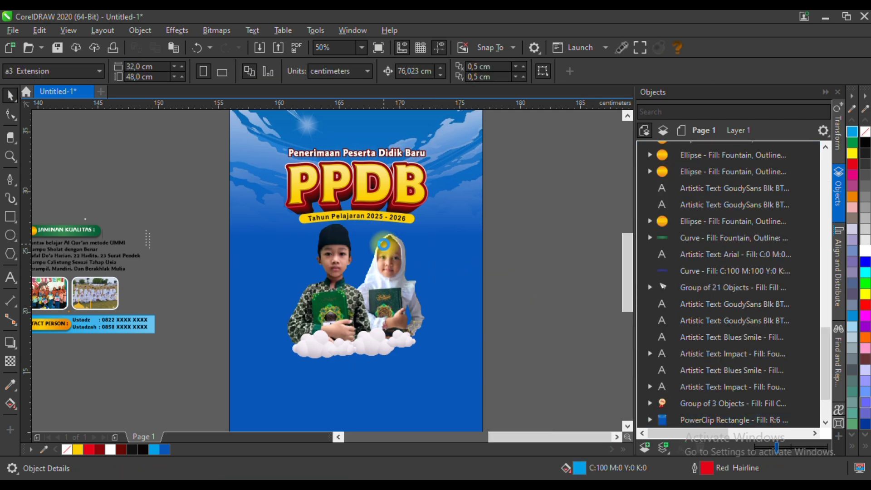
Fill the poster rectangle with the dark green R:1 G:81 B:36 (#015124) sampled with the Color Eyedropper.
scroll(385, 244, down, 1)
click(424, 317)
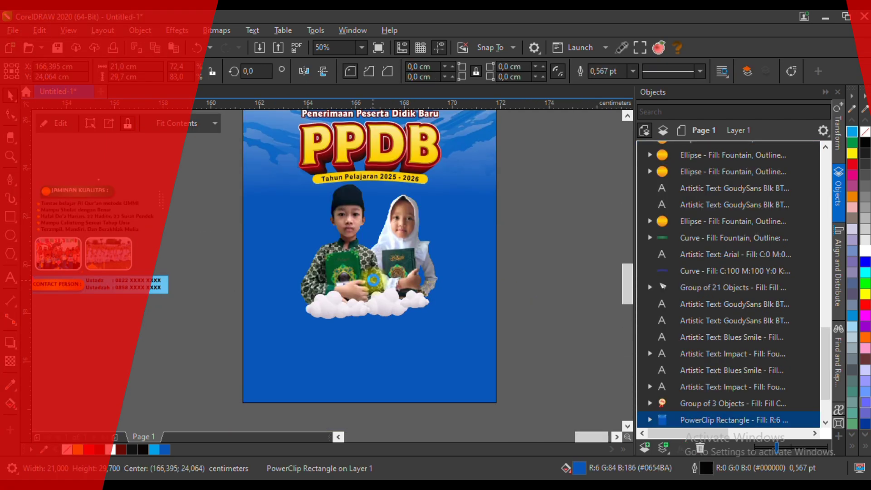
scroll(372, 280, up, 4)
click(10, 385)
click(329, 248)
click(159, 272)
scroll(308, 286, down, 2)
click(9, 95)
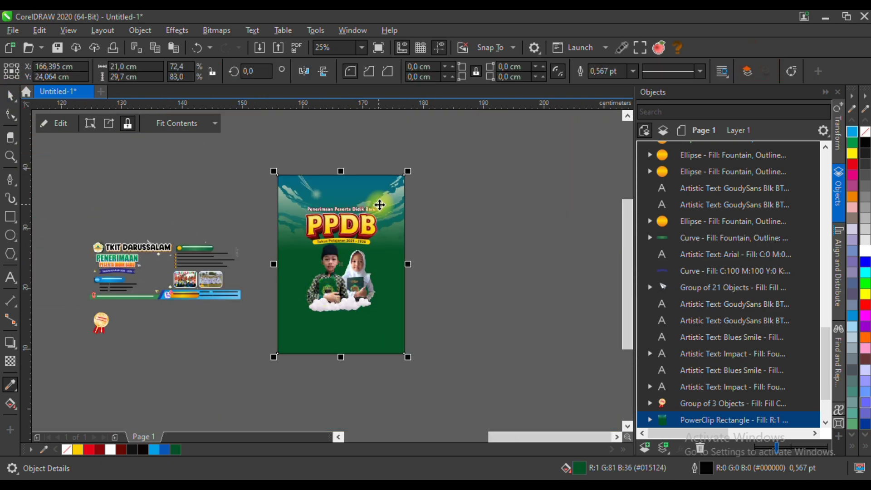
Set the transparency merge mode of the sky image inside the poster's PowerClip to Subtract.
scroll(271, 196, up, 1)
click(56, 124)
click(293, 184)
click(10, 361)
click(171, 72)
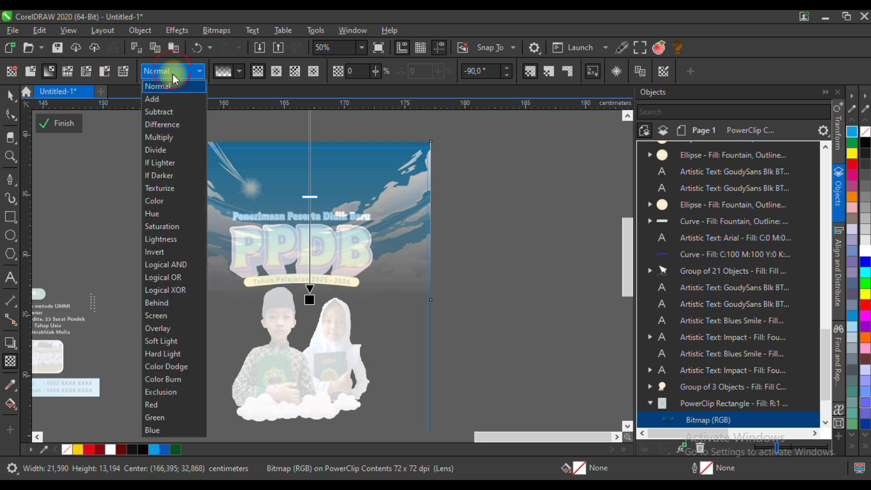
click(172, 113)
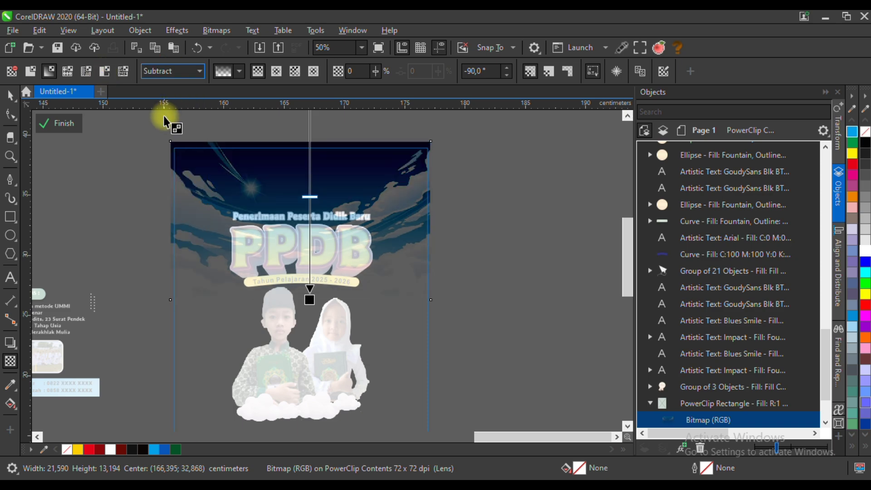
click(10, 95)
click(60, 123)
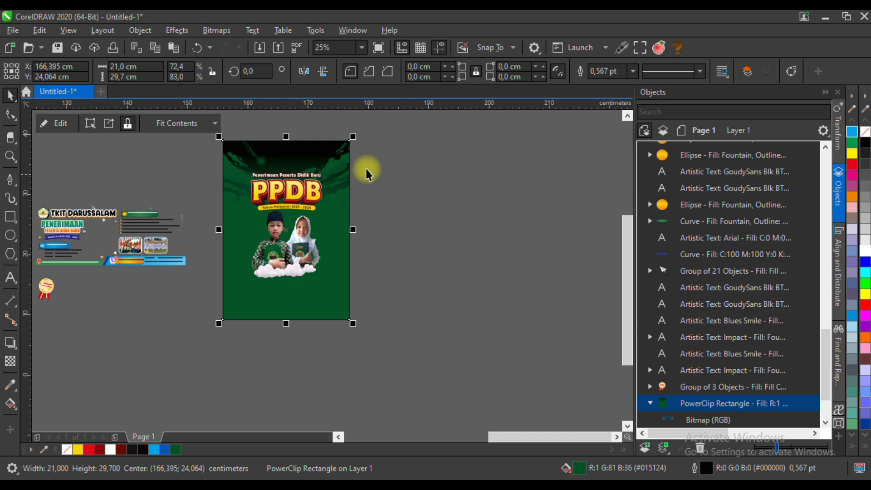
Reopen the poster's PowerClip contents, move the sky image slightly upward and finish editing.
click(13, 361)
ctrl+click(336, 197)
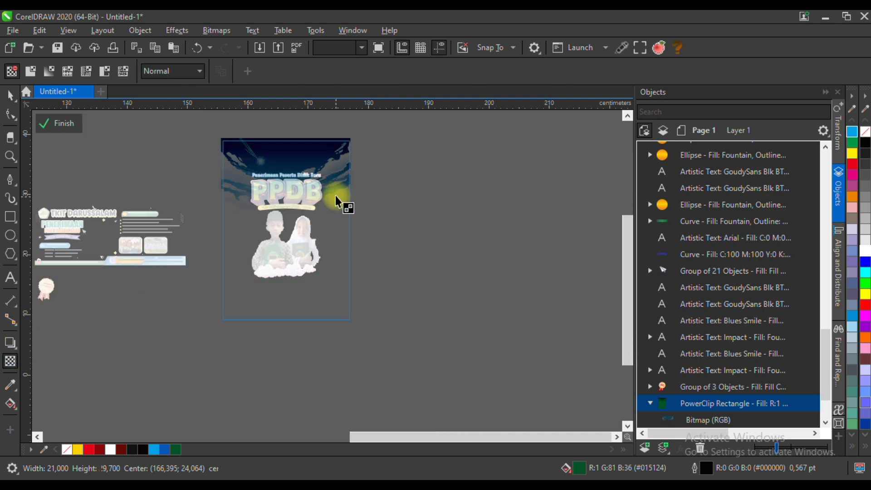
click(327, 166)
scroll(297, 206, down, 1)
drag(294, 160, 291, 118)
ctrl+click(318, 161)
click(377, 219)
scroll(261, 194, up, 2)
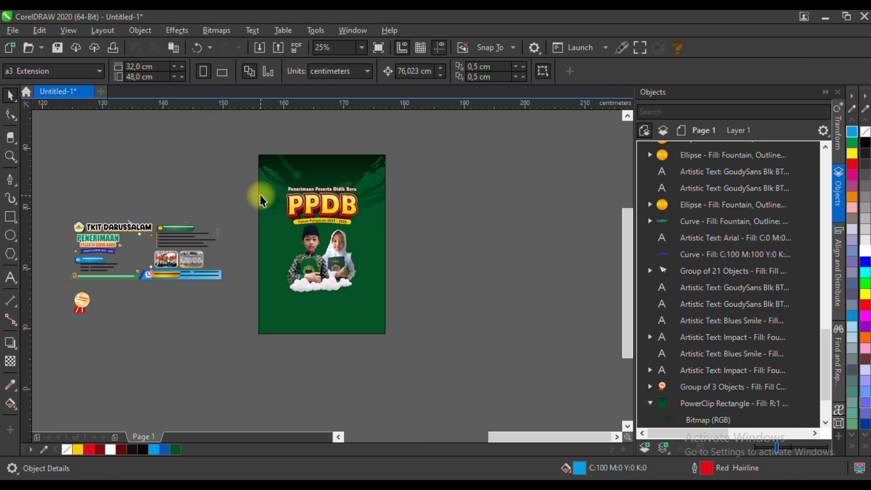
scroll(70, 259, up, 2)
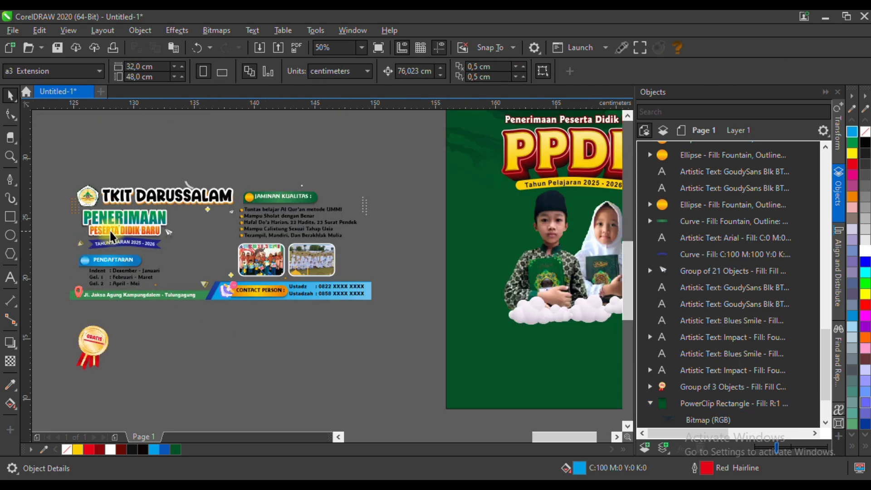
click(111, 200)
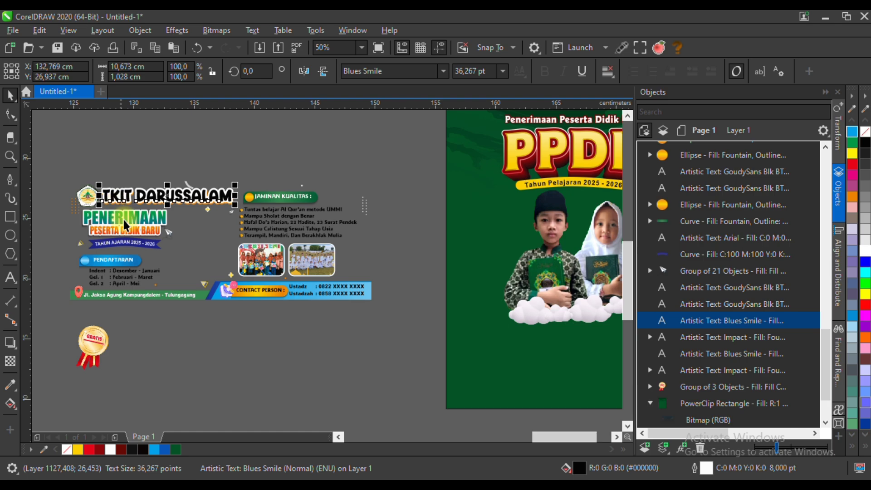
scroll(122, 217, down, 2)
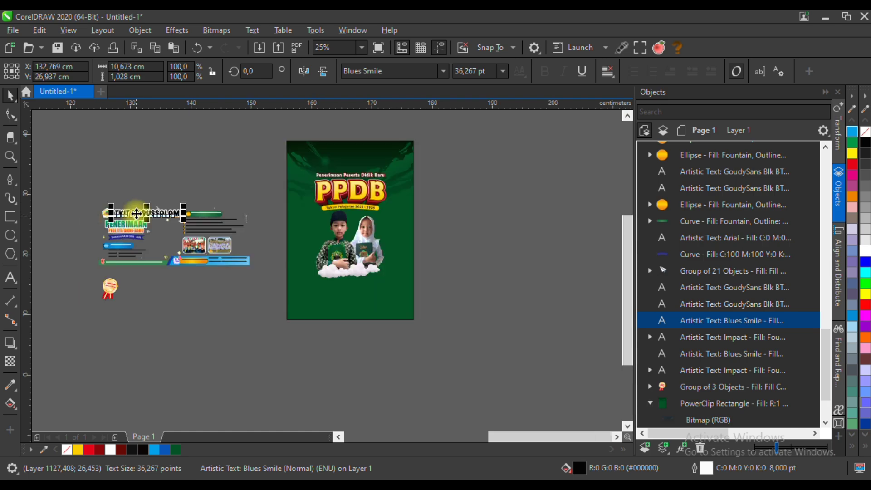
click(189, 176)
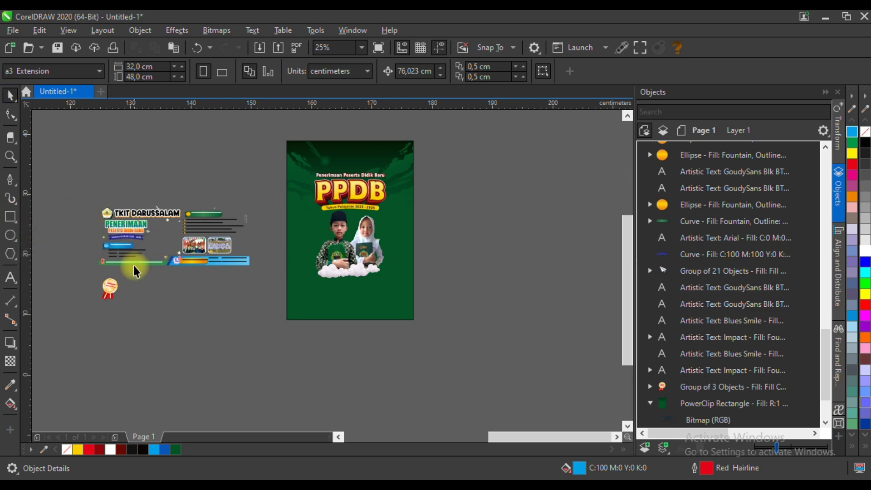
Move the white address line from the reference banner to the poster's lower part, centred horizontally.
scroll(134, 266, up, 2)
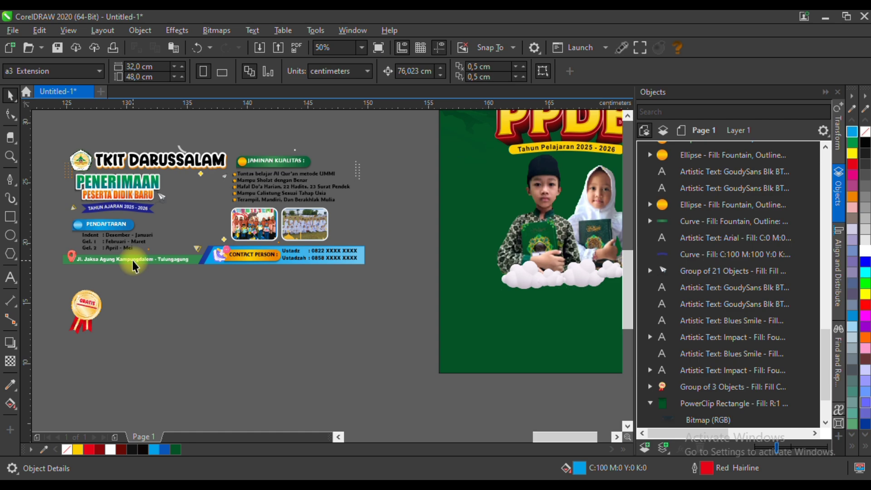
scroll(134, 266, down, 2)
drag(132, 260, 336, 290)
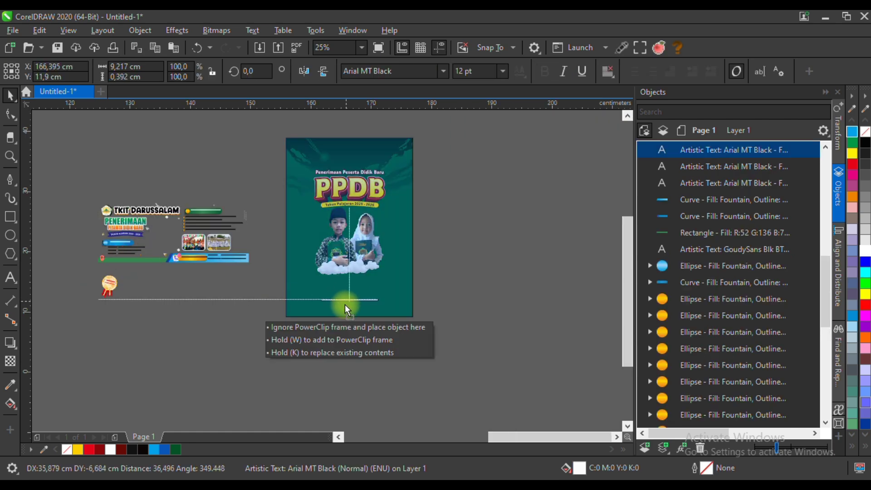
drag(345, 304, 345, 304)
scroll(345, 305, up, 2)
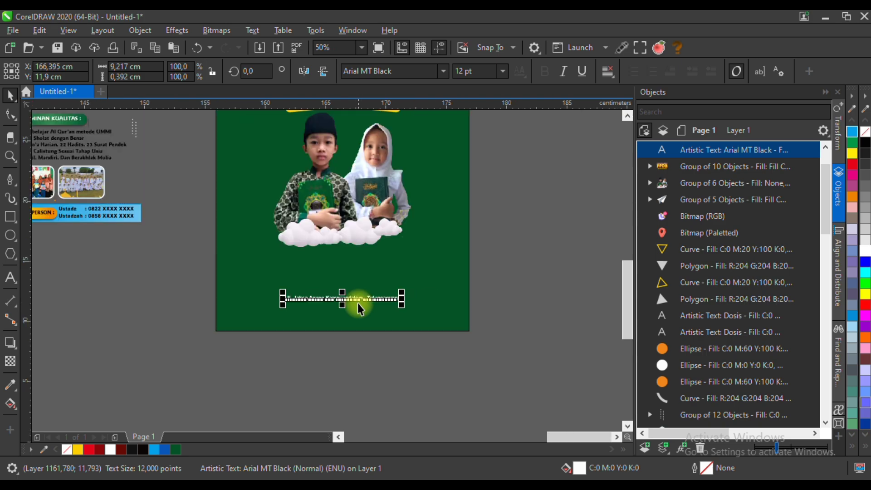
Draw a strip 21 by 0.9 cm across the poster below the address line, filled with R:1 G:81 B:36 and no outline.
click(434, 287)
click(10, 217)
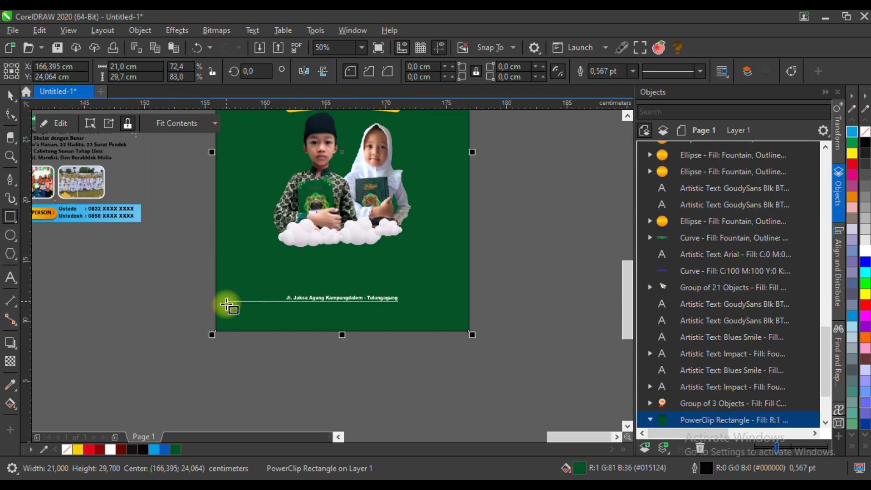
drag(217, 306, 468, 315)
click(10, 95)
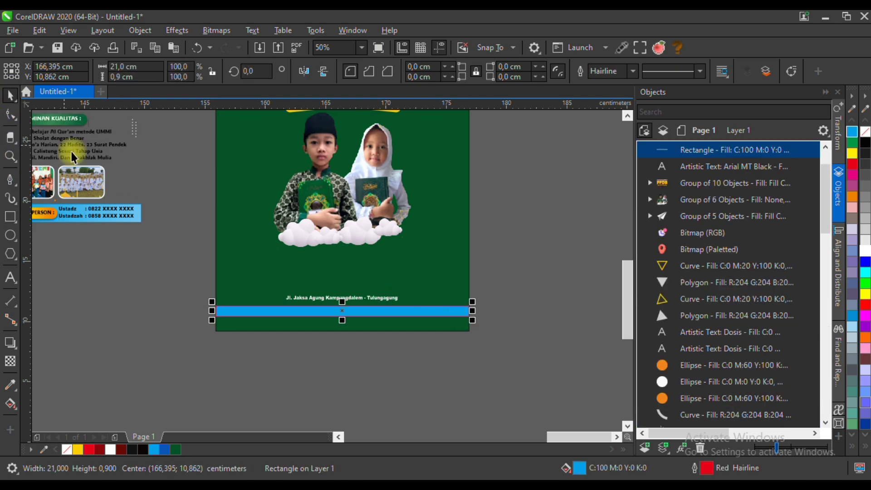
click(176, 449)
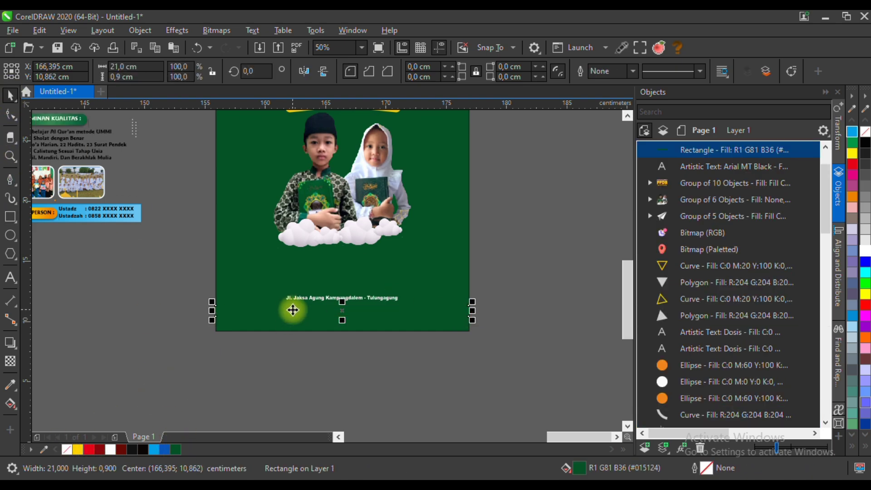
Apply a vertical linear fountain fill to the strip, from dark green at the top to black at the bottom.
click(10, 403)
scroll(329, 322, up, 2)
drag(334, 311, 337, 340)
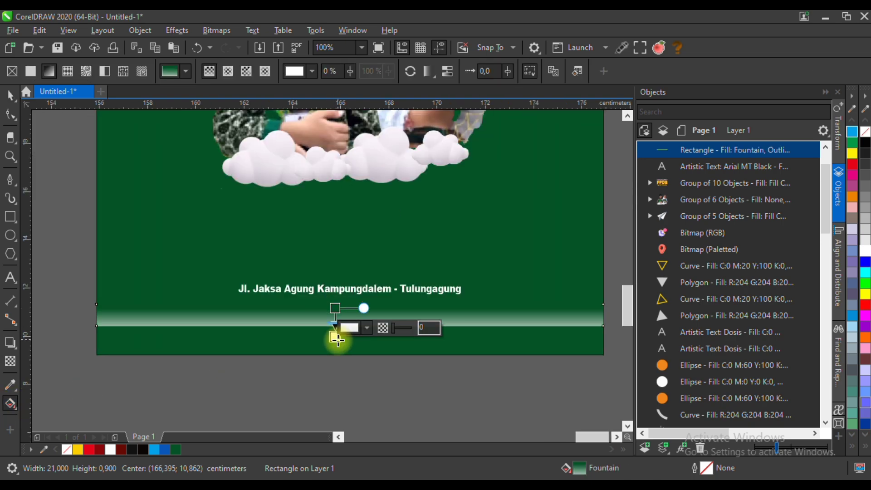
click(865, 144)
click(9, 96)
Create a copy of the strip stretched to about 1.22 cm high, fill it Deep Yellow and place it behind the green strip as edging.
scroll(358, 316, up, 2)
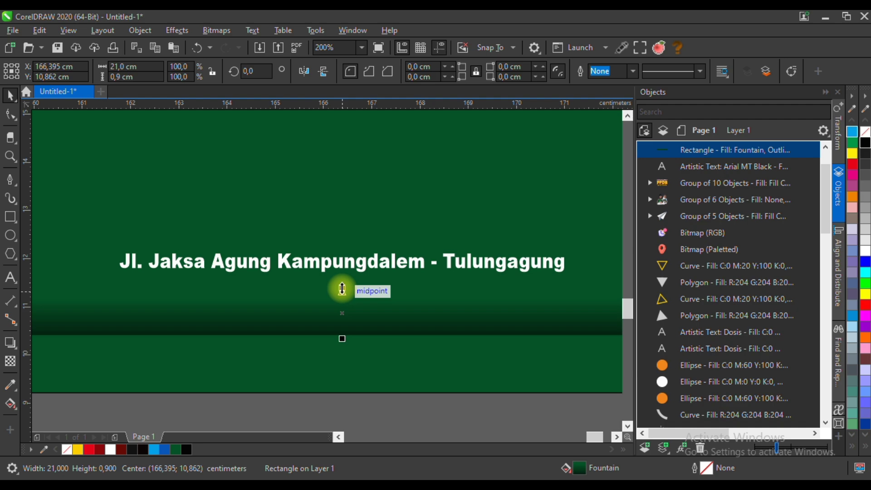
scroll(344, 321, up, 2)
drag(346, 334, 345, 376)
click(78, 450)
key(ctrl+Page_Down)
key(ctrl+Page_Down)
scroll(277, 327, down, 4)
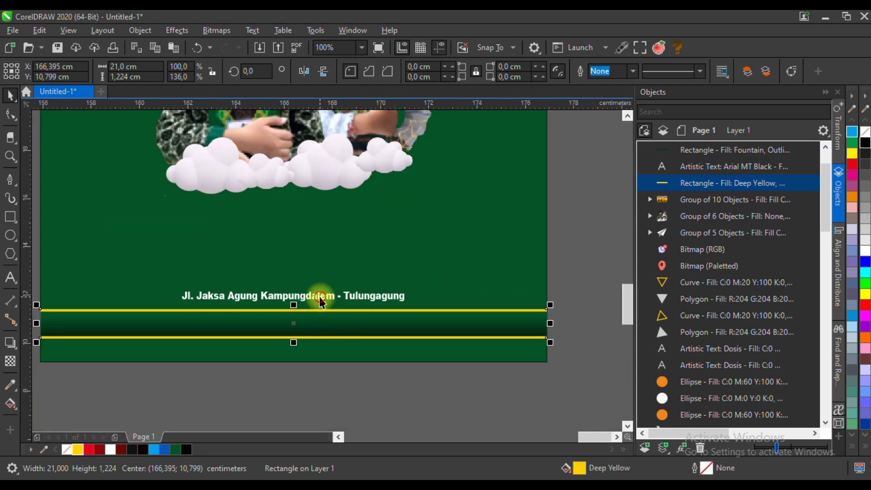
Centre the address line vertically on the green strip and enlarge its text to about 13.9 pt.
click(320, 299)
shift+click(330, 324)
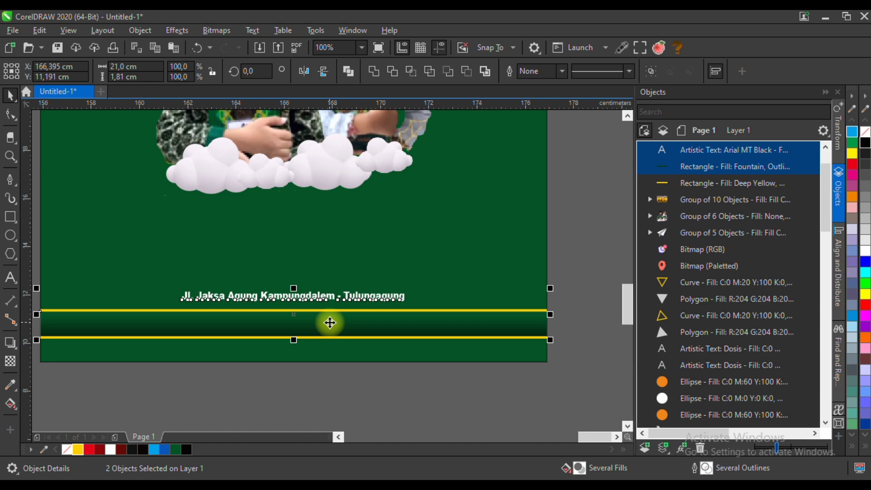
key(e)
click(375, 325)
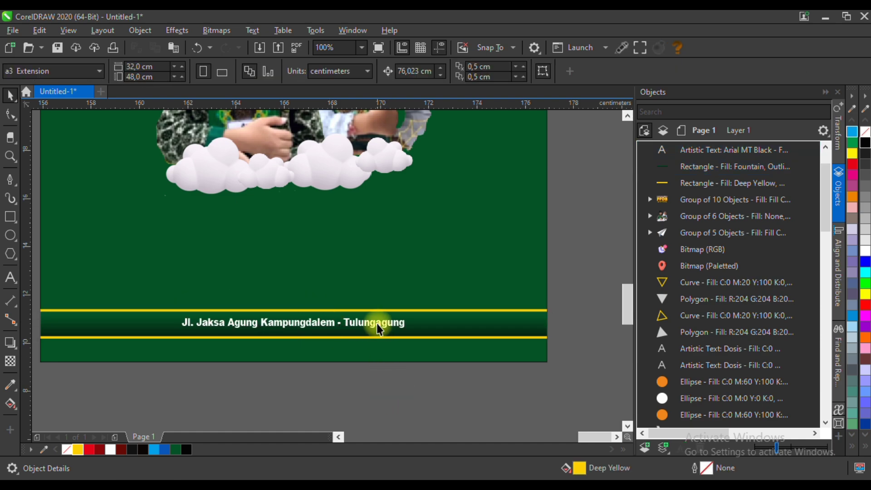
drag(415, 335, 424, 334)
click(407, 369)
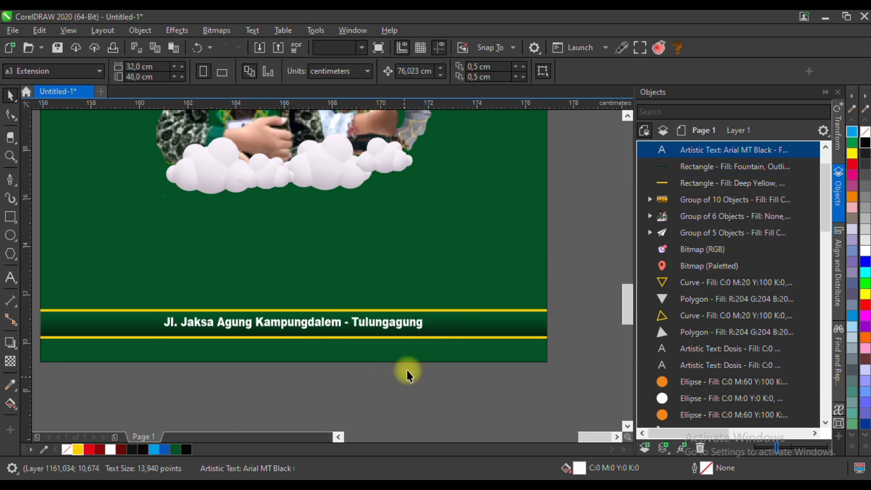
scroll(407, 371, down, 1)
scroll(408, 370, down, 1)
scroll(317, 359, up, 1)
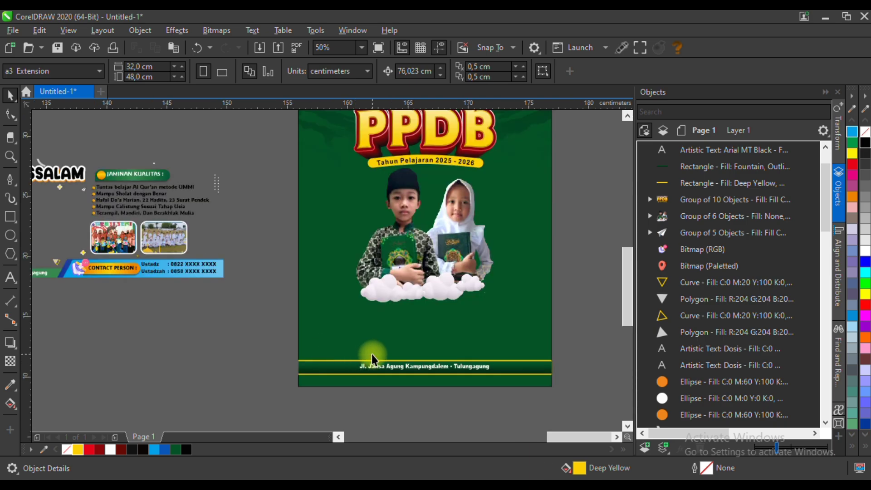
scroll(305, 354, down, 1)
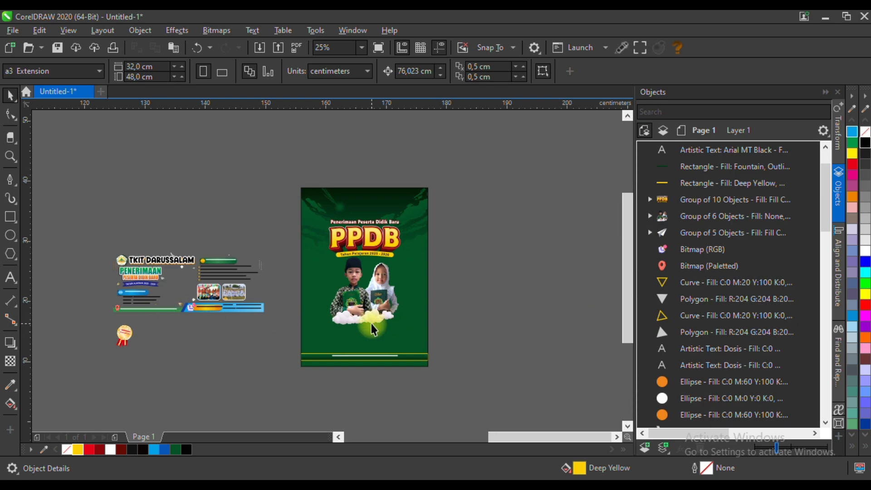
scroll(373, 329, up, 1)
scroll(140, 305, up, 1)
scroll(79, 272, down, 2)
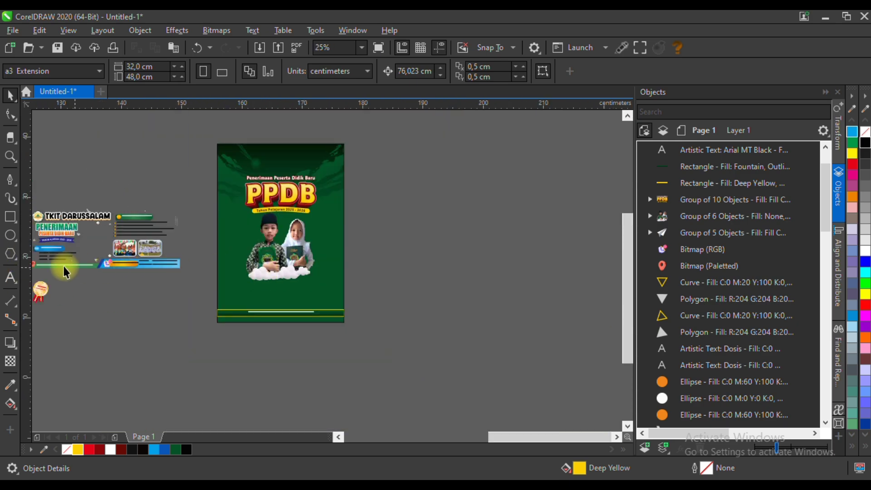
Move the PENDAFTARAN heading and its registration schedule from the reference banner to the empty area right beside the poster.
scroll(83, 257, up, 1)
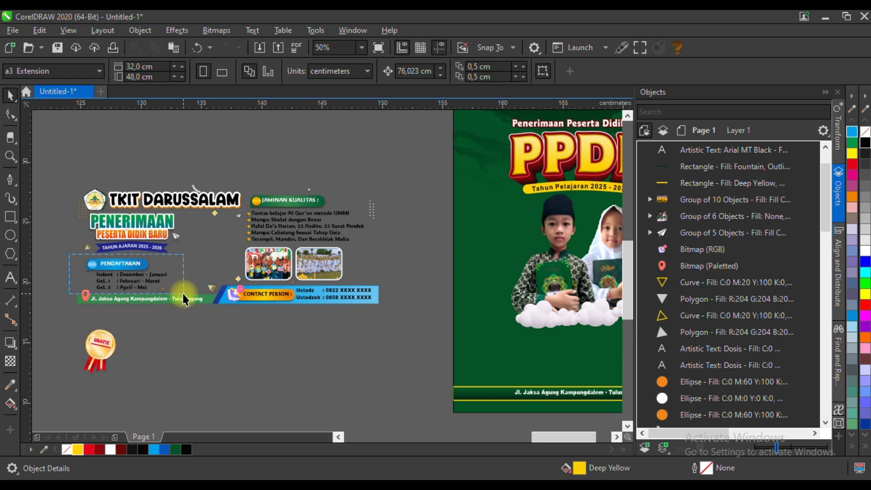
drag(185, 300, 186, 300)
scroll(79, 279, down, 1)
drag(82, 284, 393, 312)
Draw a Deep Yellow rounded rectangle about 6.42 × 0.84 cm below the clouds, with corner radii of about 0.24 cm.
scroll(392, 312, up, 1)
click(10, 217)
drag(115, 264, 279, 288)
click(10, 115)
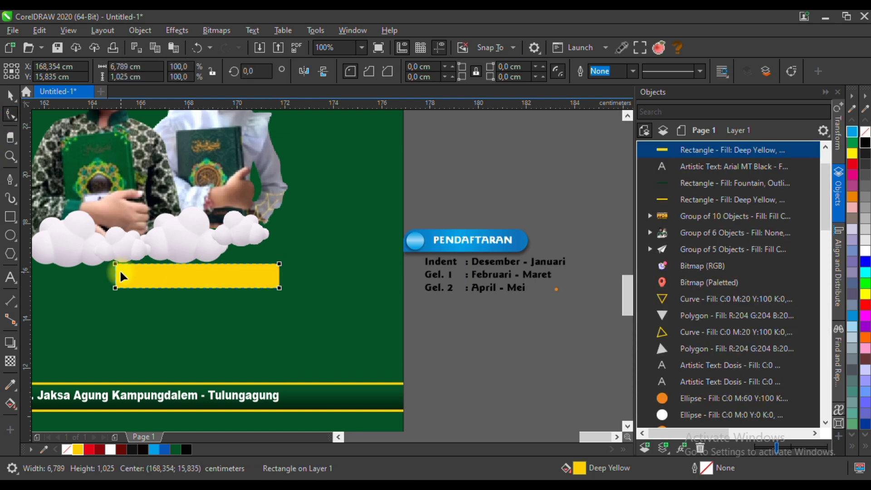
drag(116, 259, 121, 258)
click(10, 96)
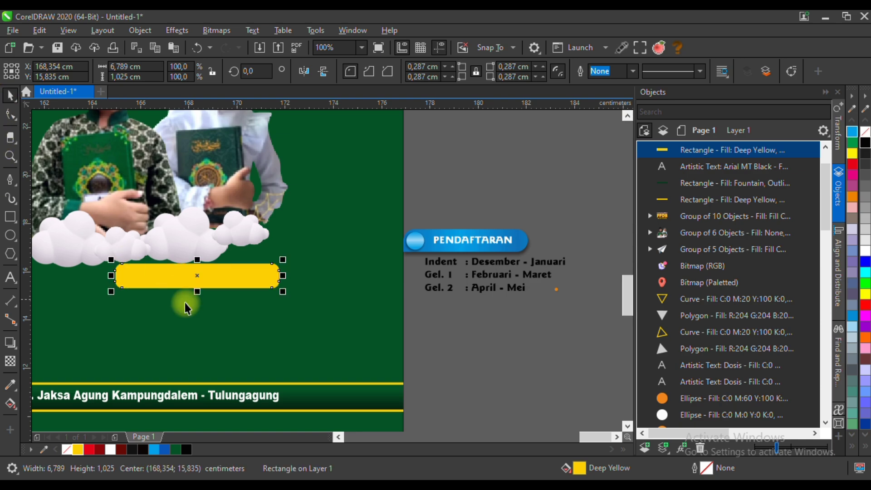
drag(198, 292, 199, 287)
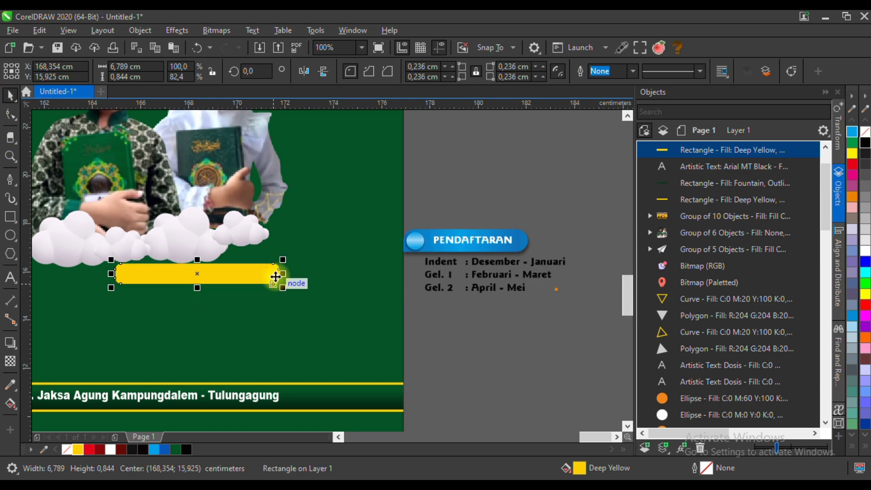
drag(283, 273, 274, 272)
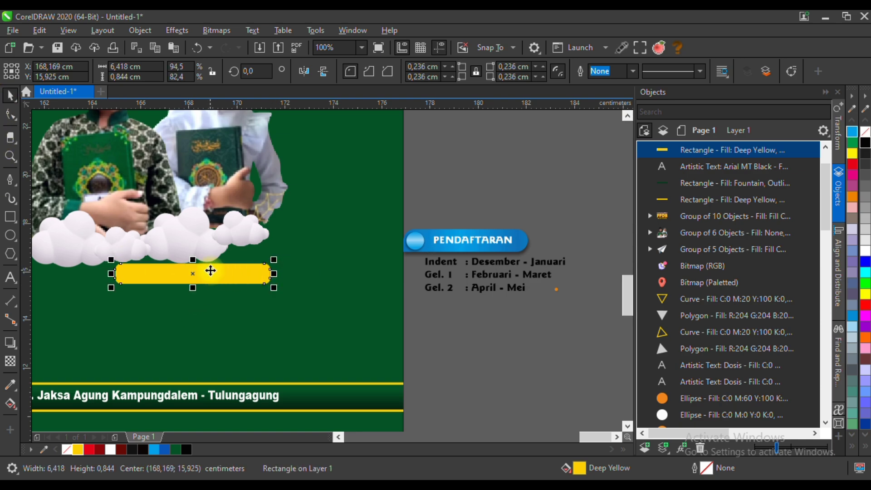
Create a lower copy of the yellow bar enlarged to about 9.28 × 2.25 cm, with 0.47 cm corner radii and a dark red #8A0307 fill.
drag(198, 266, 200, 297)
drag(255, 291, 305, 303)
click(10, 113)
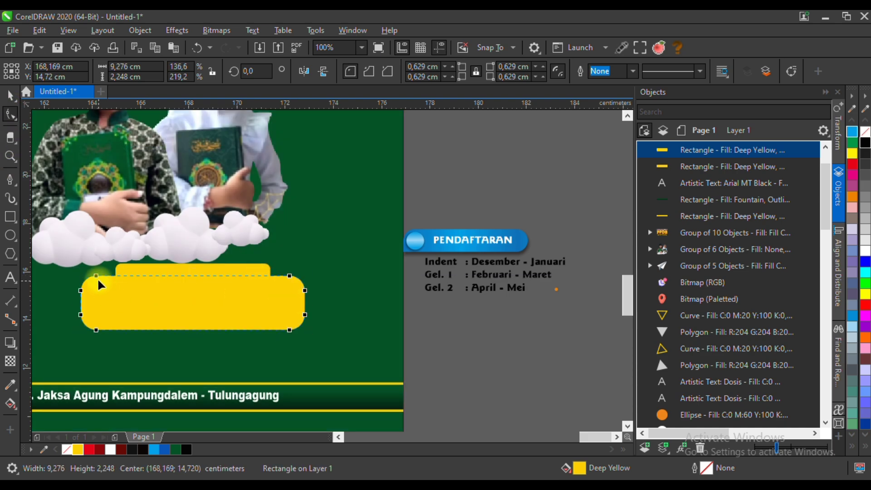
drag(93, 277, 93, 272)
click(9, 97)
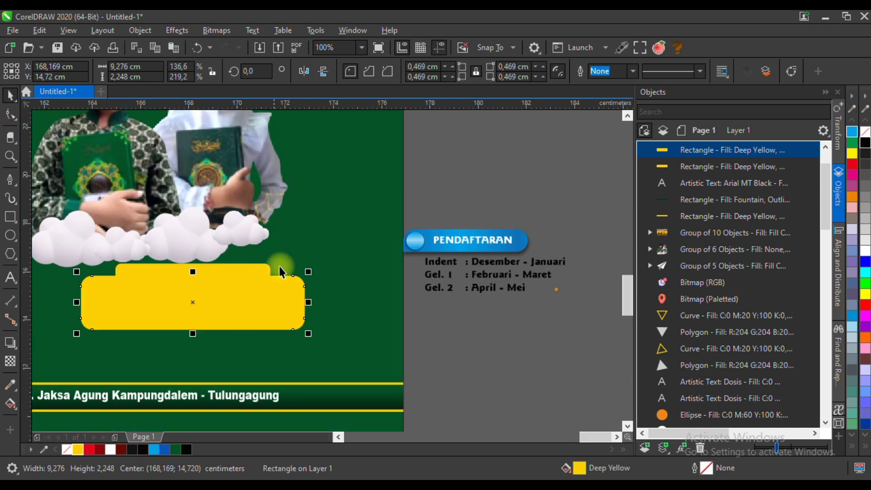
scroll(365, 313, down, 2)
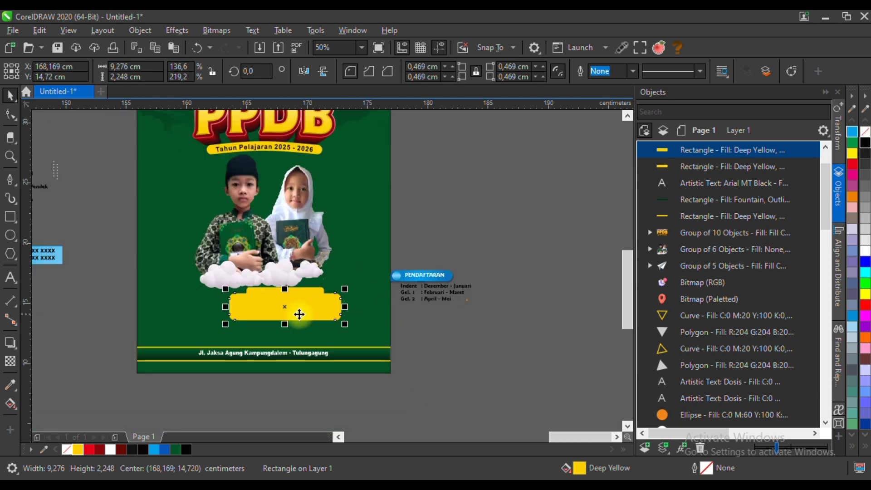
click(99, 449)
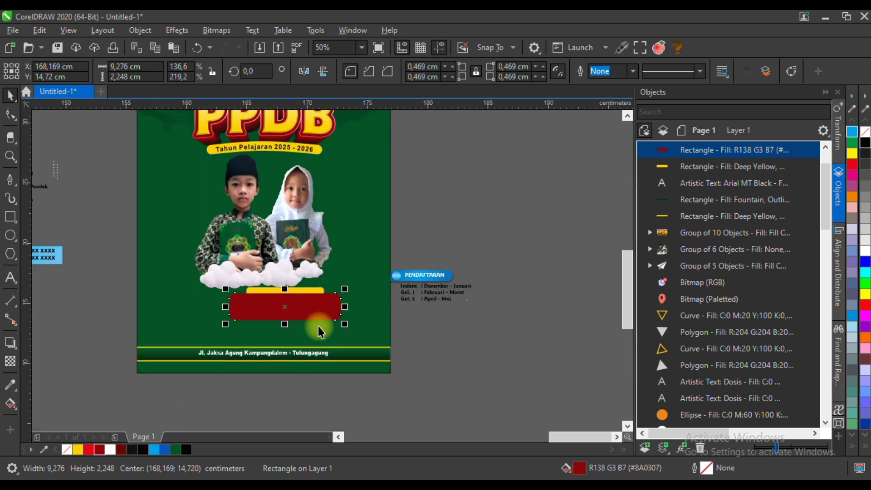
Bring the yellow bar in front of the red box, centre it on the box's top edge and narrow it to about 5.95 cm.
scroll(318, 320, up, 2)
click(273, 258)
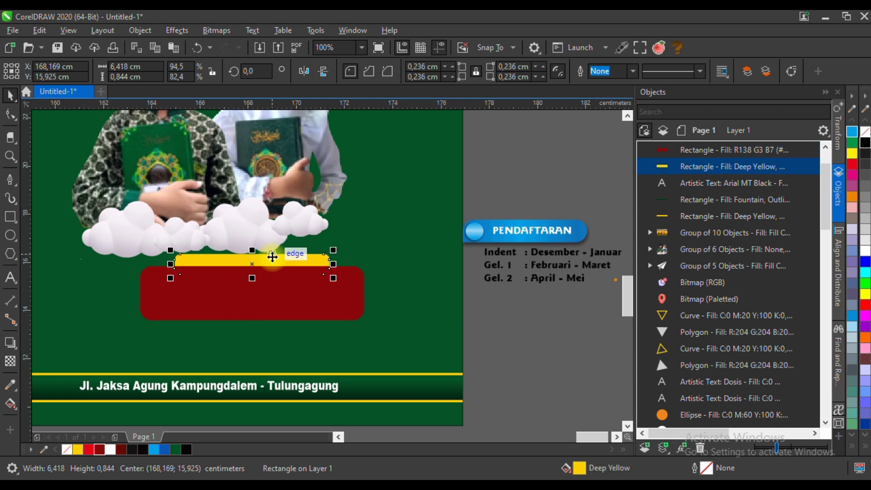
key(shift+Page_Up)
scroll(331, 265, up, 5)
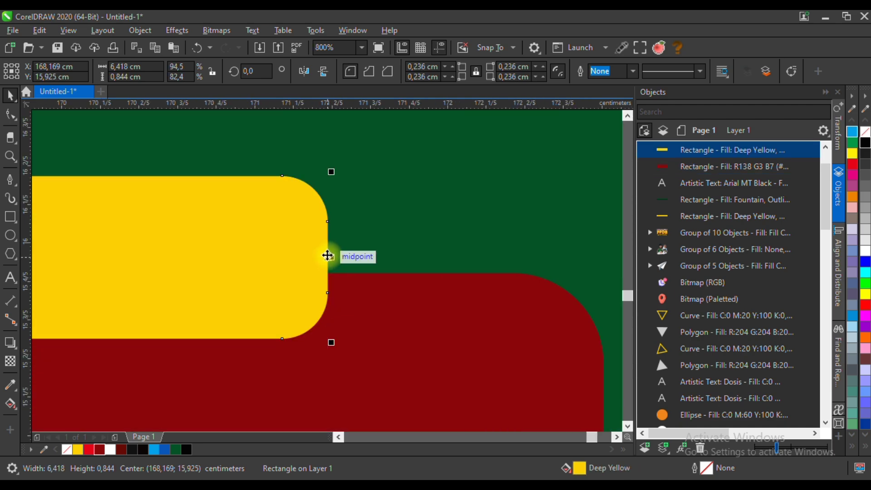
drag(328, 255, 327, 272)
scroll(327, 271, down, 3)
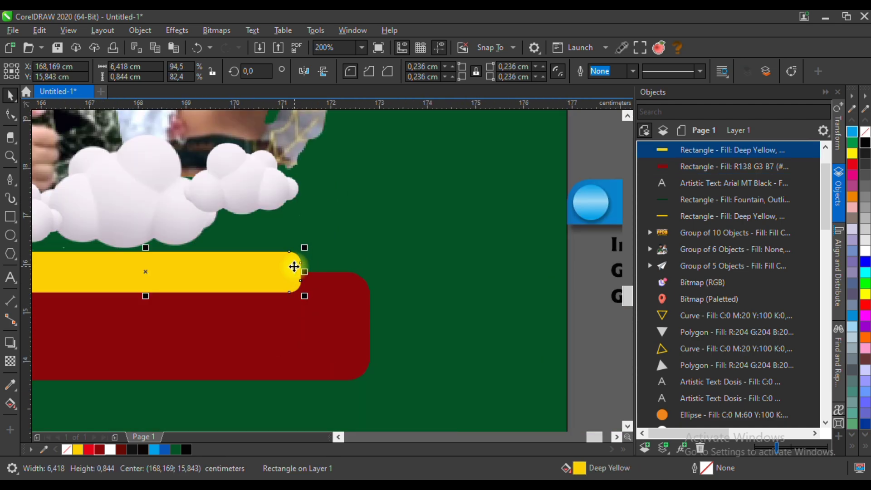
scroll(274, 293, down, 1)
drag(291, 272, 284, 273)
Move the PENDAFTARAN heading onto the yellow bar, centre it there and fill it black.
click(477, 247)
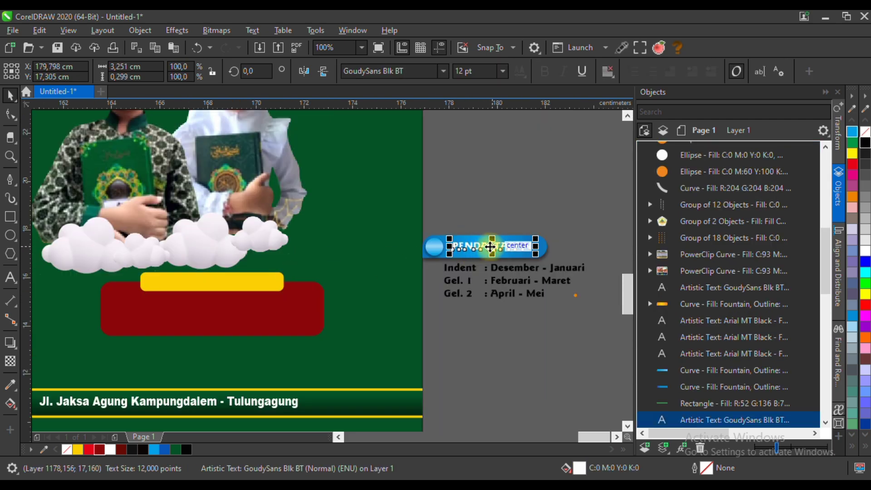
drag(491, 245, 198, 281)
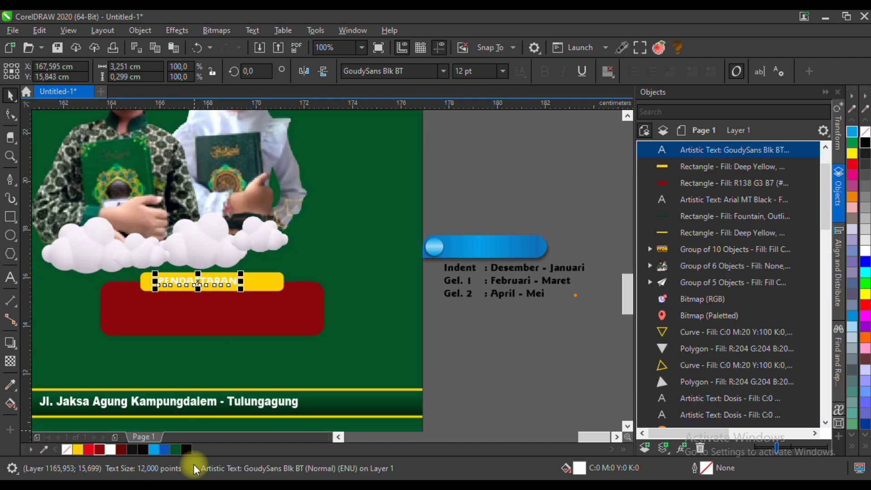
shift+click(274, 280)
key(c)
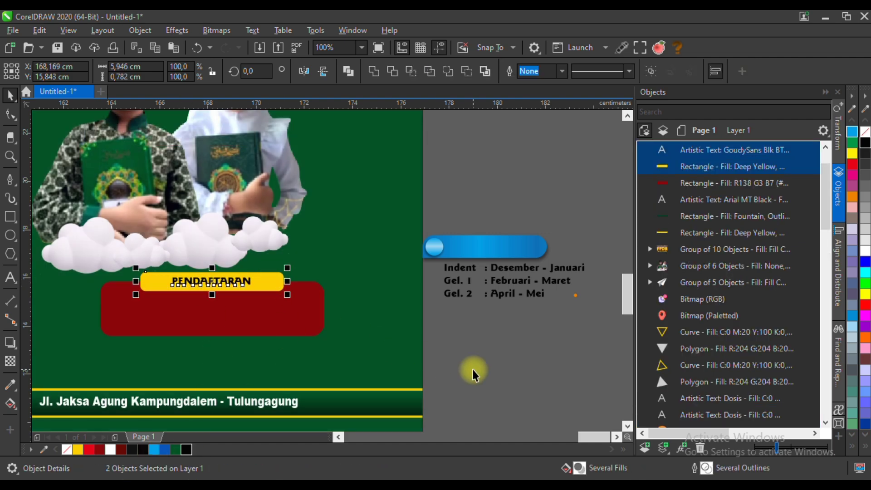
Move both columns of the registration schedule onto the red box and fill the text white.
click(513, 270)
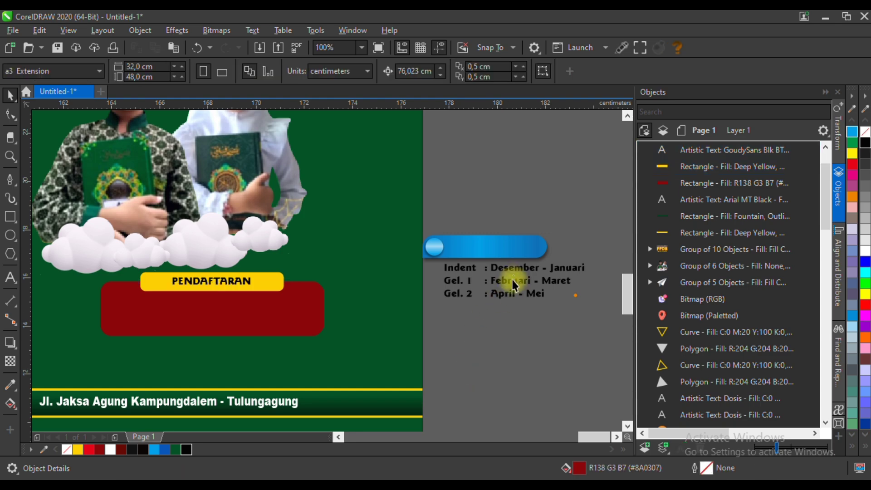
shift+click(463, 275)
drag(463, 275, 170, 303)
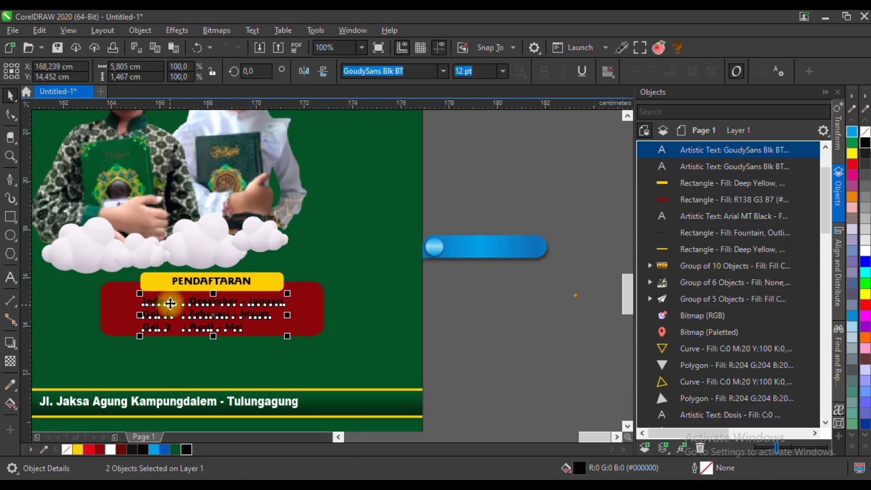
click(111, 449)
click(454, 318)
Change the case of both schedule text columns to uppercase.
click(313, 331)
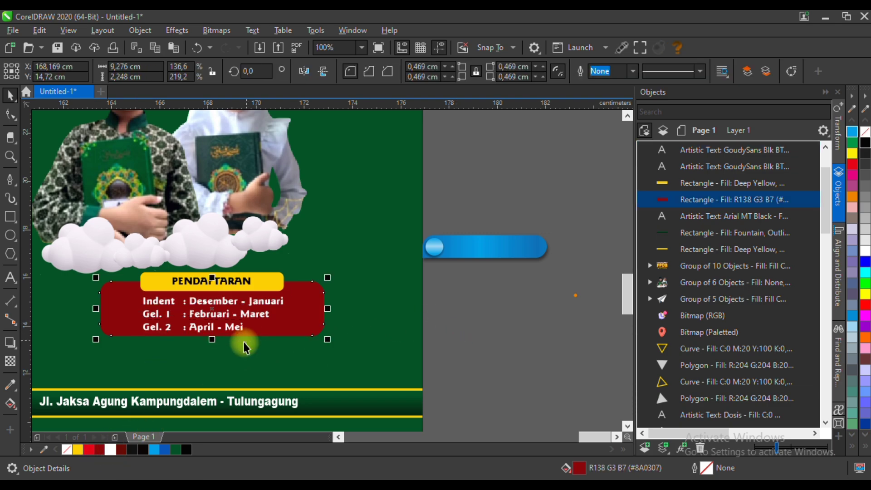
scroll(204, 343, up, 2)
click(151, 285)
shift+click(129, 263)
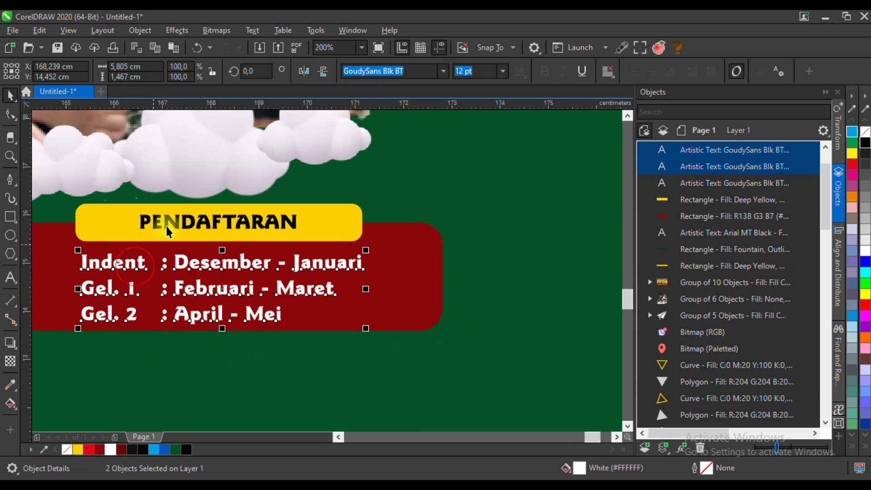
click(253, 30)
click(284, 297)
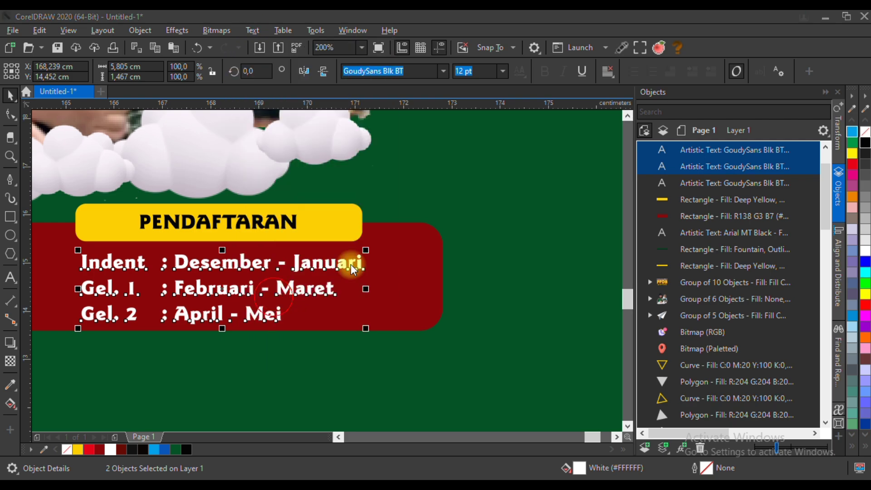
click(382, 235)
click(397, 287)
scroll(277, 302, down, 1)
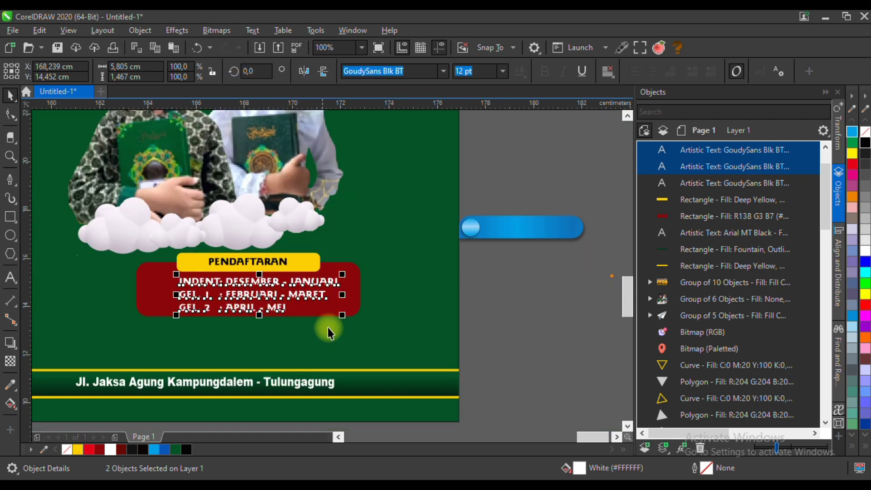
click(328, 328)
Shift the schedule's label column about 0.33 cm to the left and stretch the red box downward to about 2.56 cm high.
scroll(213, 307, up, 1)
drag(207, 261, 192, 262)
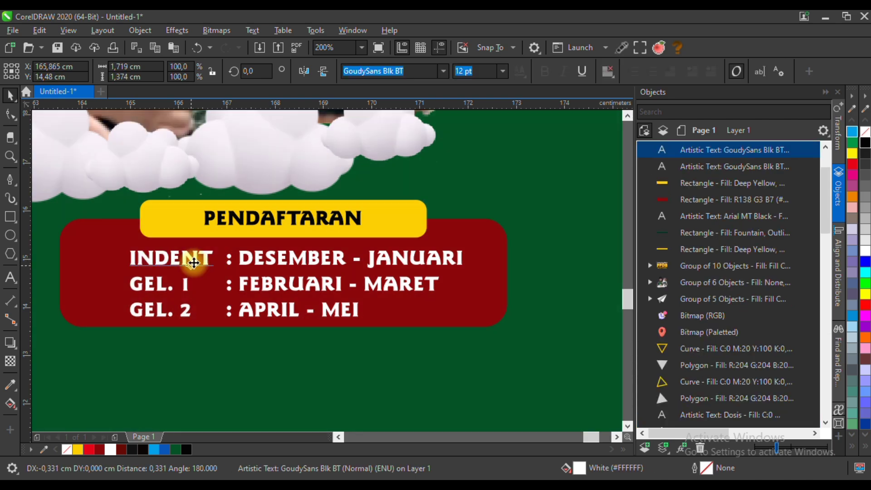
click(448, 304)
drag(286, 333, 285, 346)
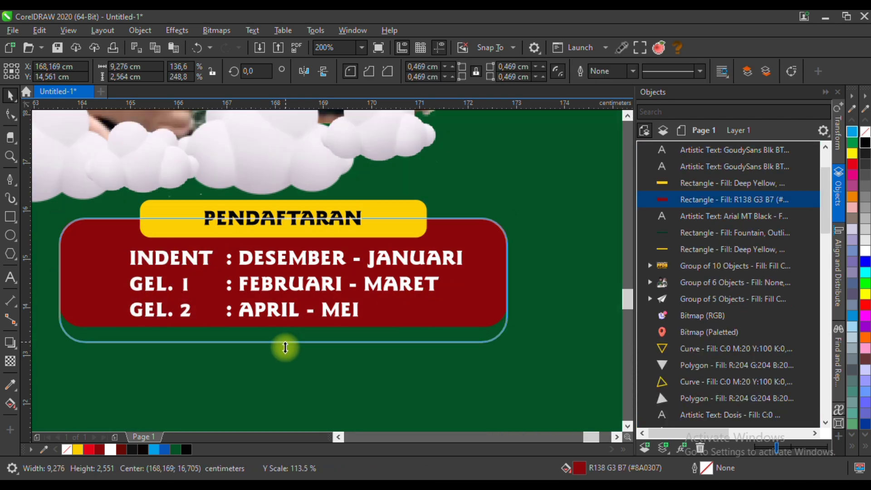
Enlarge the schedule text to about 7.9 cm wide, group it and centre it on the red box below the heading bar.
click(189, 307)
drag(127, 323, 102, 325)
key(ctrl+g)
shift+click(430, 319)
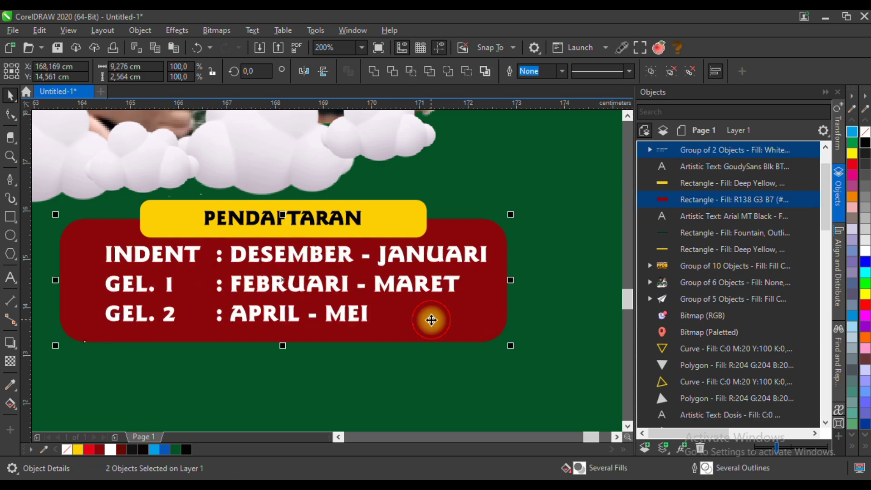
scroll(431, 319, down, 1)
scroll(372, 299, up, 1)
drag(370, 297, 369, 301)
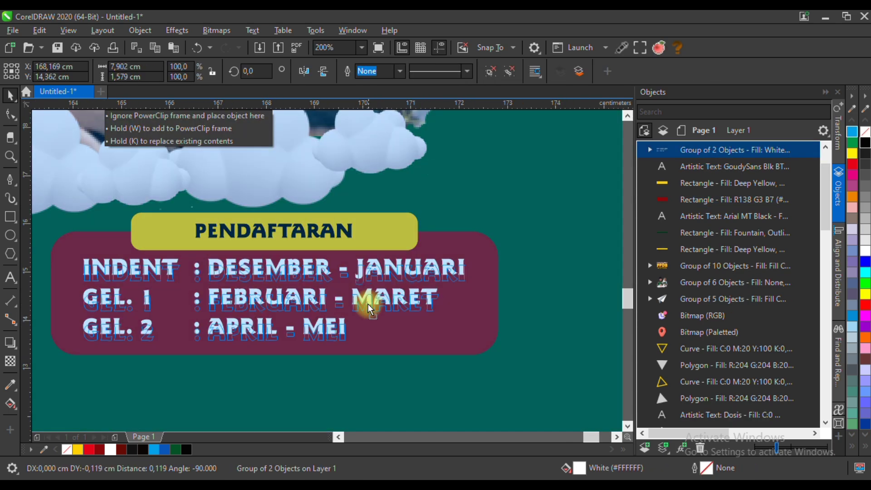
scroll(293, 286, up, 1)
drag(294, 264, 294, 258)
Narrow the yellow heading bar symmetrically and move the complete registration box to the middle of the poster, just under the clouds.
scroll(324, 271, down, 1)
click(395, 232)
drag(435, 224, 415, 224)
scroll(286, 267, down, 2)
drag(457, 295, 197, 241)
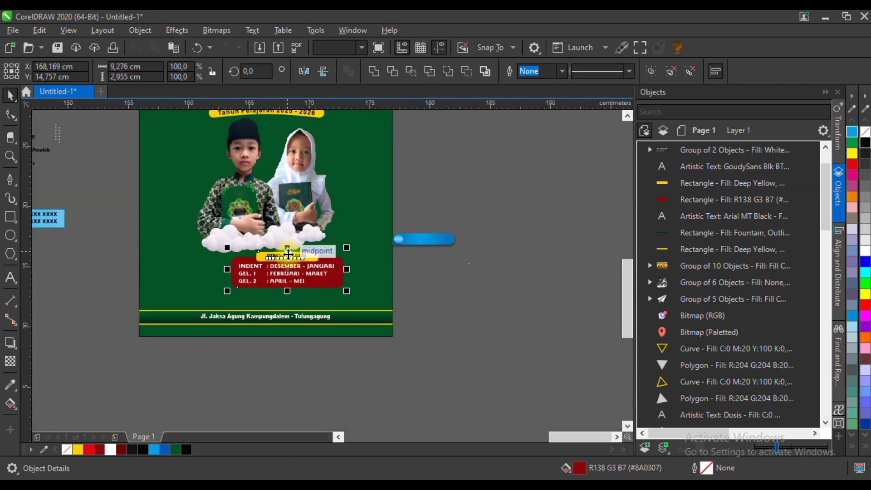
drag(331, 278, 308, 273)
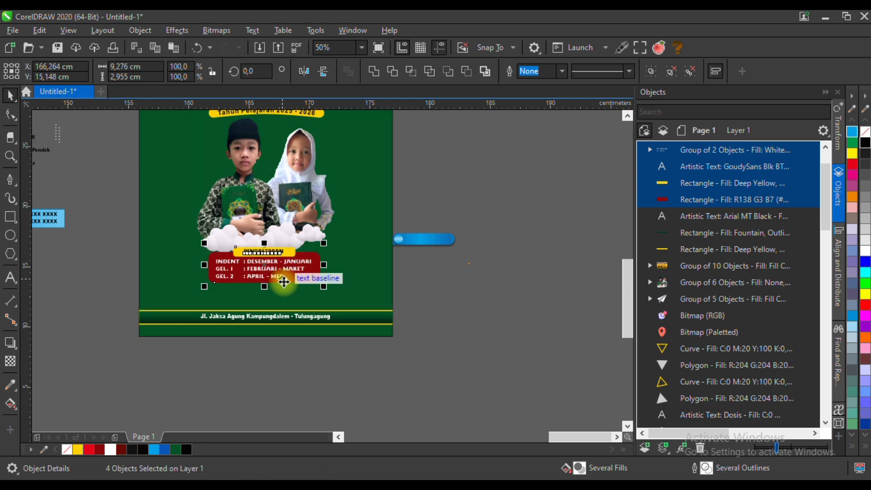
scroll(354, 271, down, 1)
scroll(304, 286, up, 1)
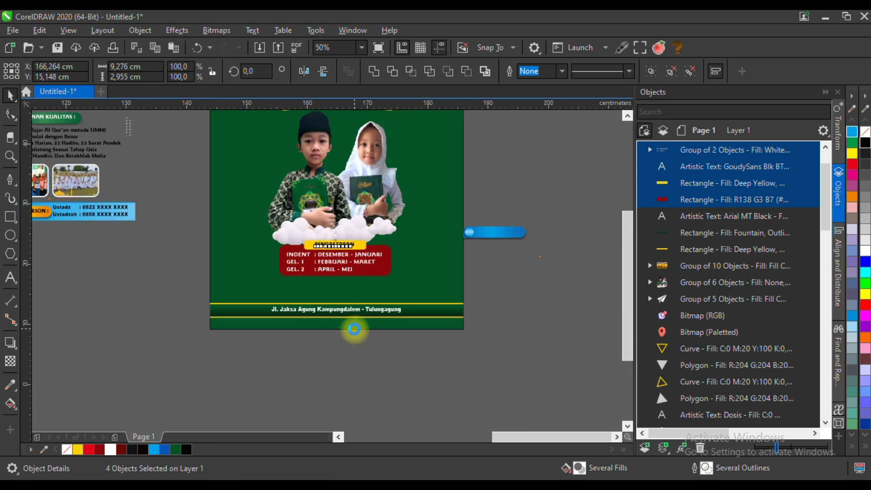
scroll(356, 330, down, 1)
click(356, 331)
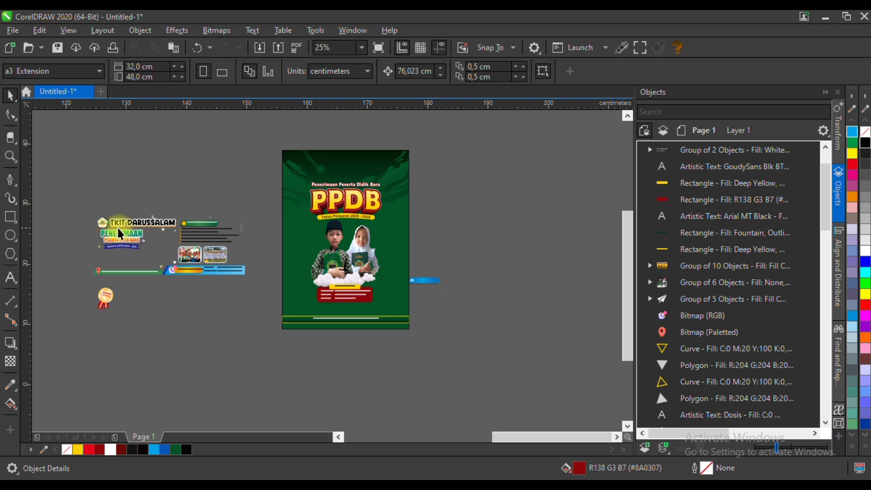
scroll(120, 234, up, 1)
click(129, 224)
scroll(129, 224, down, 1)
drag(129, 225, 344, 163)
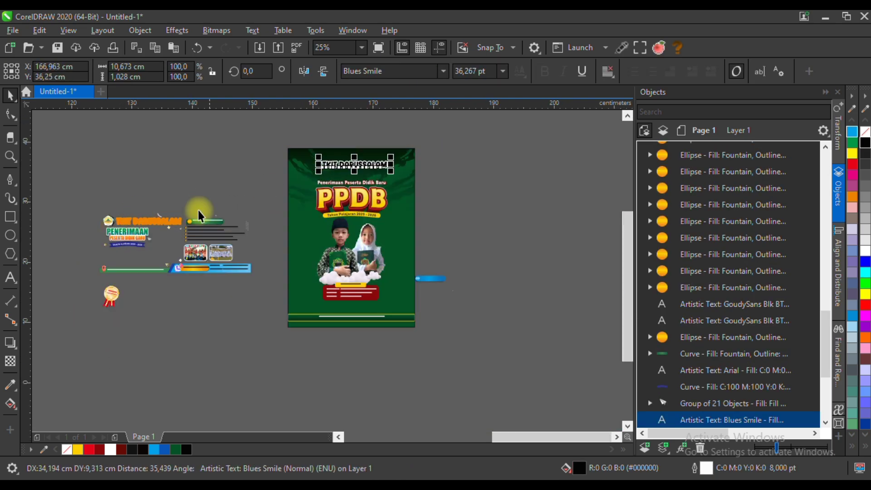
key(ctrl+z)
Move the school logo together with the TKIT DARUSSALAM name from the reference banner to the top of the poster.
scroll(116, 221, up, 2)
shift+click(94, 231)
scroll(93, 239, down, 2)
drag(106, 234, 308, 173)
scroll(309, 170, up, 2)
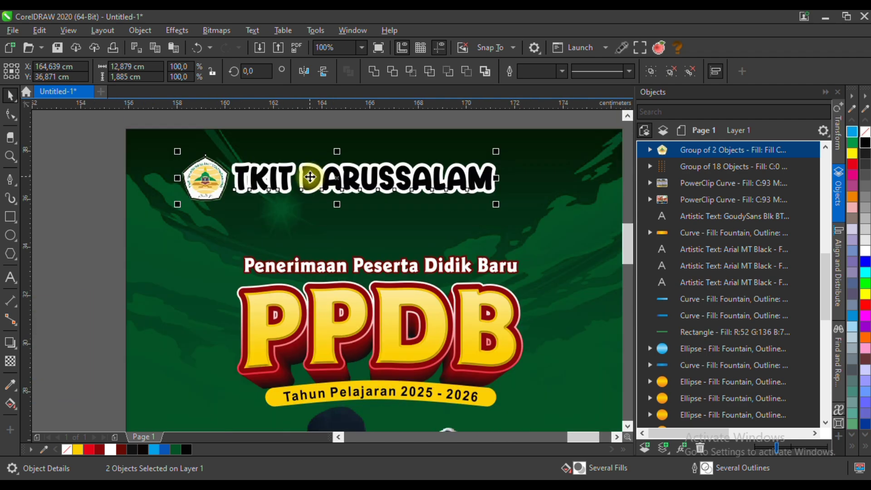
scroll(313, 164, down, 1)
click(326, 146)
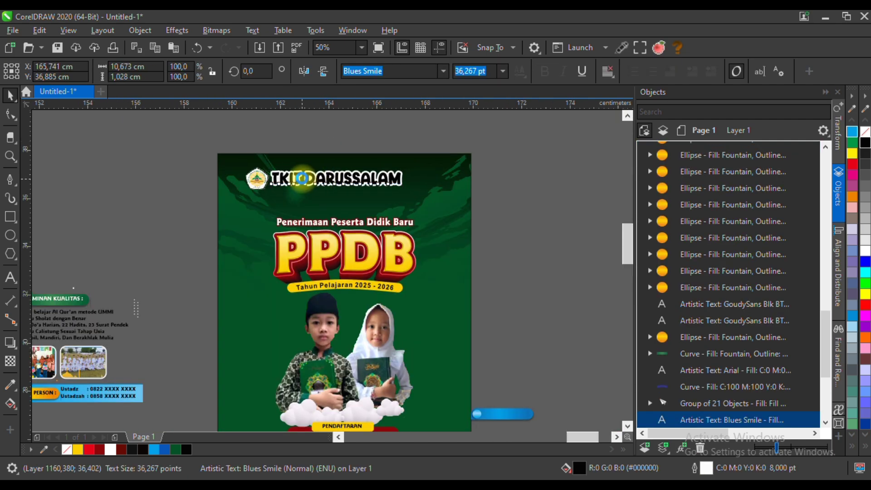
Break the school name into two lines, TKIT and DARUSSALAM, and give it a white fill with a dark red outline.
scroll(318, 181, up, 1)
double_click(311, 184)
key(Return)
key(Delete)
click(10, 95)
click(111, 449)
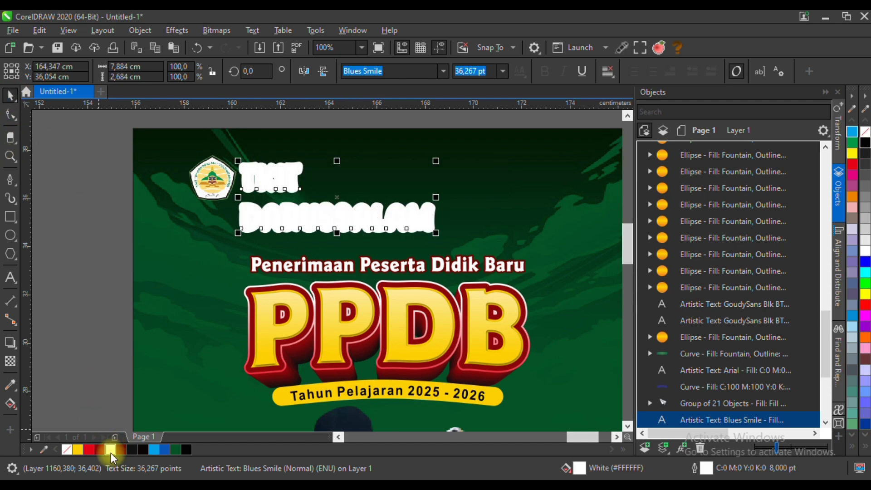
right_click(101, 449)
click(113, 361)
scroll(439, 199, down, 3)
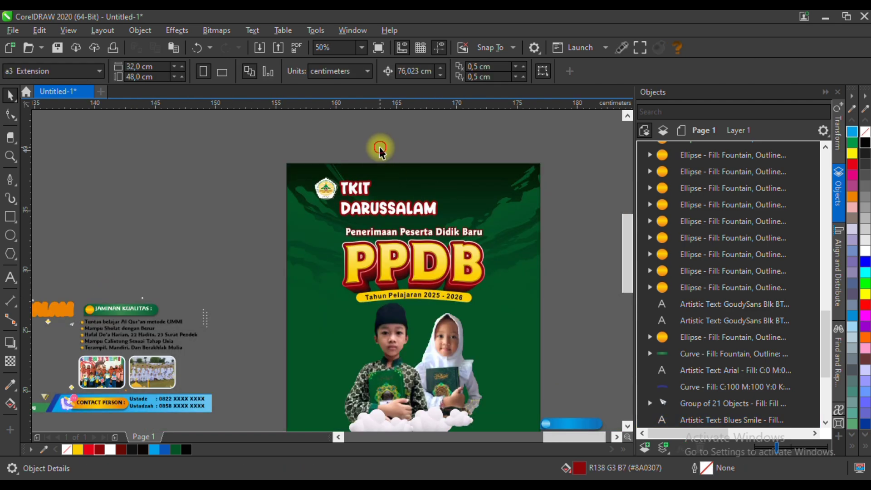
Enlarge the school logo to suit the two-line name and move both into the poster's top-left corner.
scroll(380, 147, up, 3)
drag(298, 188, 280, 208)
drag(310, 233, 325, 243)
click(353, 191)
shift+click(285, 207)
drag(285, 203, 276, 190)
scroll(276, 189, down, 2)
click(334, 150)
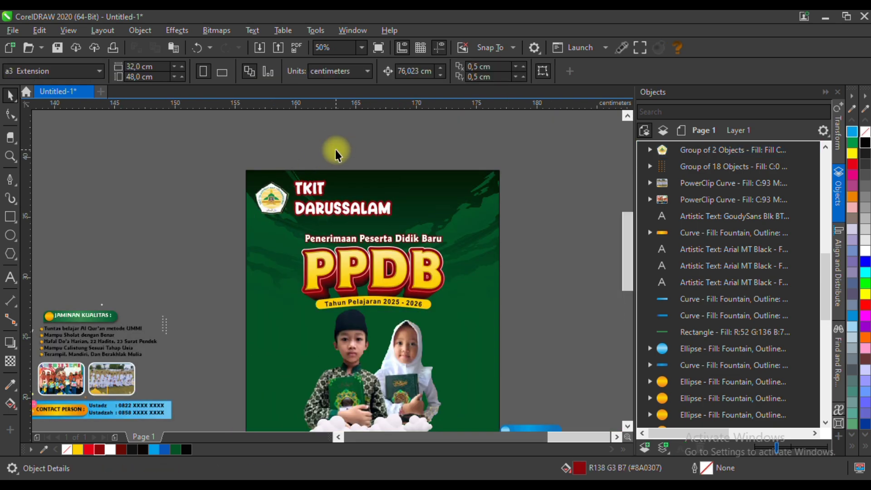
scroll(353, 174, down, 2)
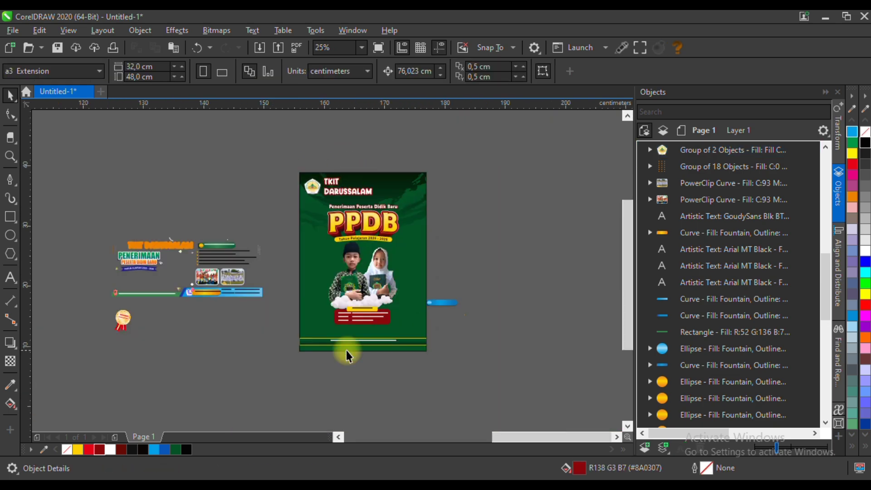
Move the white address line from the footer band to just below the school name and shrink it to about 9.9 cm wide.
scroll(312, 345, up, 2)
click(377, 343)
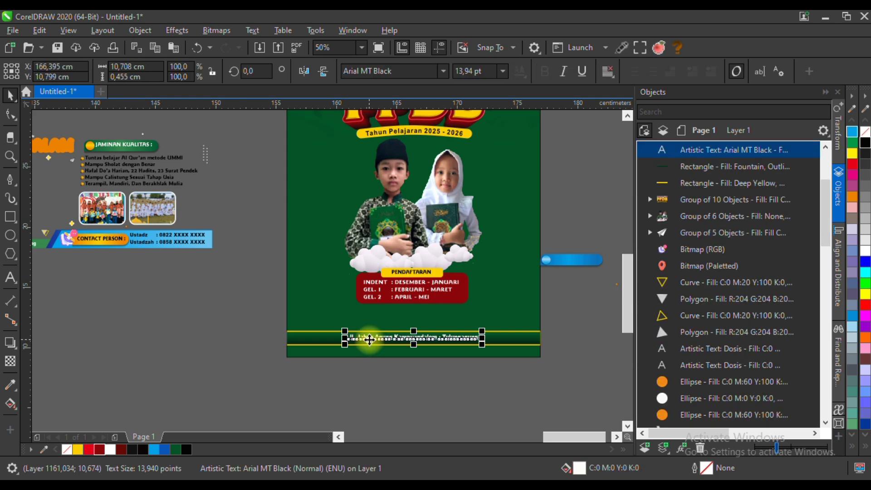
scroll(370, 339, down, 2)
drag(370, 340, 365, 197)
scroll(420, 202, up, 4)
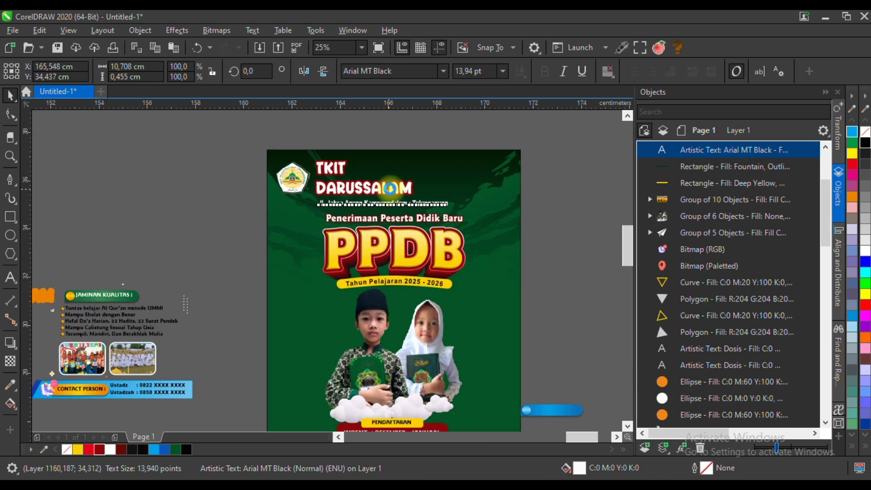
drag(511, 230, 490, 228)
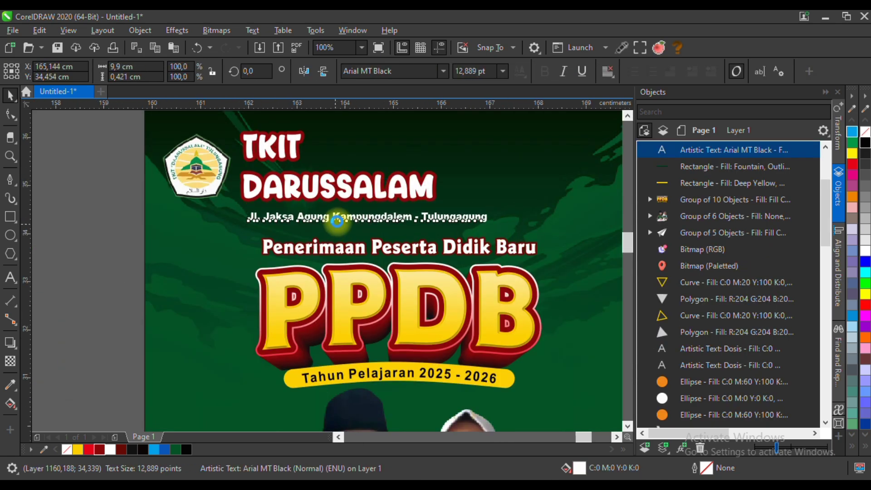
scroll(335, 222, up, 1)
drag(347, 211, 337, 205)
scroll(312, 220, down, 6)
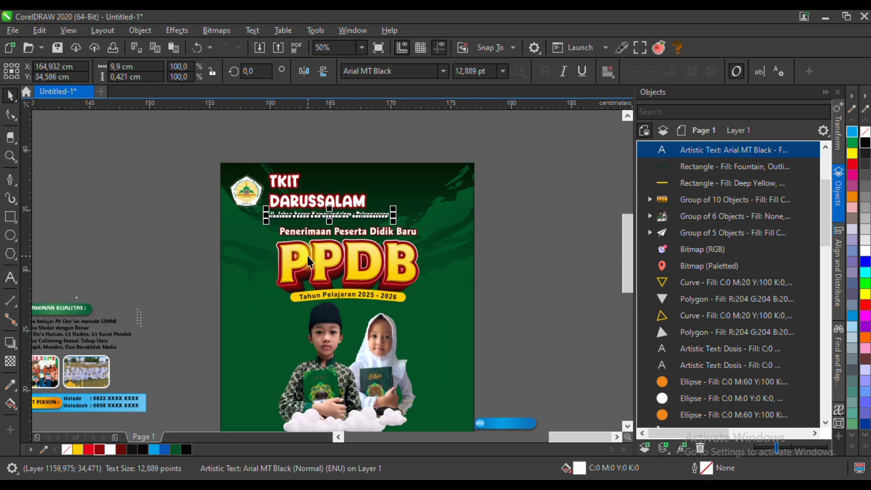
Place the red location pin icon in front of the address line and shrink it to about 0.65 by 0.87 cm.
scroll(197, 298, up, 2)
scroll(198, 298, up, 1)
click(177, 275)
scroll(177, 275, down, 3)
drag(177, 275, 353, 207)
scroll(381, 181, up, 3)
scroll(380, 167, up, 1)
drag(363, 166, 345, 183)
mouse_move(316, 250)
mouse_down()
mouse_move(346, 259)
mouse_move(316, 254)
mouse_up()
scroll(295, 262, down, 5)
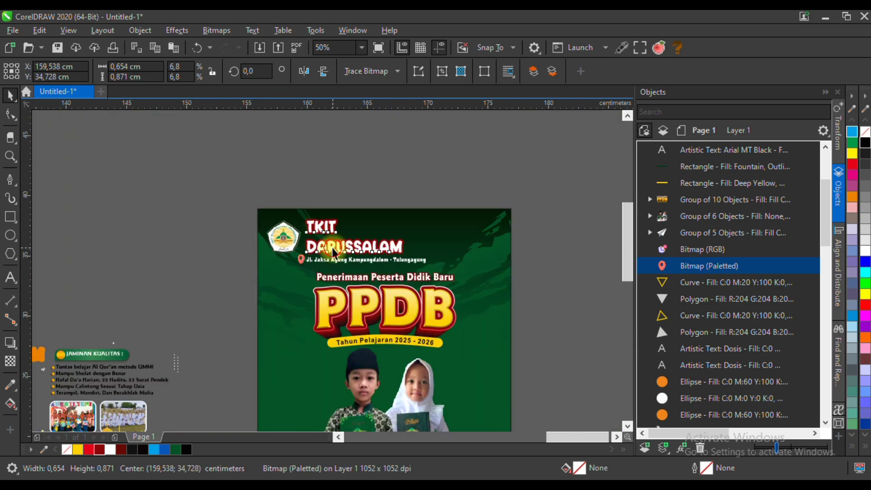
Tighten the line spacing between TKIT and DARUSSALAM, and shift the school name slightly closer to the logo.
click(333, 252)
scroll(335, 250, up, 2)
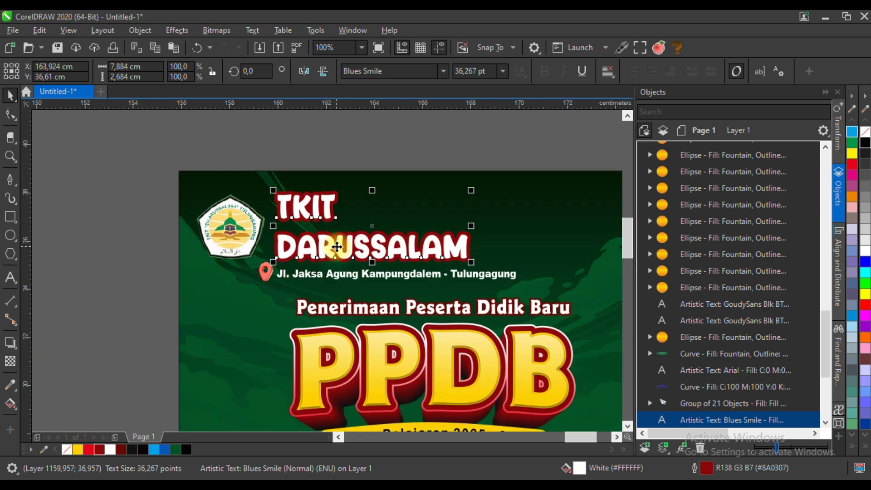
click(10, 114)
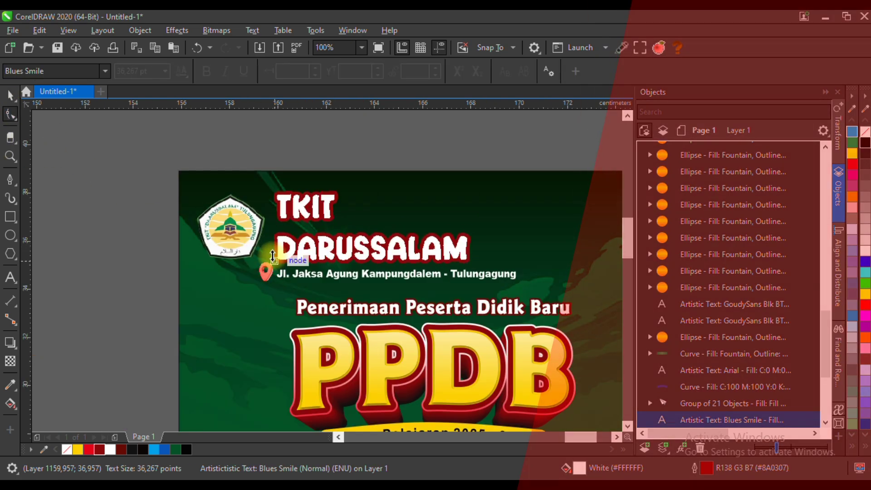
drag(272, 266, 270, 251)
click(10, 96)
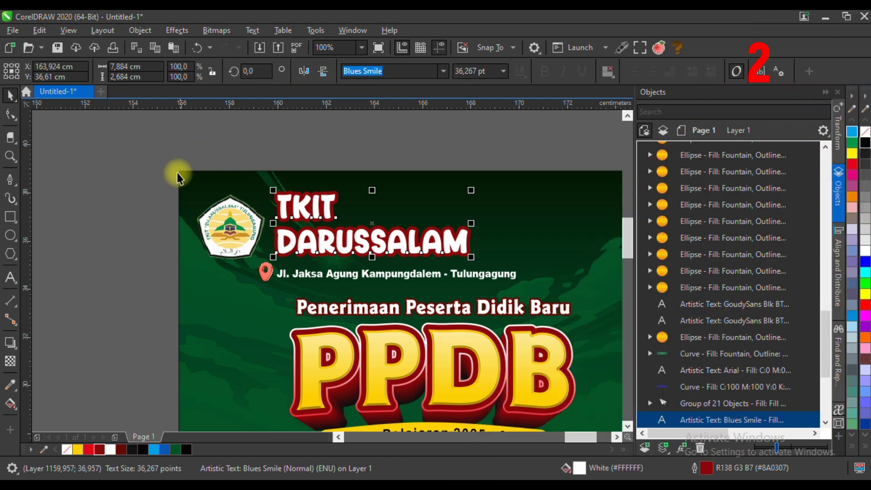
scroll(165, 193, down, 2)
scroll(234, 214, up, 4)
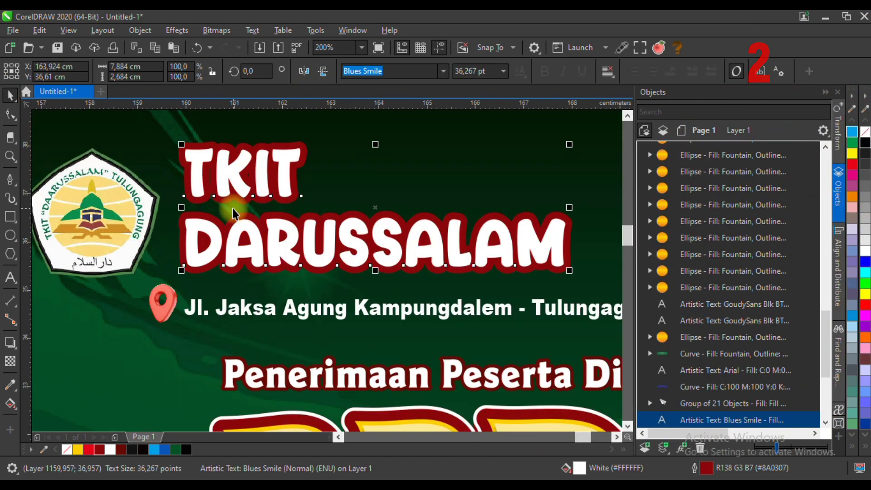
click(8, 118)
drag(180, 270, 174, 260)
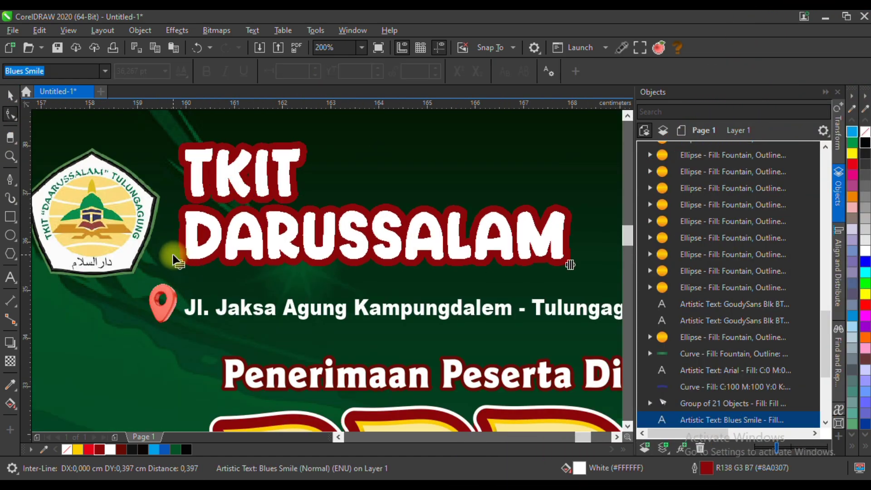
click(10, 96)
click(348, 211)
drag(246, 177, 239, 185)
scroll(277, 268, down, 2)
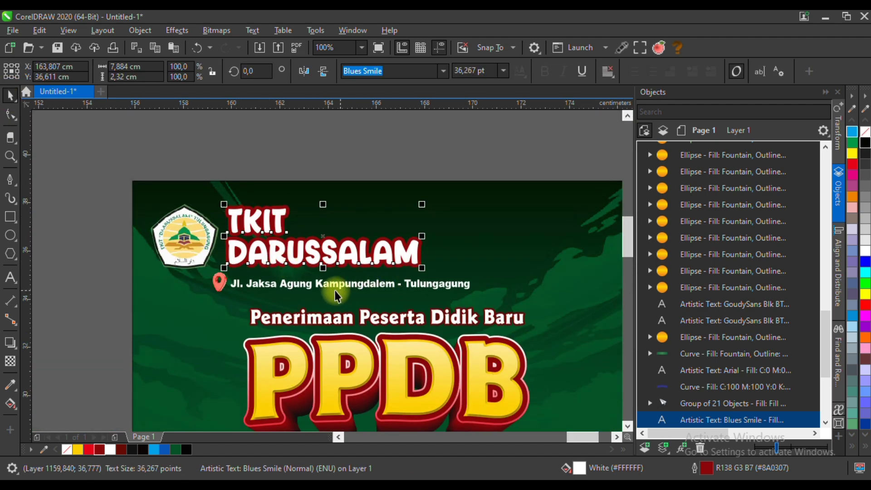
Move the address line straight up by about 0.27 cm, closer to the school name.
scroll(240, 300, up, 2)
click(237, 275)
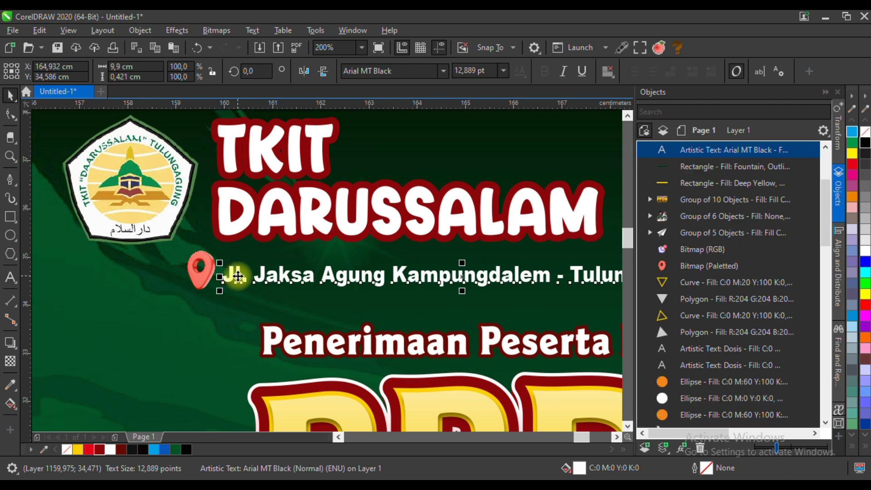
drag(238, 276, 238, 264)
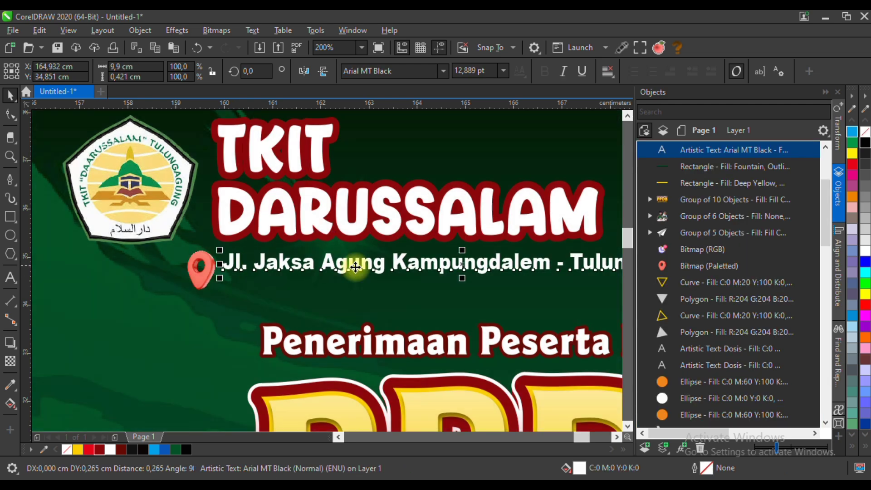
Break the address into two lines before the city name and remove the dash and extra spaces.
scroll(386, 288, down, 1)
scroll(474, 286, up, 2)
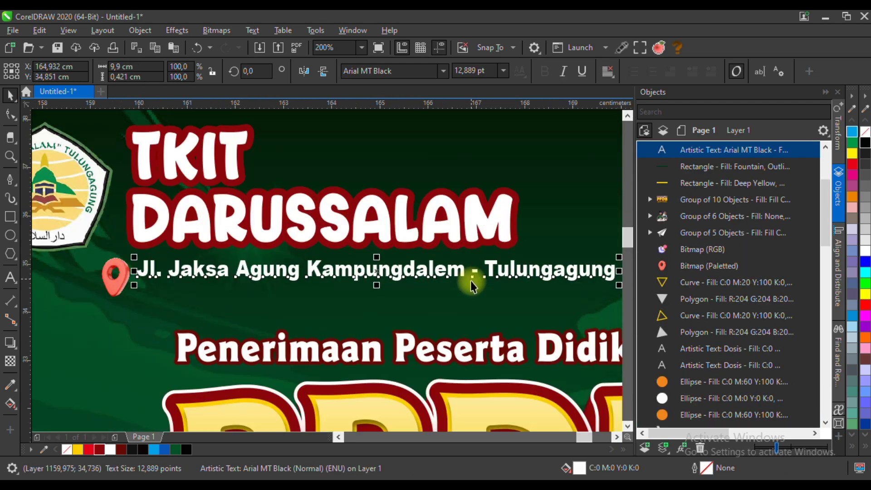
double_click(469, 278)
key(Return)
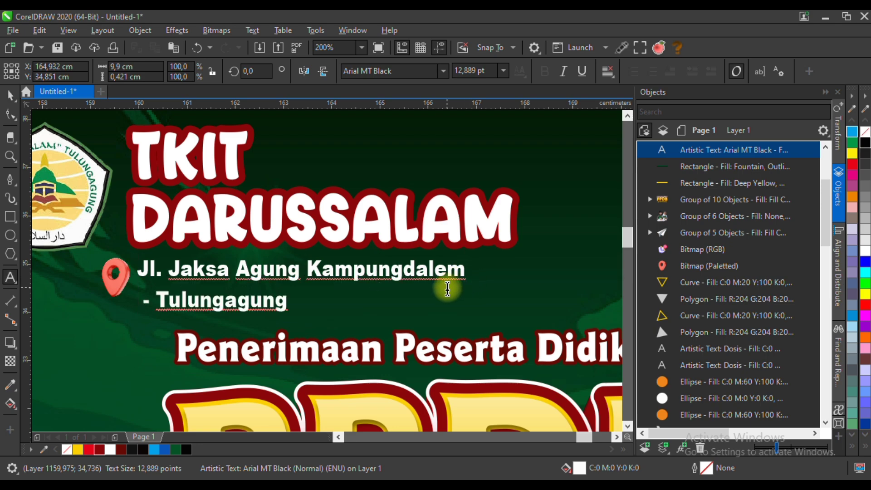
key(Delete)
key(Delete)
key(Delete)
click(10, 96)
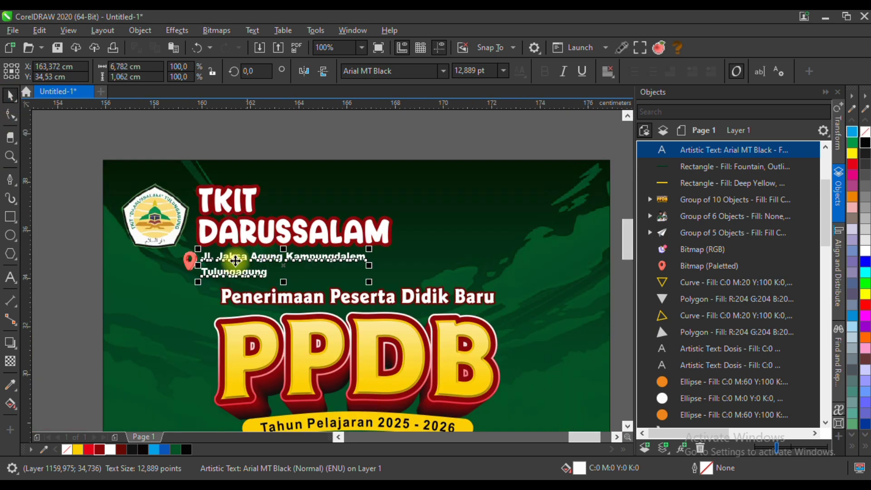
Adjust the position of the location pin beside the two-line address.
scroll(191, 257, down, 2)
scroll(192, 257, up, 2)
drag(192, 255, 219, 254)
scroll(194, 265, up, 2)
scroll(219, 254, down, 4)
click(298, 166)
Move the gold GRATIS medal from the pasteboard to the poster's top-right corner.
scroll(359, 208, down, 1)
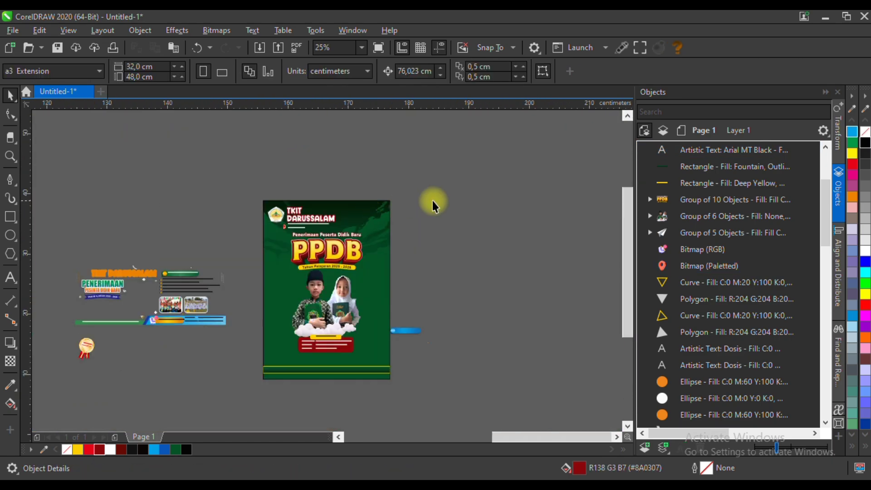
scroll(65, 354, up, 1)
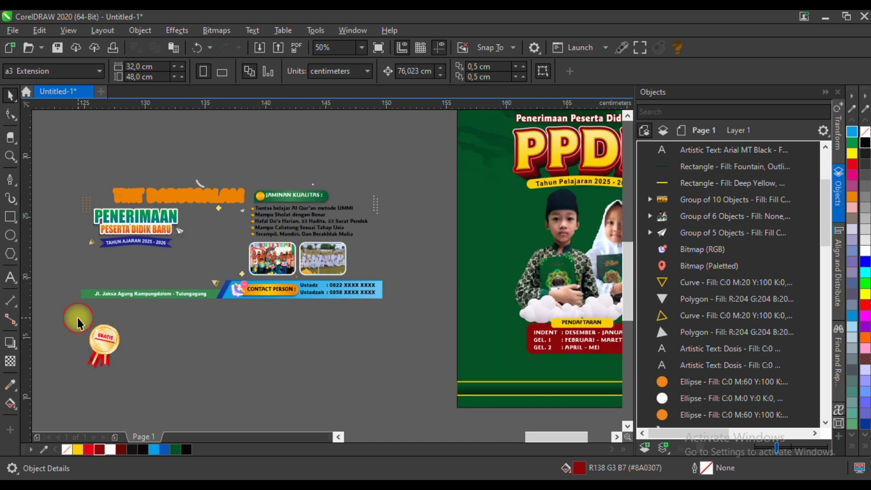
scroll(104, 355, down, 1)
drag(102, 350, 389, 230)
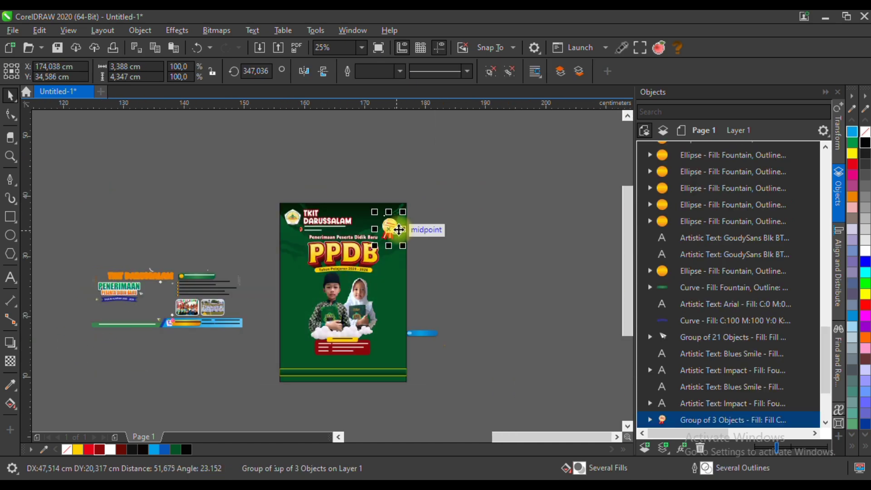
Replace the medal text GRATIS with AKREDITASI and TAS SEKOLAH with A.
scroll(389, 230, up, 2)
ctrl+click(386, 218)
scroll(370, 214, up, 1)
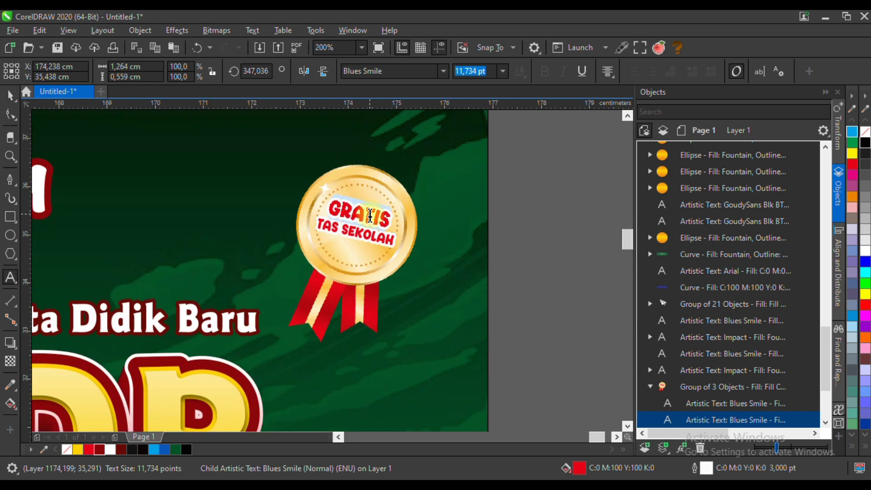
text(AKREDITASI)
click(368, 212)
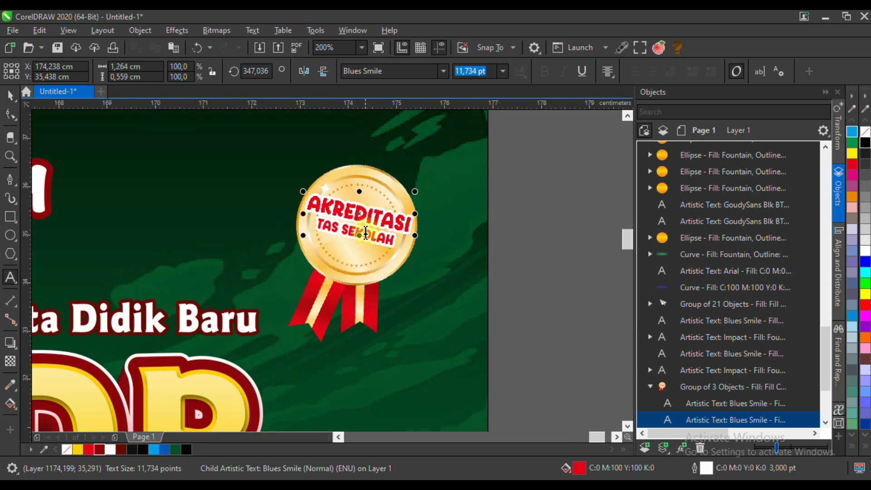
click(383, 241)
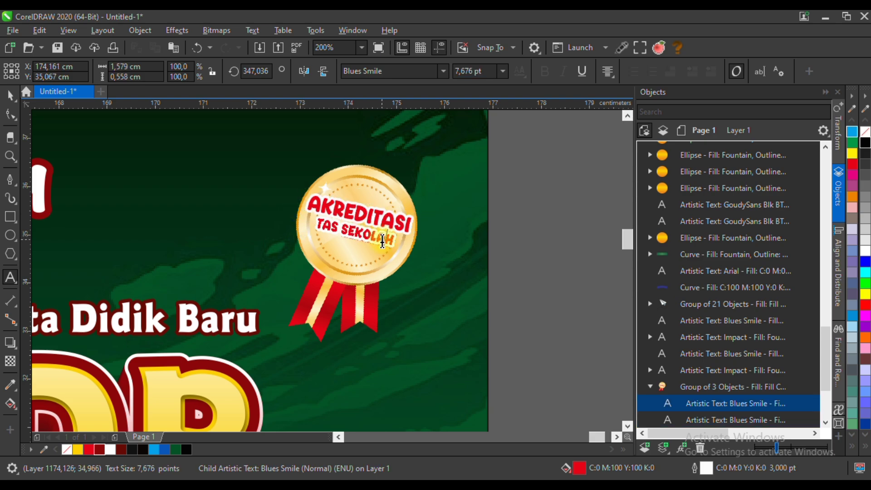
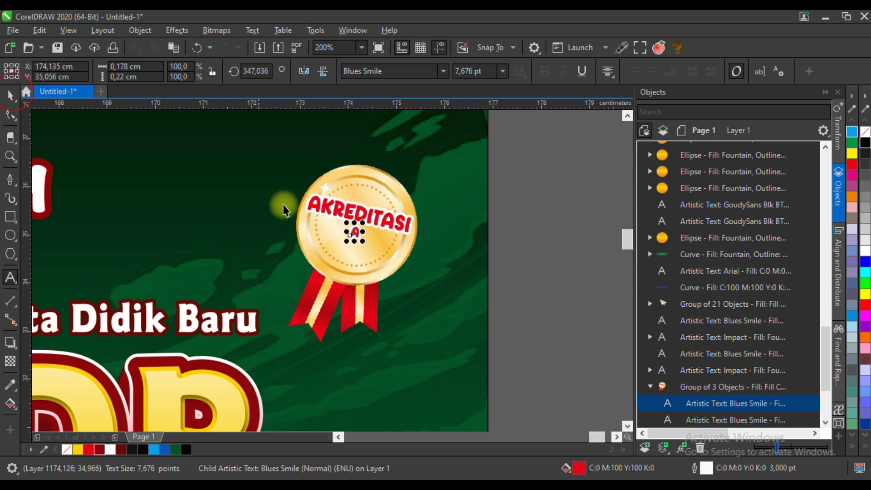
Enlarge the medal's letter A to about 1.06 by 1.31 cm and ungroup the medal from its texts.
drag(373, 247, 389, 266)
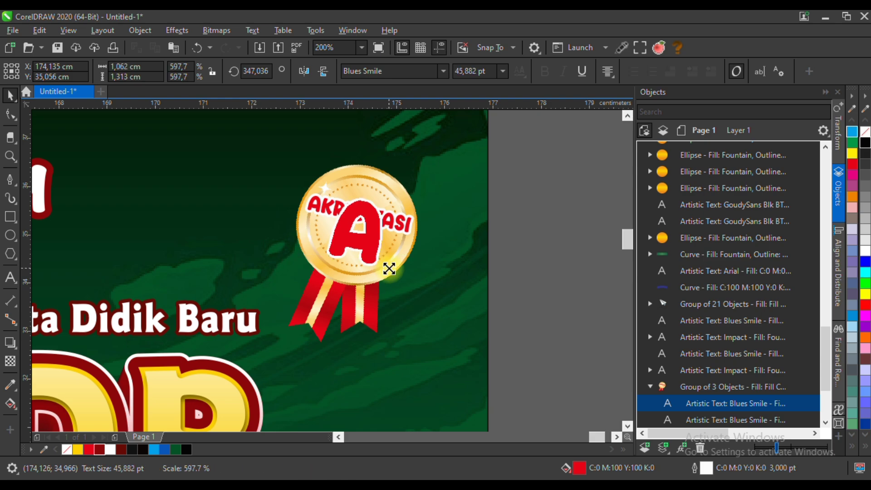
click(392, 217)
key(ctrl+u)
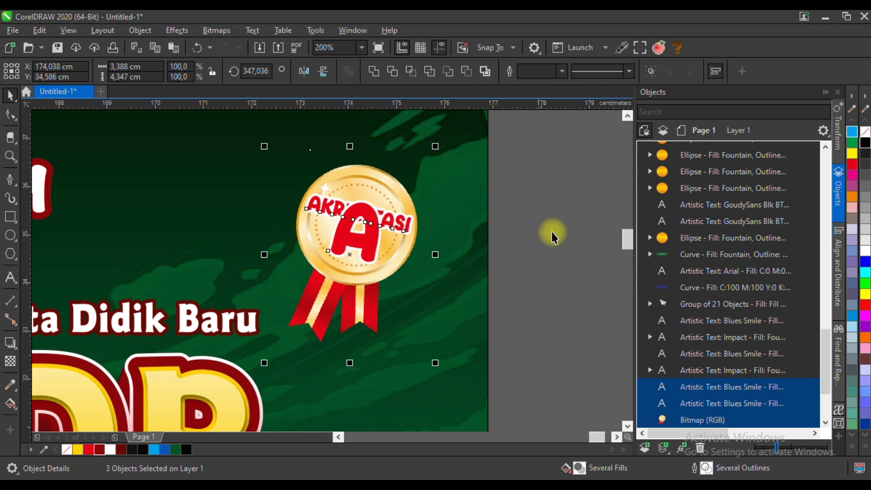
click(565, 225)
Draw a circle about 1.55 cm in diameter centered on the medal, with no fill and a black hairline outline.
click(10, 235)
drag(323, 190, 397, 264)
key(space)
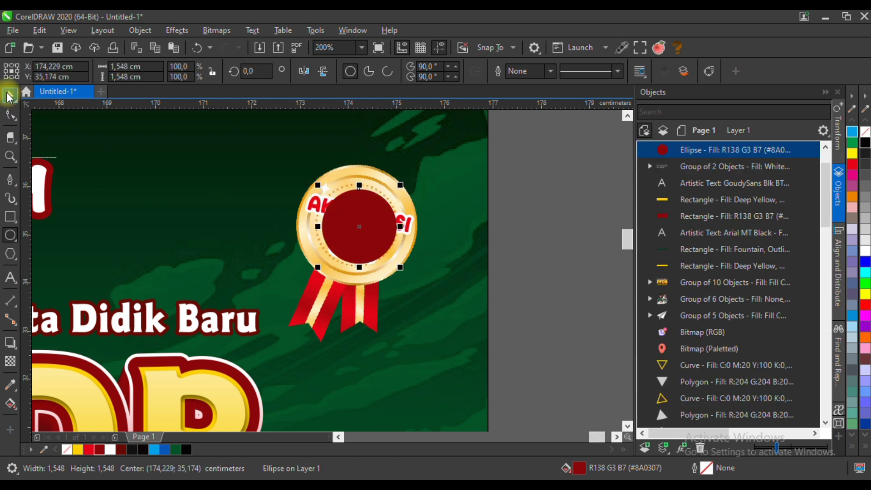
right_click(144, 450)
click(67, 449)
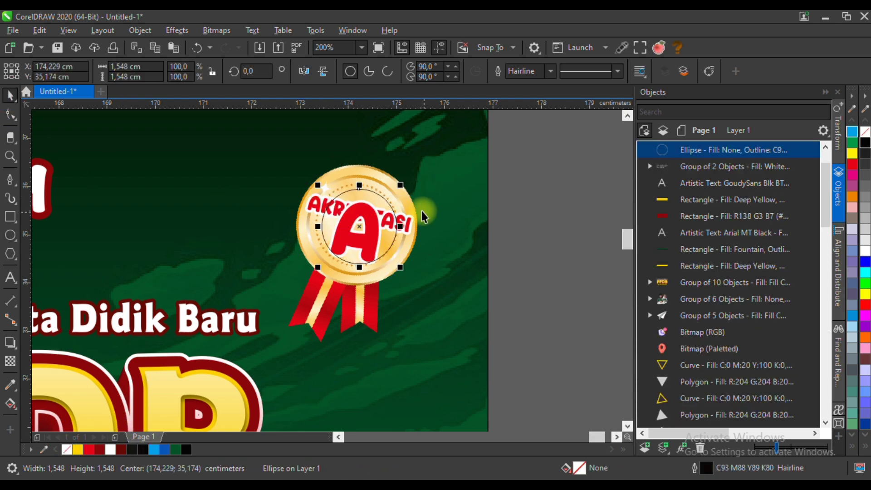
scroll(384, 220, up, 1)
drag(358, 175, 355, 180)
scroll(354, 173, up, 1)
scroll(383, 191, down, 1)
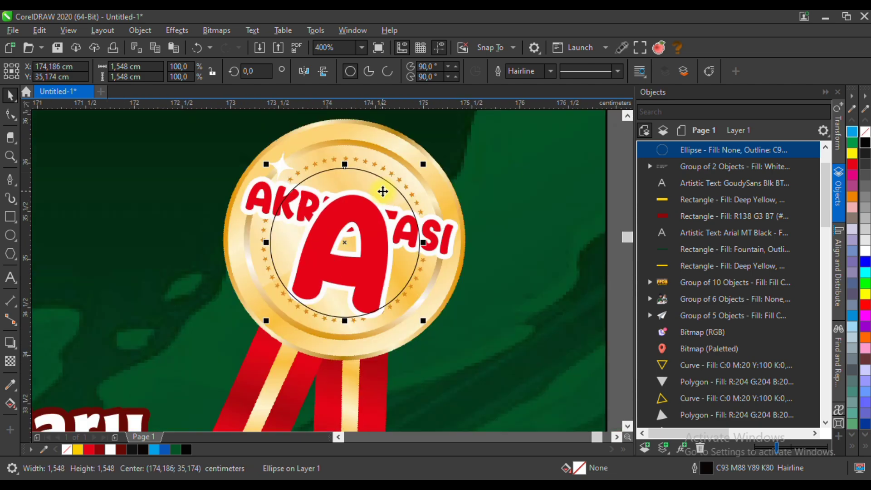
Try the Bodoni Bd BT font on the medal's AKREDITASI text.
click(447, 239)
click(363, 70)
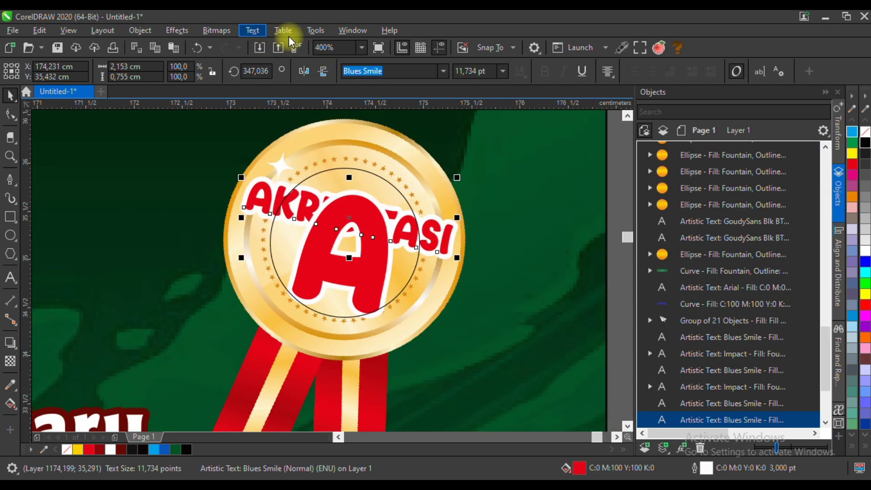
click(446, 71)
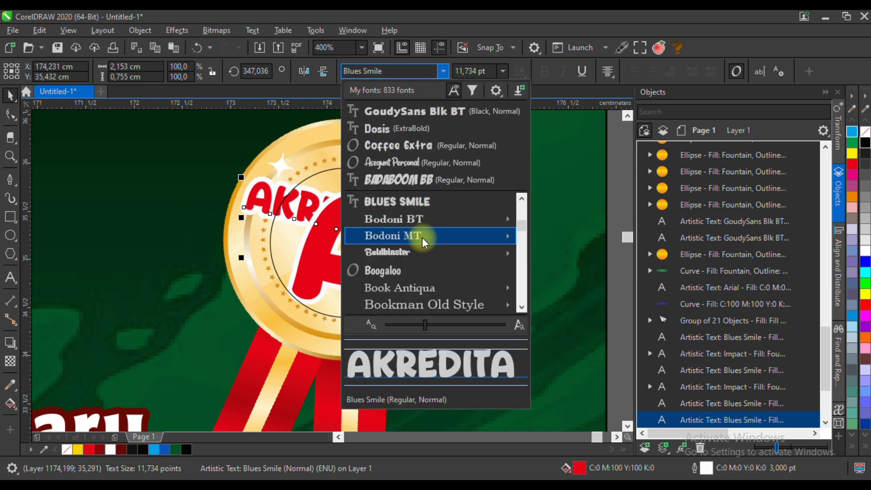
mouse_move(418, 219)
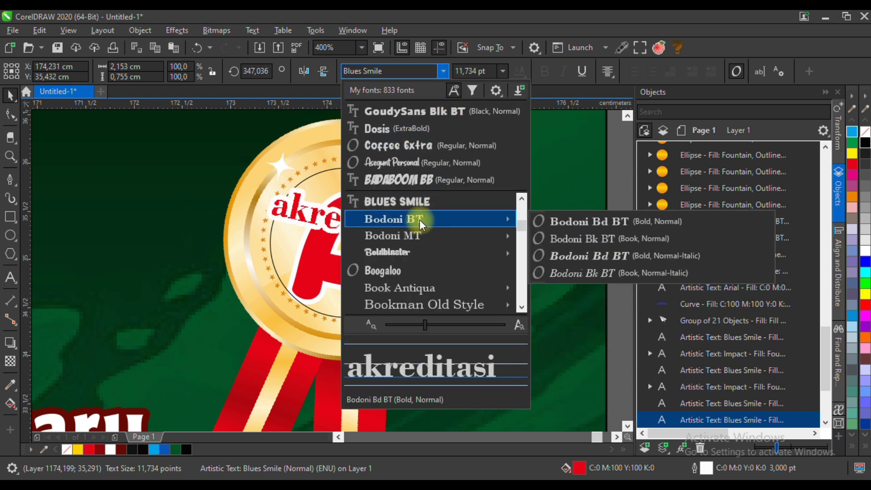
click(420, 220)
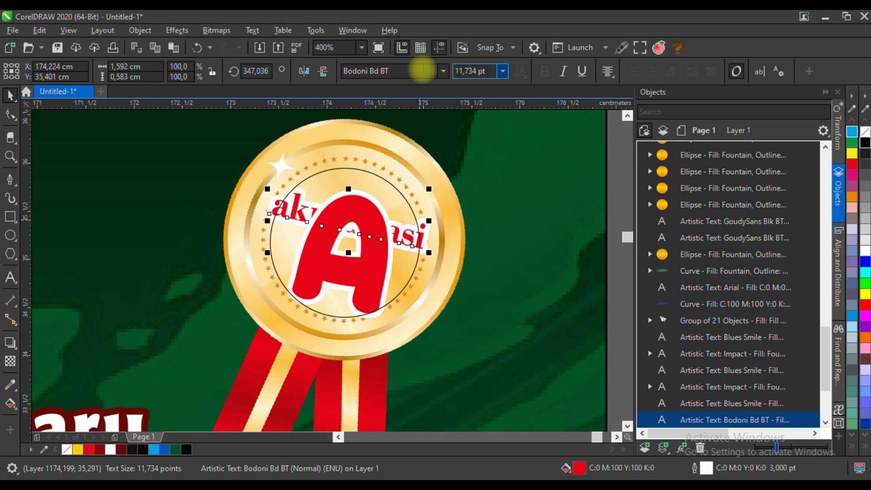
Convert the medal's accreditation text to uppercase and set its font to Cambria.
click(252, 30)
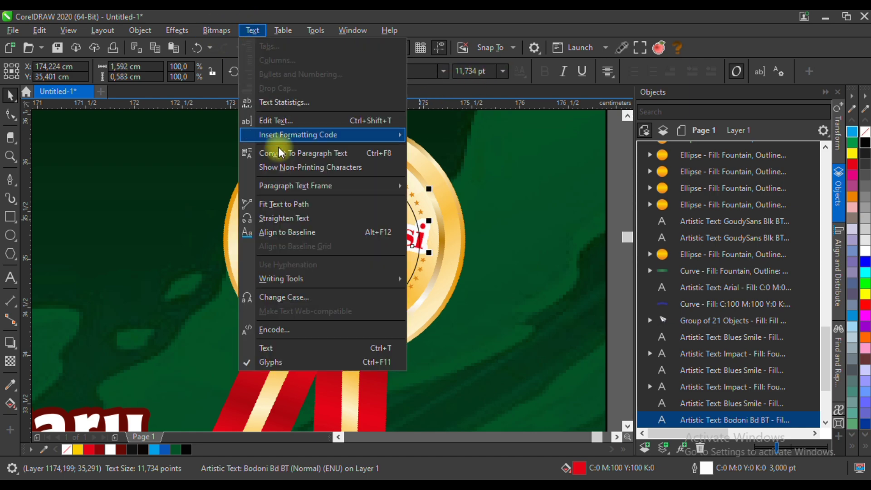
click(282, 296)
click(413, 288)
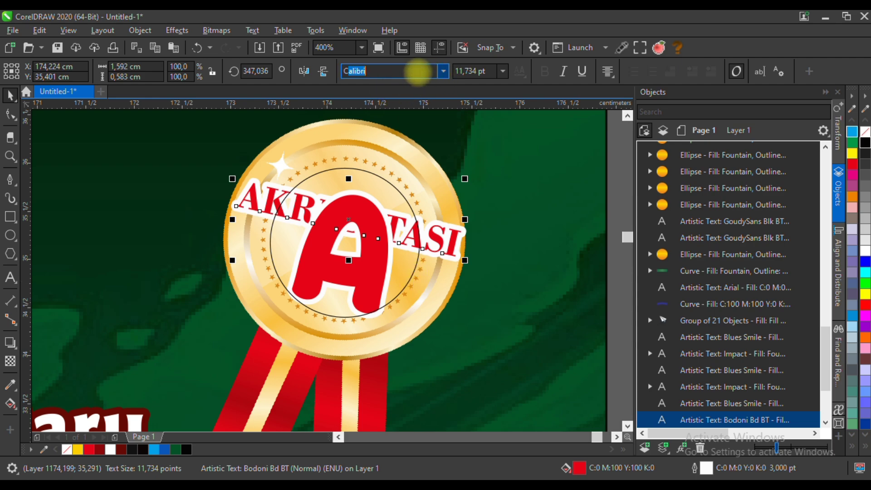
text(Cam)
key(Return)
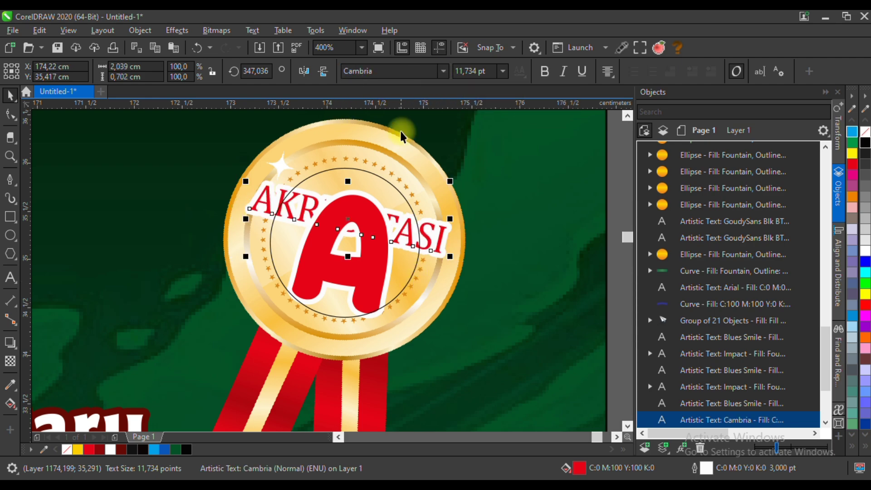
Make the medal's AKREDITASI text bold and fit it along the top of the circle around the letter A.
click(545, 71)
click(253, 30)
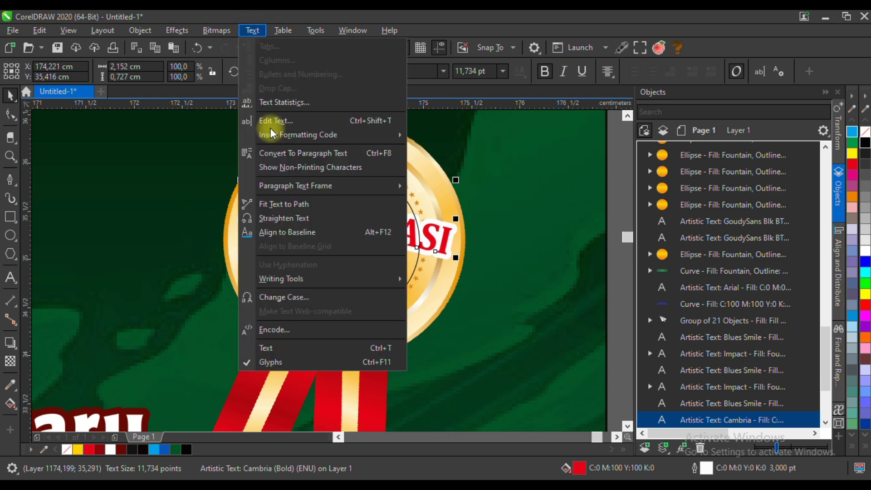
click(277, 206)
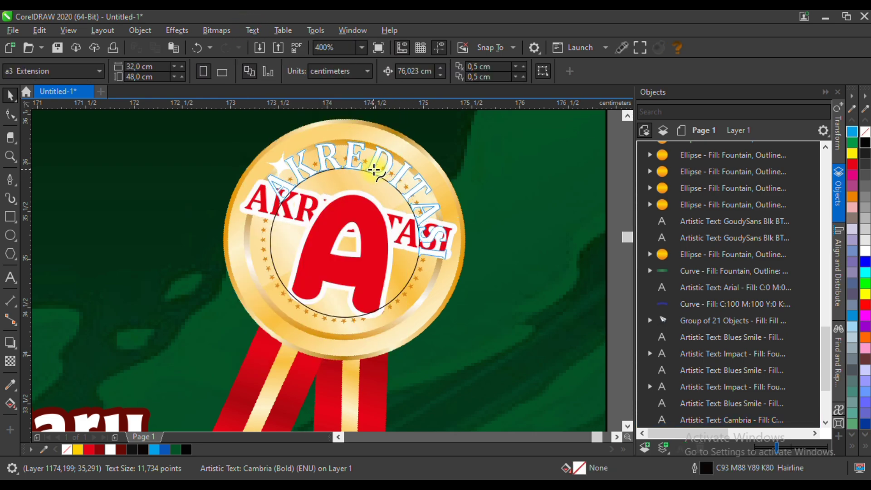
click(373, 173)
click(402, 250)
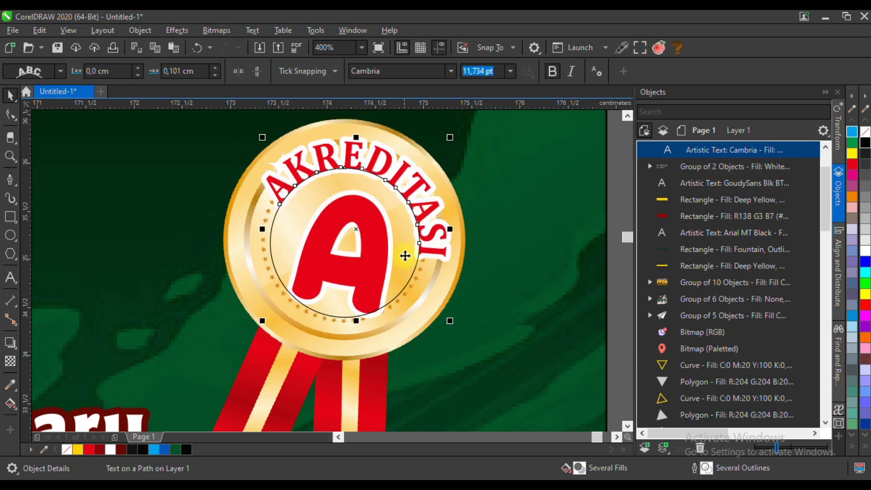
Delete the medal's guide circle and group the curved AKREDITASI text with the letter A.
click(406, 259)
key(Delete)
scroll(339, 162, down, 2)
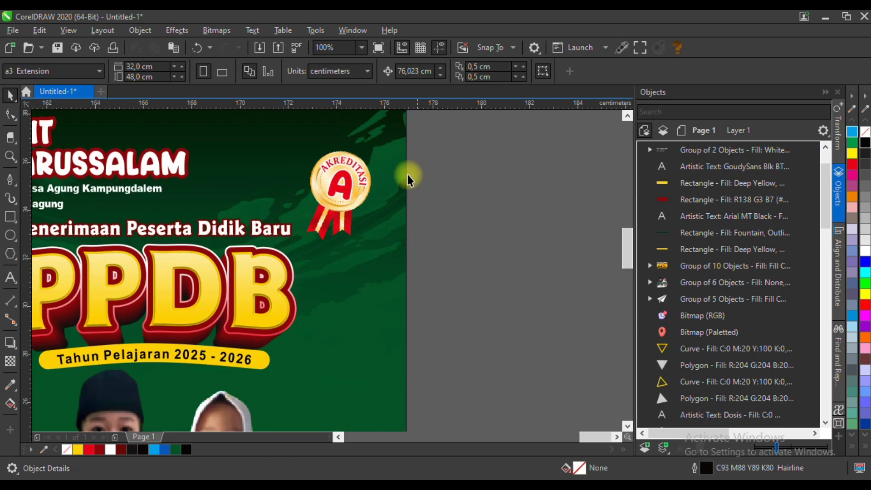
scroll(385, 176, down, 2)
drag(401, 146, 338, 240)
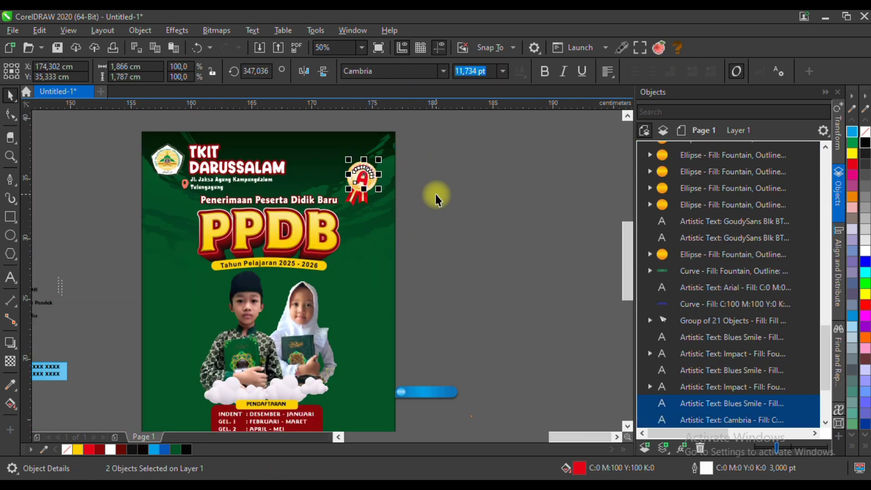
key(ctrl+g)
click(450, 215)
Draw a circle about 4.16 cm in diameter beside the boy's head and fill it white.
scroll(450, 214, down, 2)
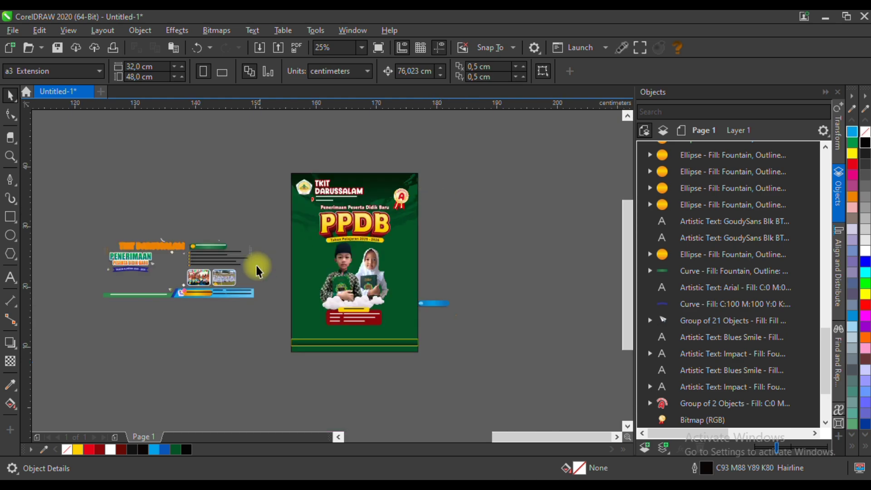
scroll(202, 295, up, 2)
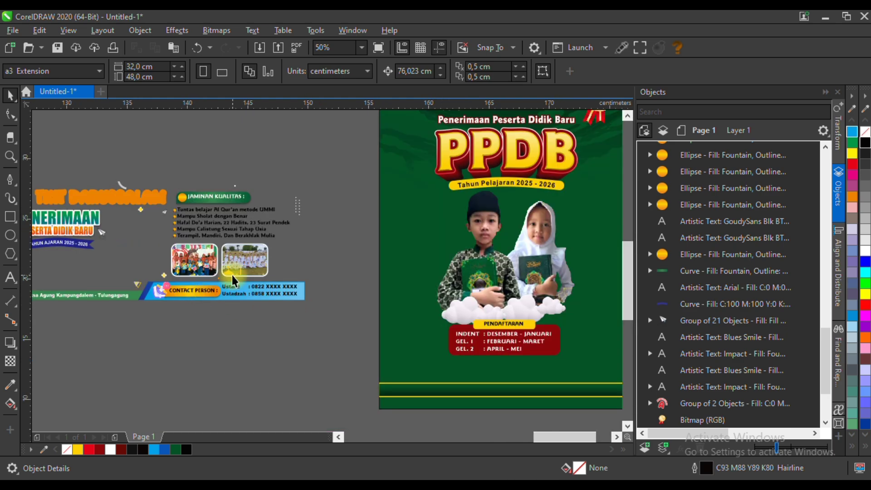
scroll(239, 275, down, 2)
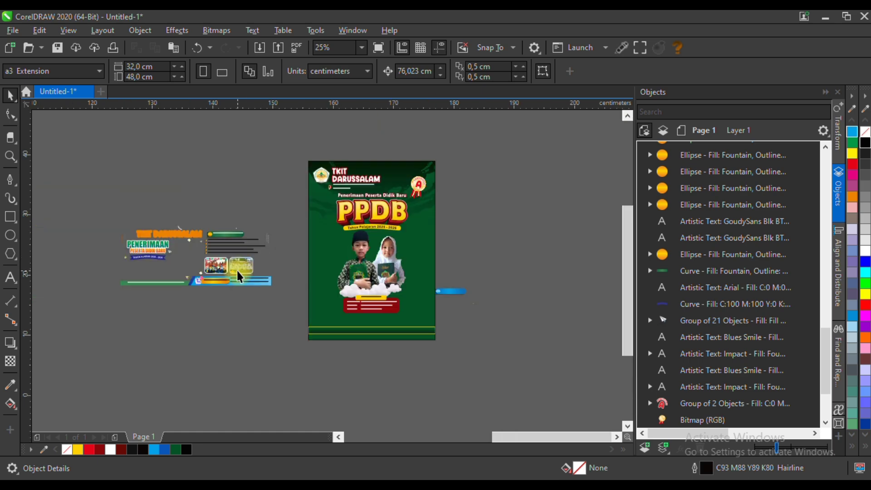
scroll(239, 266, up, 2)
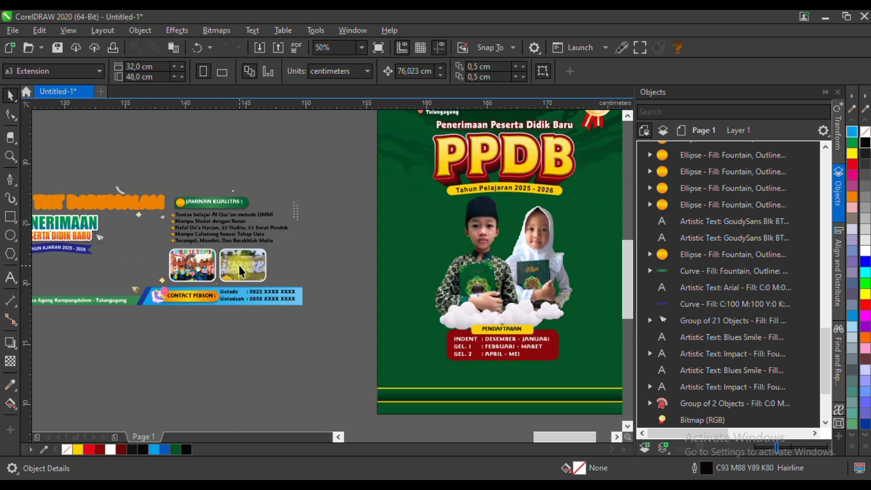
click(10, 236)
drag(395, 211, 429, 261)
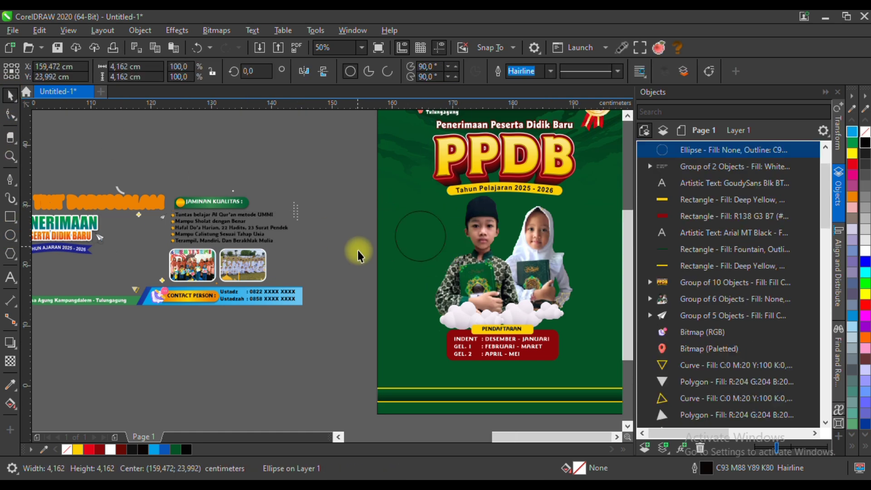
scroll(359, 252, down, 2)
scroll(414, 234, up, 4)
click(110, 450)
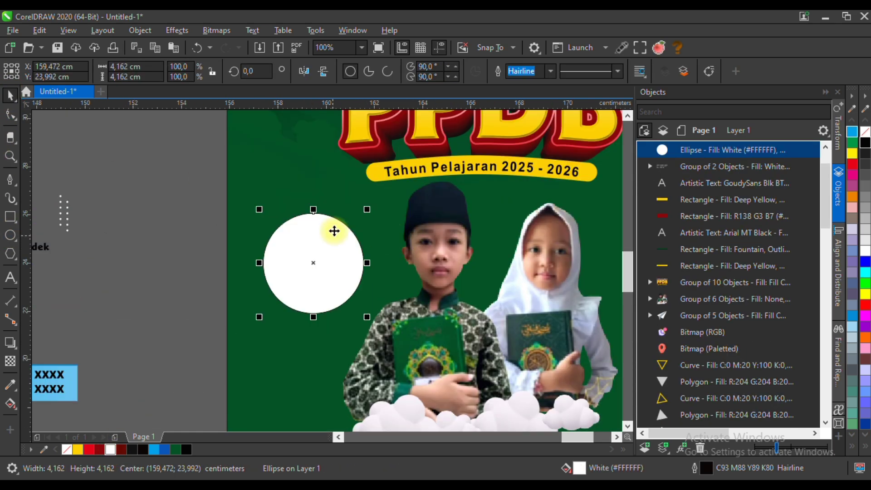
Add a smaller concentric copy about 3.41 cm in diameter inside the white circle and remove the outer circle's outline.
drag(367, 208, 360, 208)
right_click(361, 209)
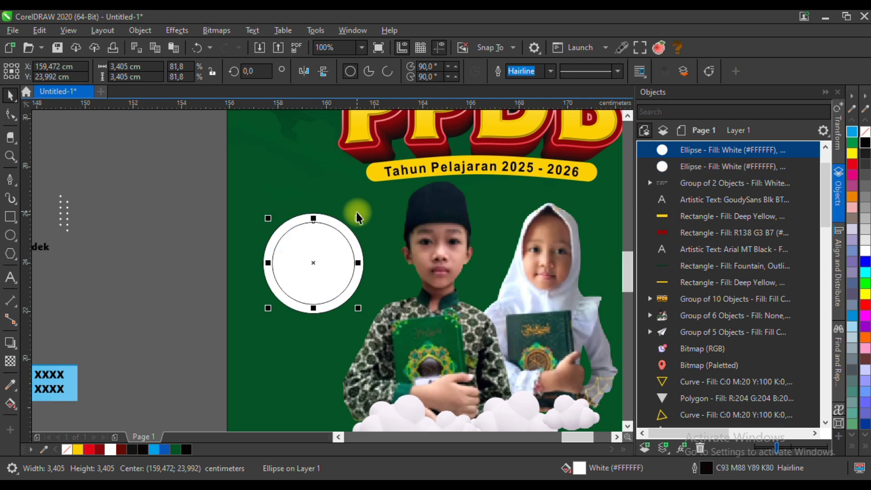
click(339, 225)
right_click(66, 450)
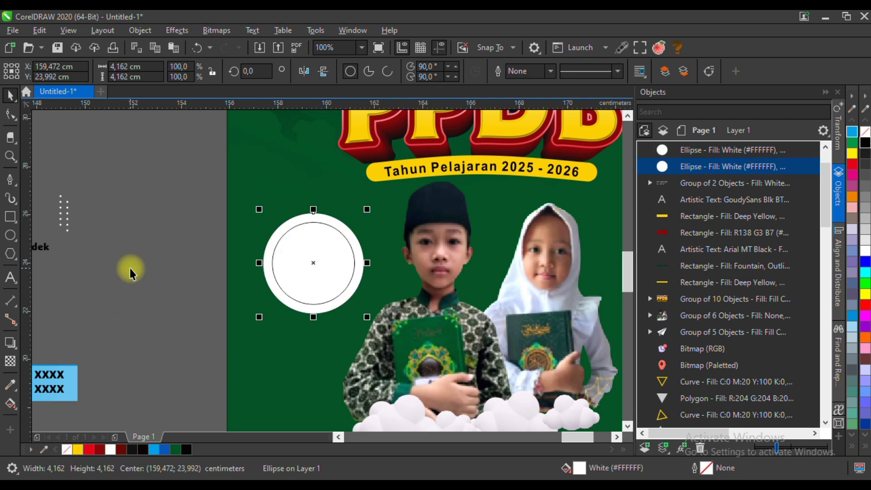
Add a downward drop shadow to the outer white circle with feathering 8 and opacity 58.
click(10, 346)
drag(301, 267, 330, 323)
scroll(257, 288, down, 1)
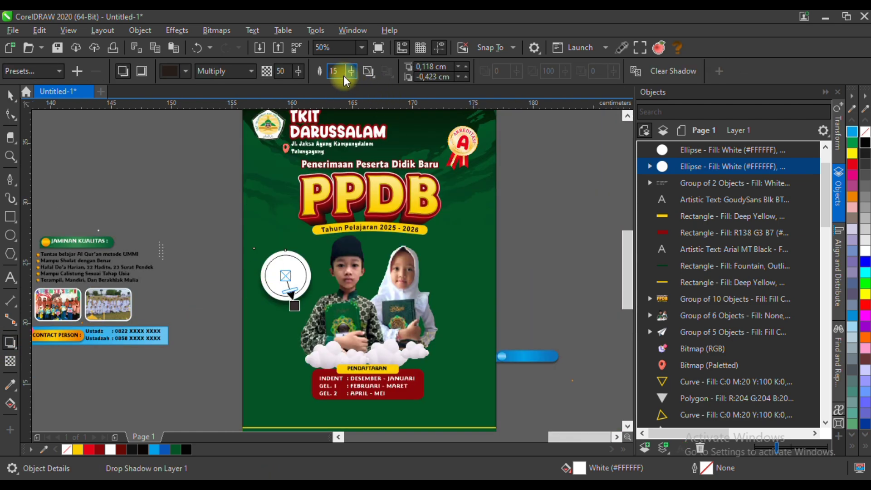
text(8)
key(Return)
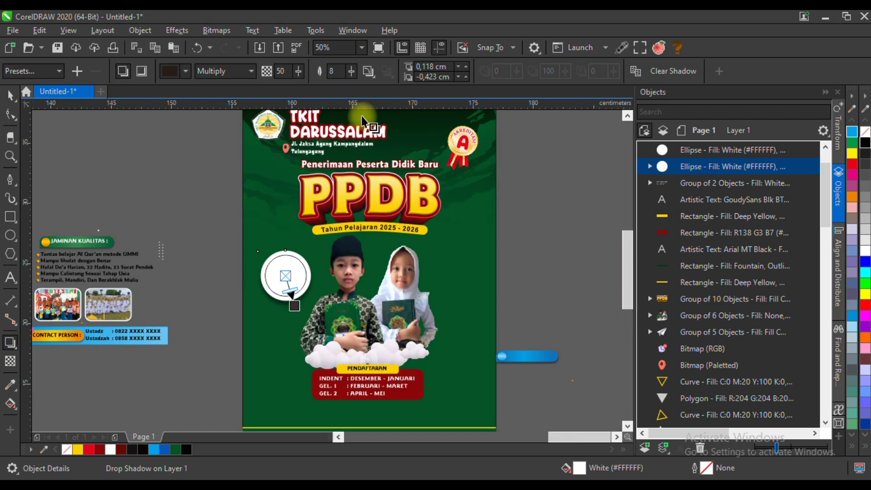
click(299, 74)
drag(299, 91, 304, 91)
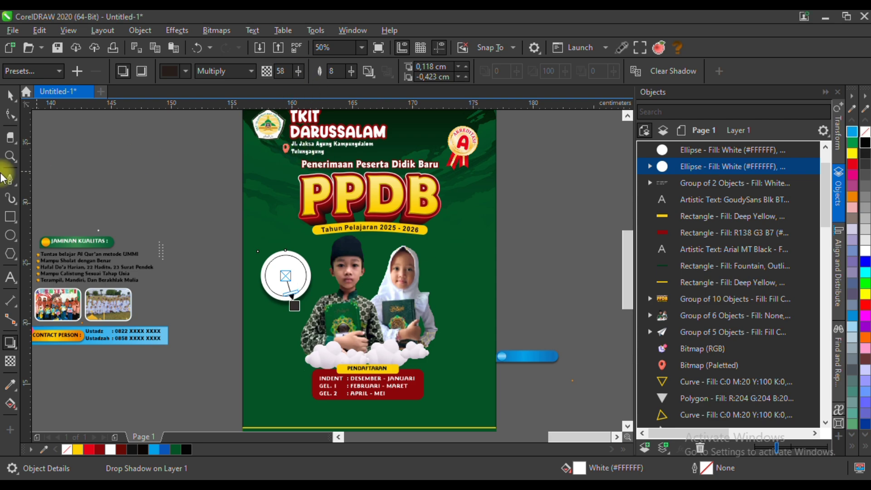
click(9, 97)
click(196, 192)
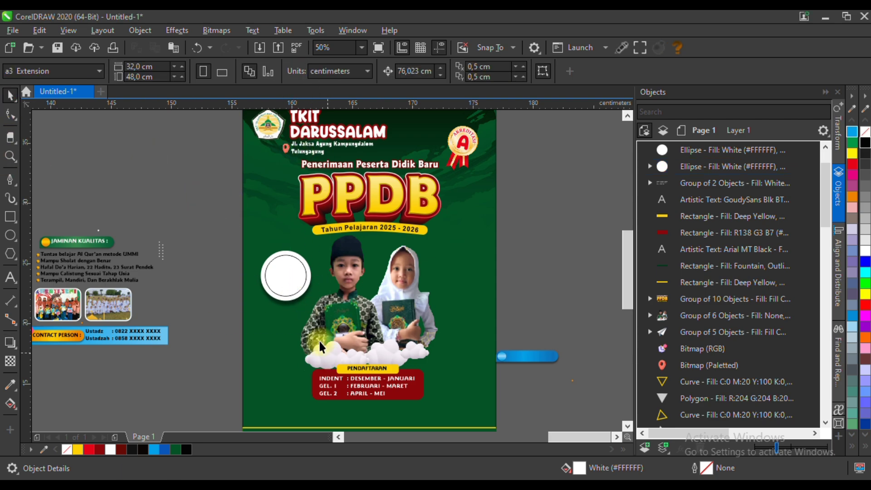
Duplicate the two white circles with their shadow horizontally to the other side of the students, beside the girl.
drag(327, 353, 328, 354)
drag(288, 273, 458, 267)
scroll(453, 269, up, 1)
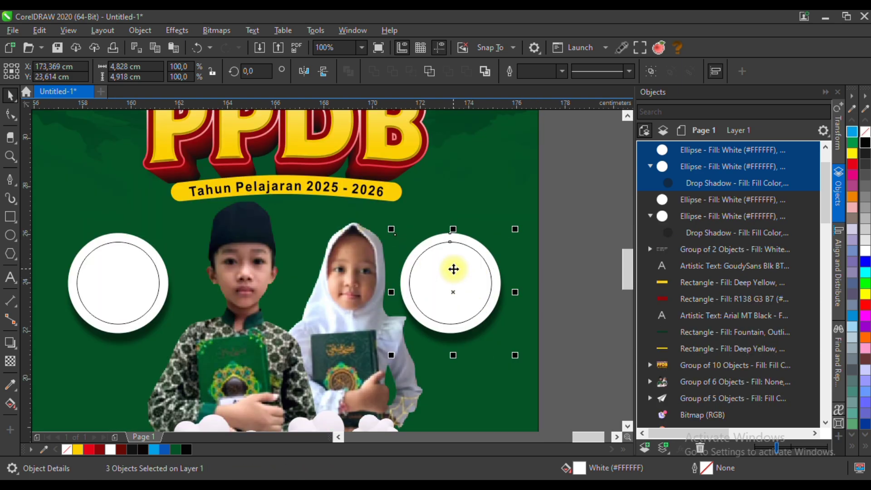
scroll(460, 253, down, 1)
scroll(476, 254, up, 1)
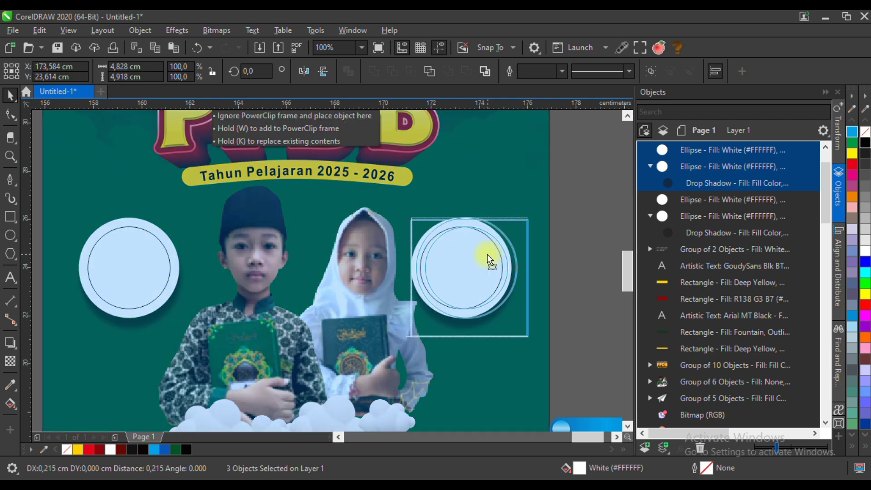
scroll(485, 255, down, 1)
click(554, 282)
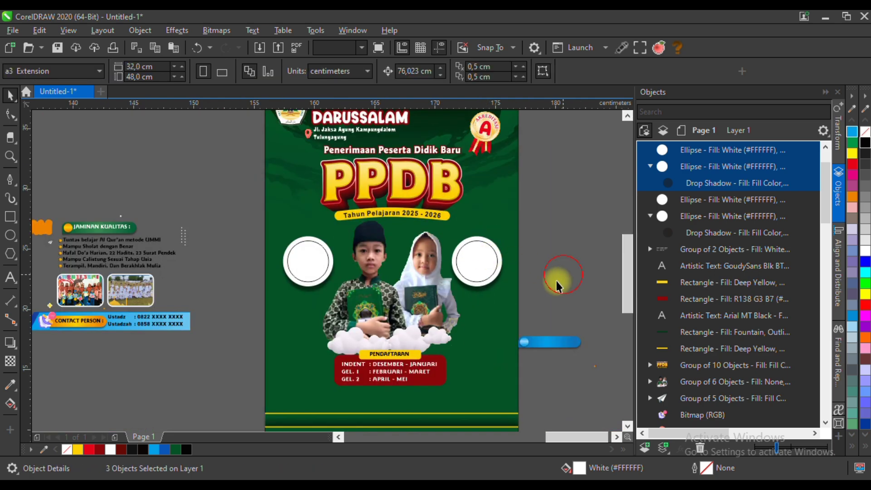
Move the two framed group photos to the empty area right of the poster and extract both from their PowerClip frames.
click(94, 295)
shift+click(130, 295)
scroll(134, 306, down, 1)
drag(103, 303, 365, 274)
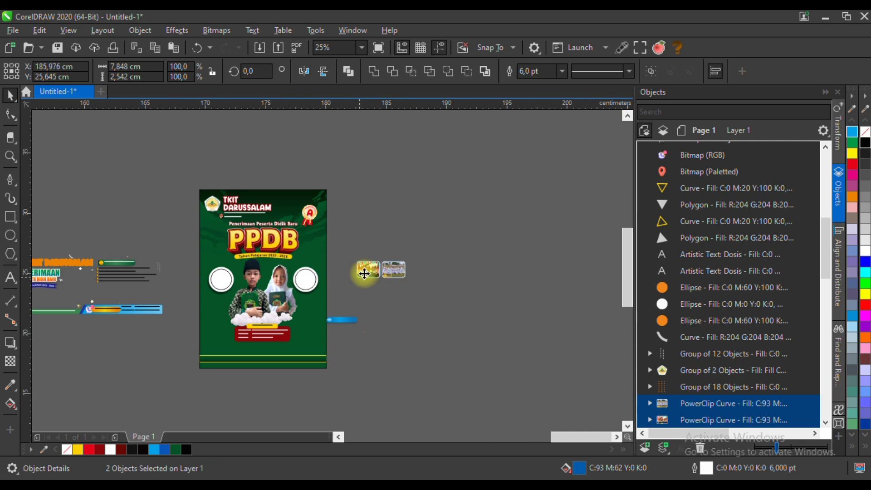
scroll(364, 274, up, 1)
click(389, 209)
click(369, 278)
key(alt+x)
click(421, 273)
key(alt+x)
click(442, 312)
PowerClip the classroom photo into the boy's side inner circle and the white-uniform photo into the girl's side, then delete the empty frames.
click(374, 263)
key(alt+z)
click(72, 296)
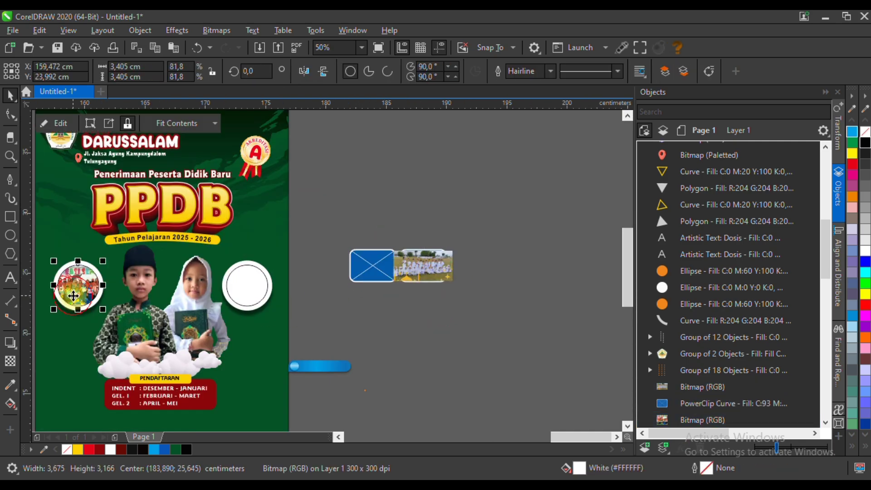
scroll(73, 296, up, 1)
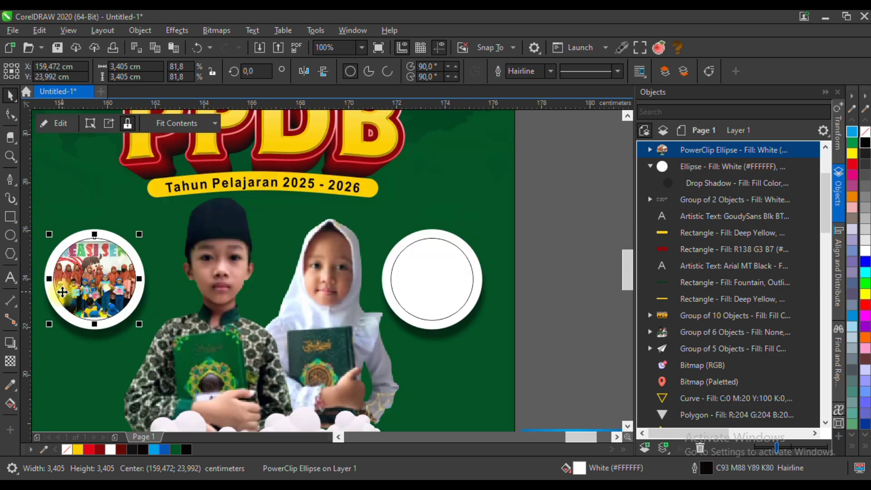
click(8, 97)
scroll(291, 320, down, 1)
drag(543, 285, 361, 295)
click(575, 249)
drag(580, 238, 447, 319)
key(Delete)
Remove the outline from both circular group photos.
click(353, 293)
shift+click(193, 291)
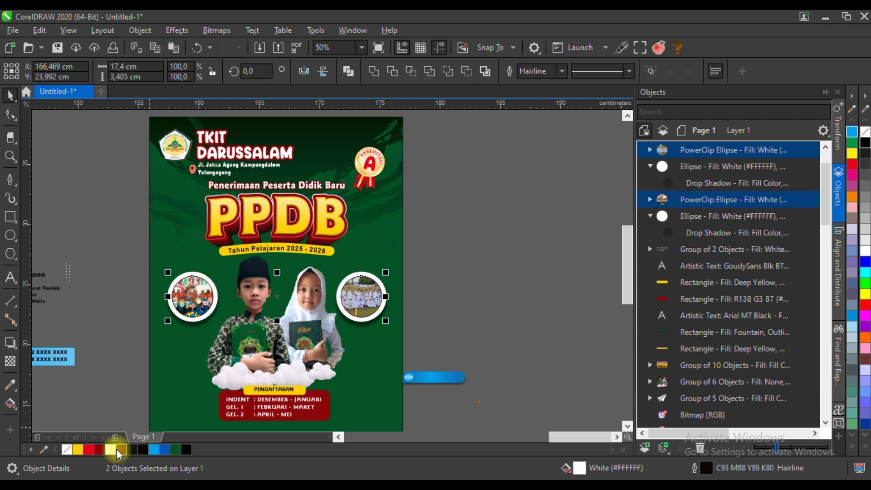
right_click(70, 449)
click(99, 344)
scroll(430, 214, down, 1)
scroll(381, 264, up, 1)
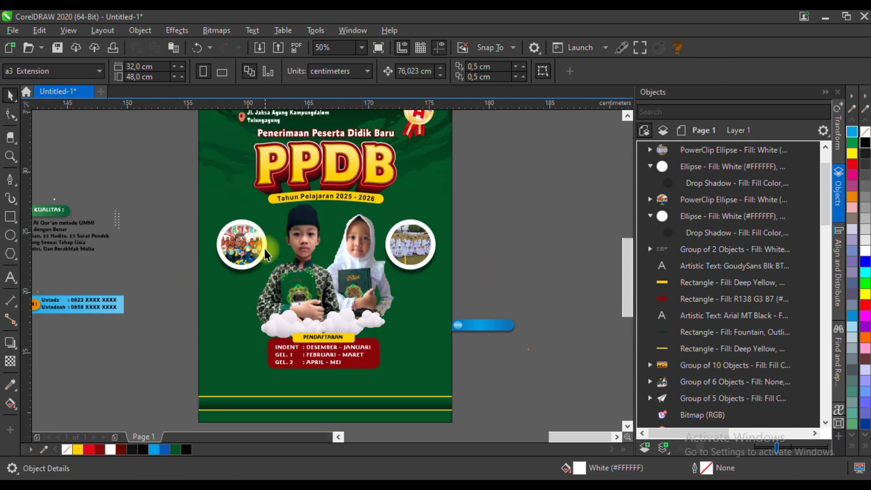
Give both circular group photos a thicker Deep Yellow outline.
click(249, 248)
scroll(394, 242, up, 1)
shift+click(422, 242)
key(KP_Add)
key(ctrl+l)
key(ctrl+z)
click(563, 72)
click(543, 152)
scroll(460, 193, down, 1)
click(462, 252)
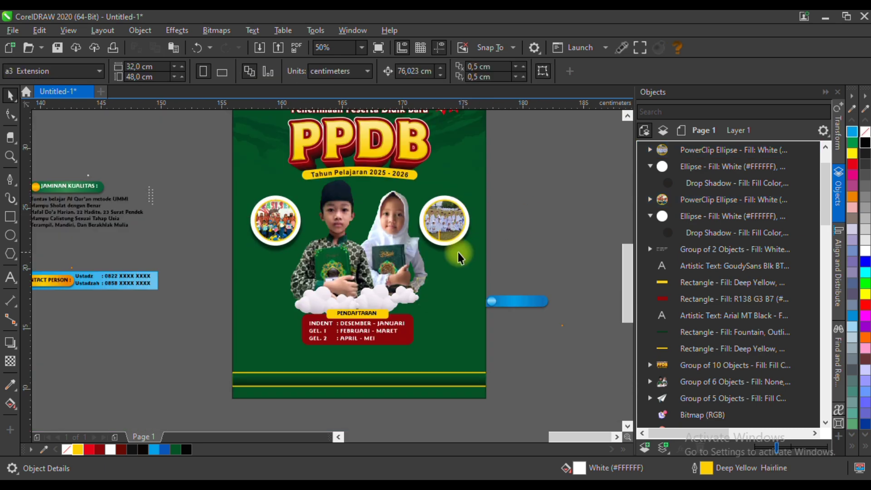
Move the JAMINAN KUALITAS heading and its bullet list onto the poster below the registration box.
scroll(412, 257, down, 1)
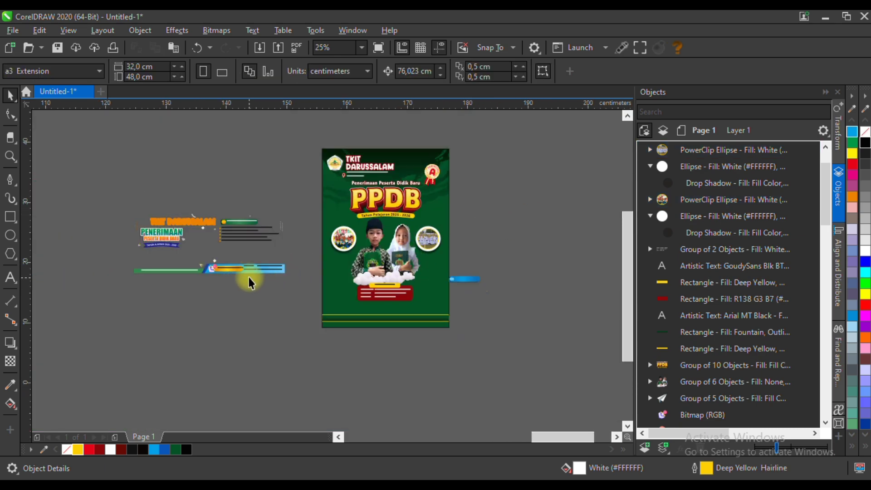
scroll(250, 284, up, 2)
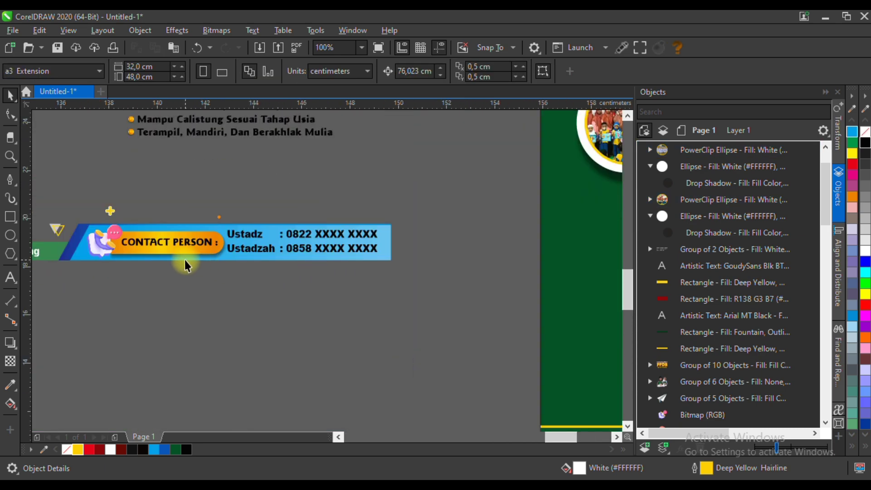
scroll(195, 258, down, 1)
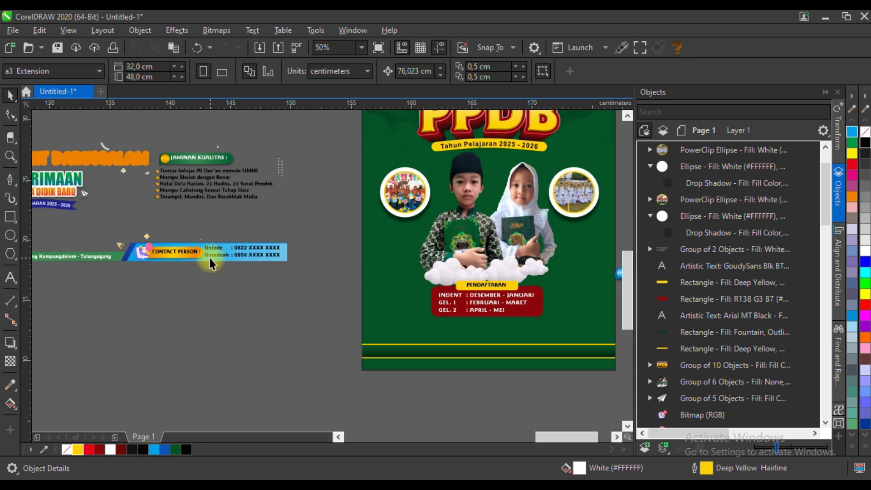
scroll(210, 264, down, 1)
scroll(265, 254, up, 1)
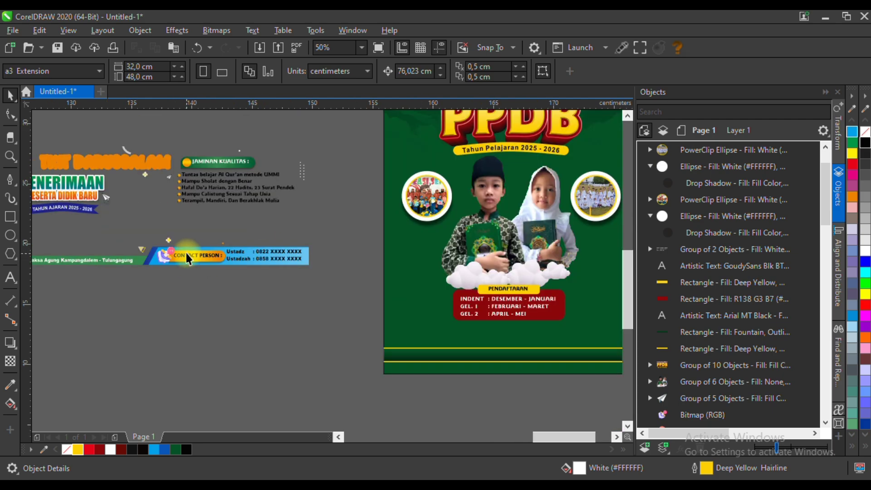
scroll(207, 226, down, 1)
scroll(227, 195, up, 1)
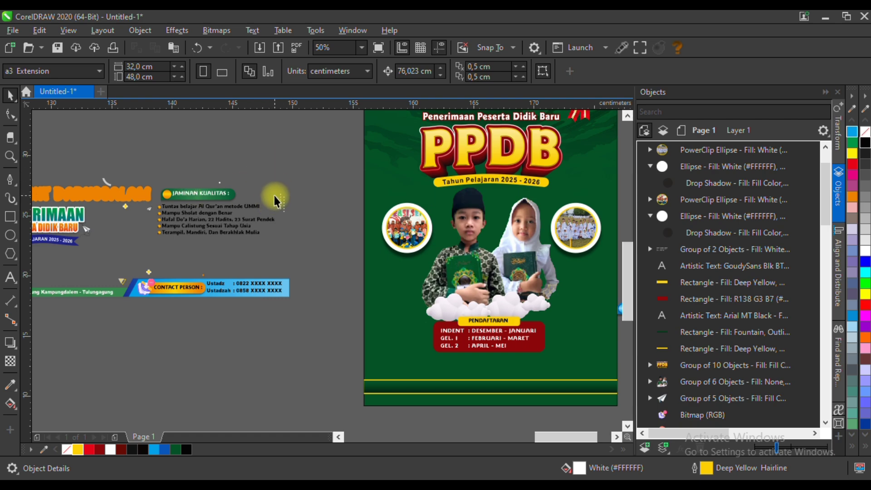
drag(154, 258, 154, 259)
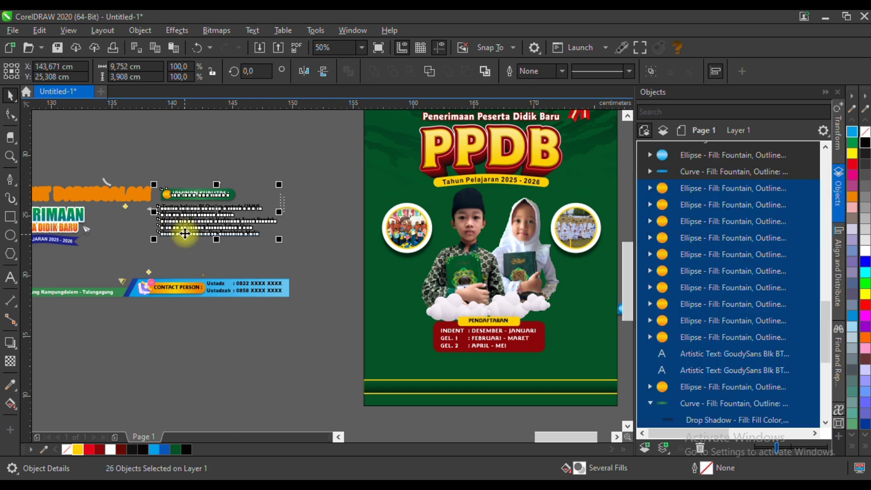
scroll(184, 228, down, 1)
drag(180, 233, 296, 308)
click(297, 310)
Bring the JAMINAN KUALITAS block in front of the bottom stripes and move it straight up about 0.39 cm.
scroll(305, 323, up, 1)
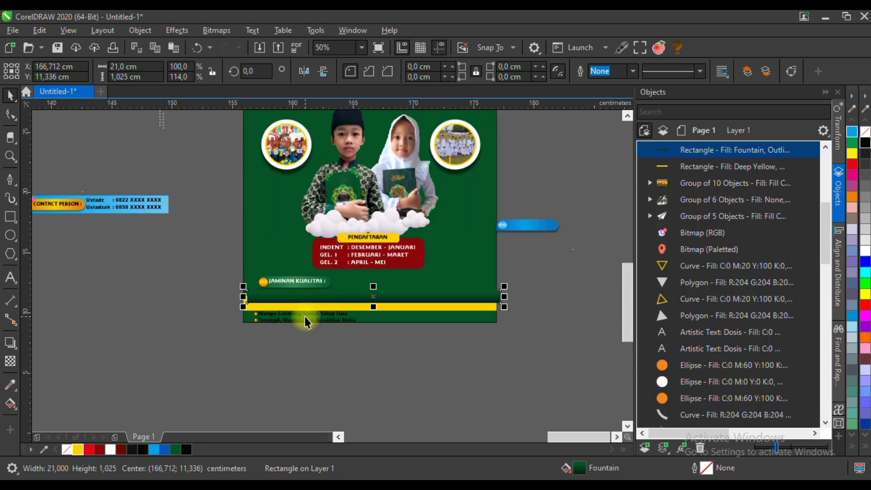
drag(401, 359, 244, 272)
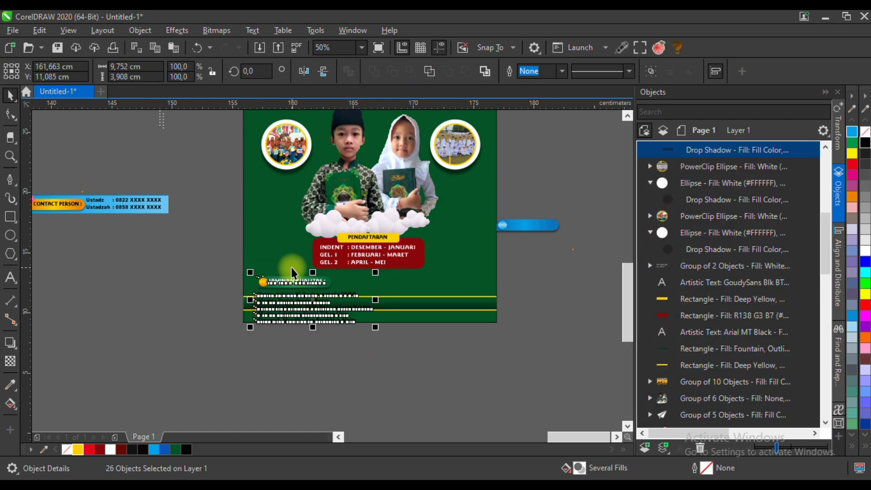
scroll(310, 294, up, 1)
drag(310, 293, 308, 288)
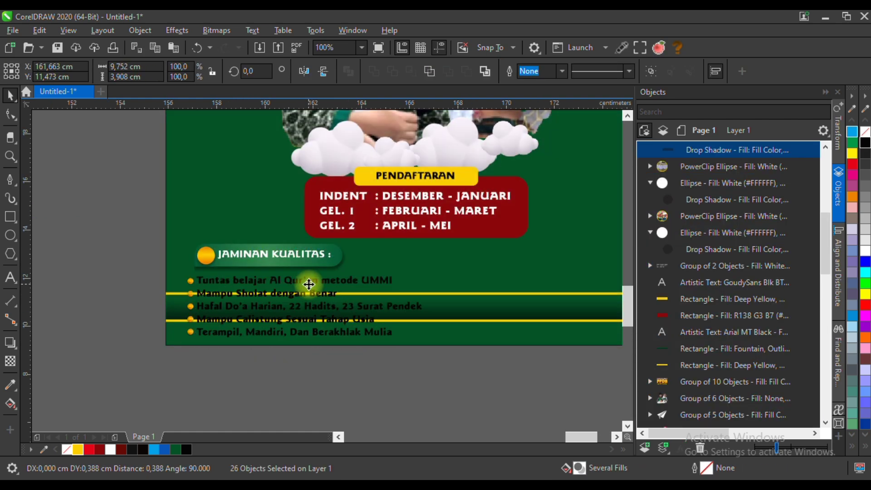
Narrow the green gradient band and its yellow rectangle from their left side to about 8.59 cm wide, clear of the quality list.
click(380, 383)
scroll(393, 335, down, 2)
click(420, 321)
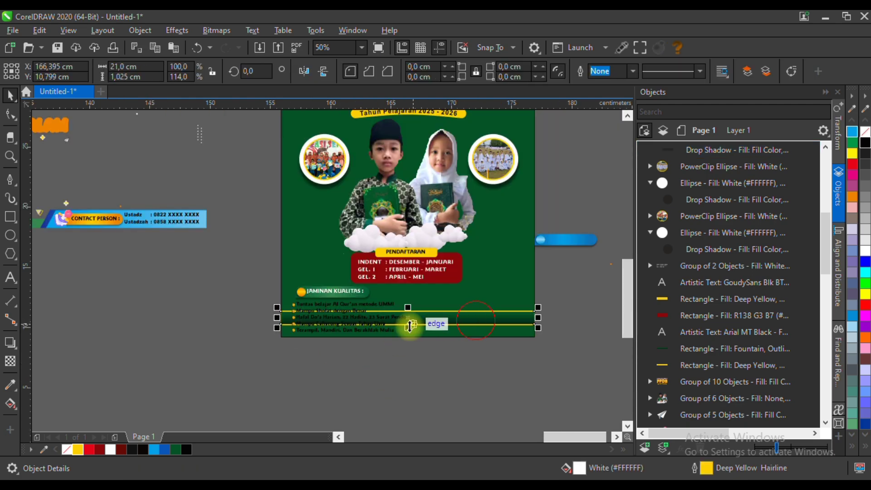
scroll(415, 319, up, 2)
scroll(439, 267, down, 2)
shift+click(312, 326)
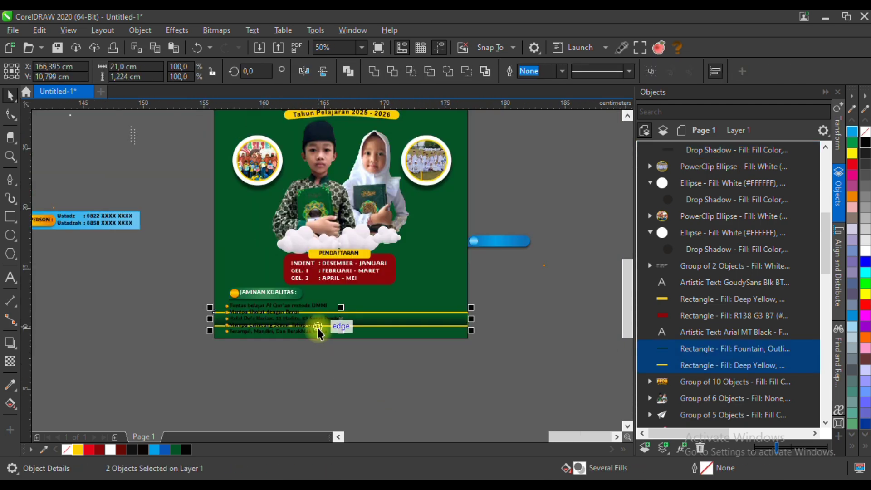
drag(211, 319, 362, 312)
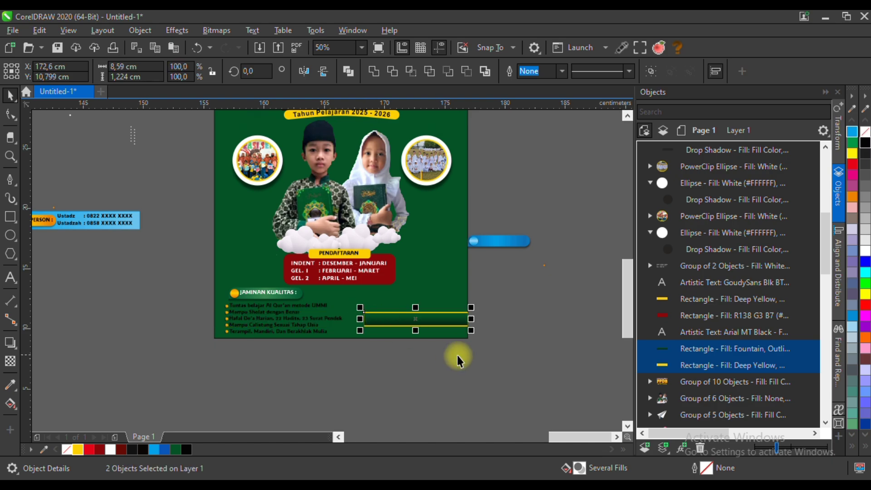
Make the shortened green band and its yellow edge stripes taller, to about 1.89 cm overall.
scroll(414, 326, up, 1)
drag(414, 321, 418, 332)
drag(418, 286, 414, 278)
click(439, 372)
scroll(440, 372, down, 1)
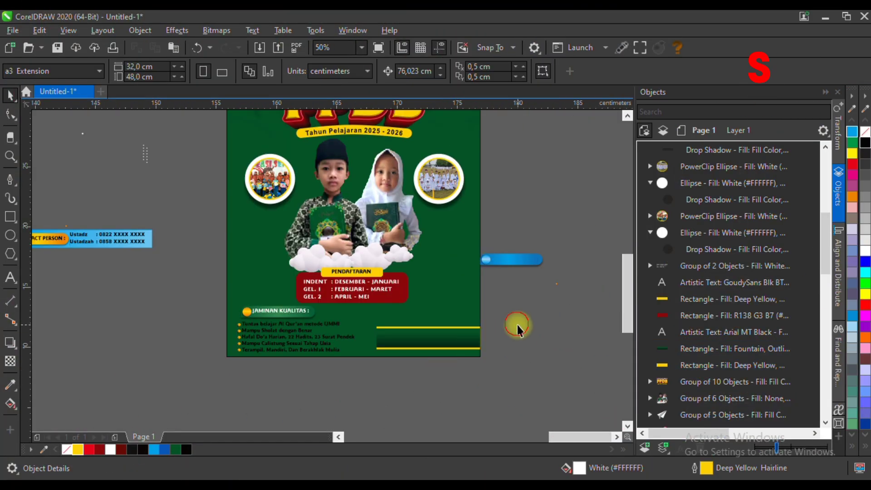
Move the CONTACT PERSON heading and the Ustadz and Ustadzah lines from the old banner onto the poster above the shortened band.
scroll(253, 311, down, 1)
scroll(209, 289, up, 2)
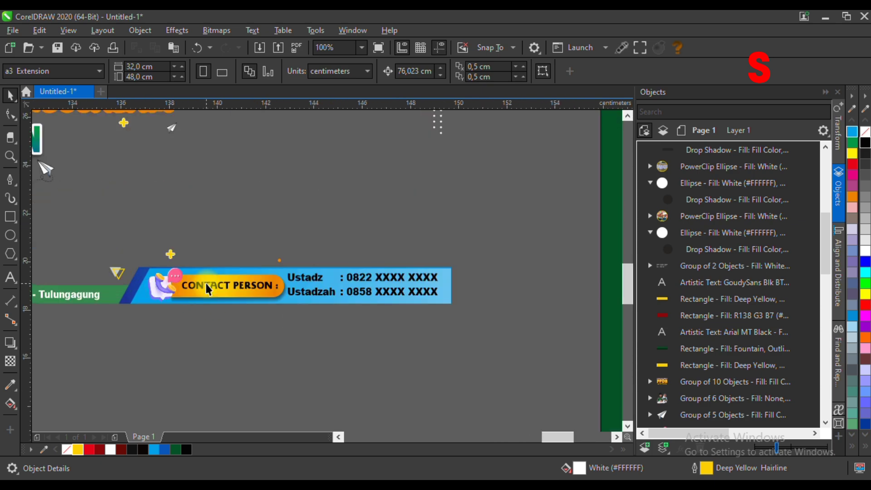
click(240, 296)
scroll(241, 296, down, 1)
shift+click(302, 288)
shift+click(268, 291)
scroll(268, 291, up, 2)
scroll(127, 293, down, 2)
drag(127, 292, 508, 367)
scroll(509, 368, down, 1)
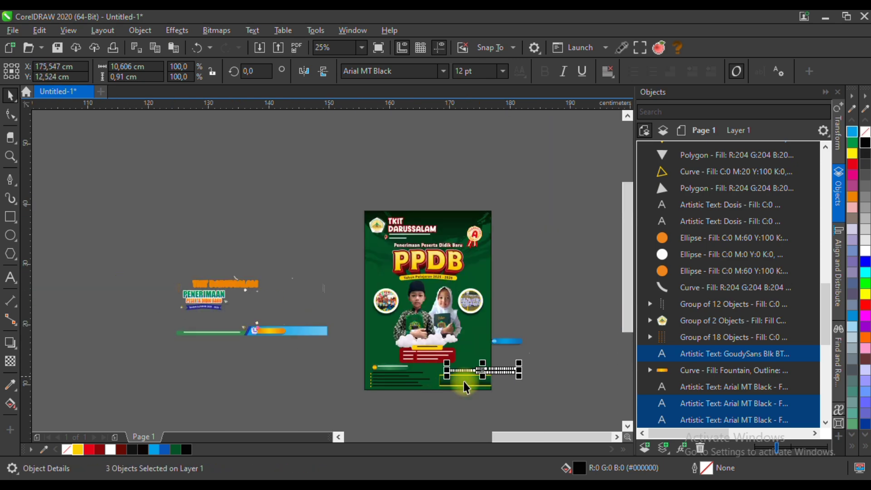
Place the Ustadz and Ustadzah contact lines inside the green band and fill them white.
scroll(466, 387, up, 2)
scroll(390, 313, down, 1)
scroll(427, 374, up, 1)
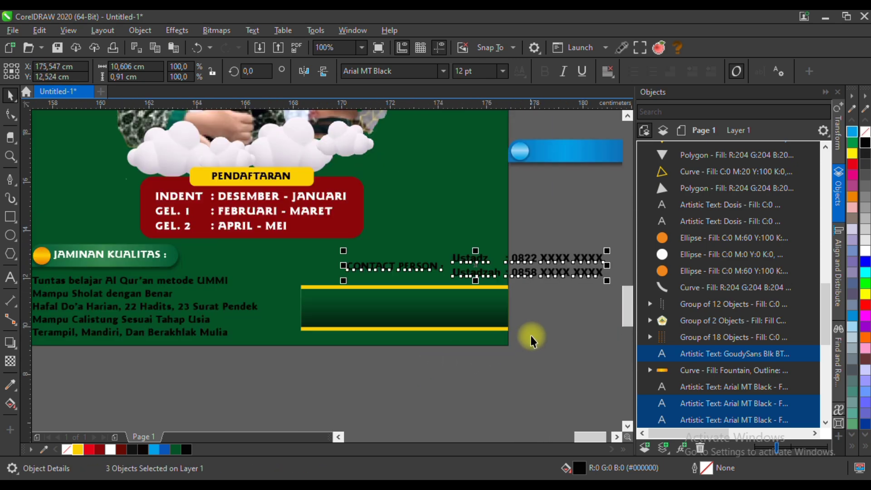
click(496, 272)
shift+click(529, 257)
drag(529, 259, 417, 304)
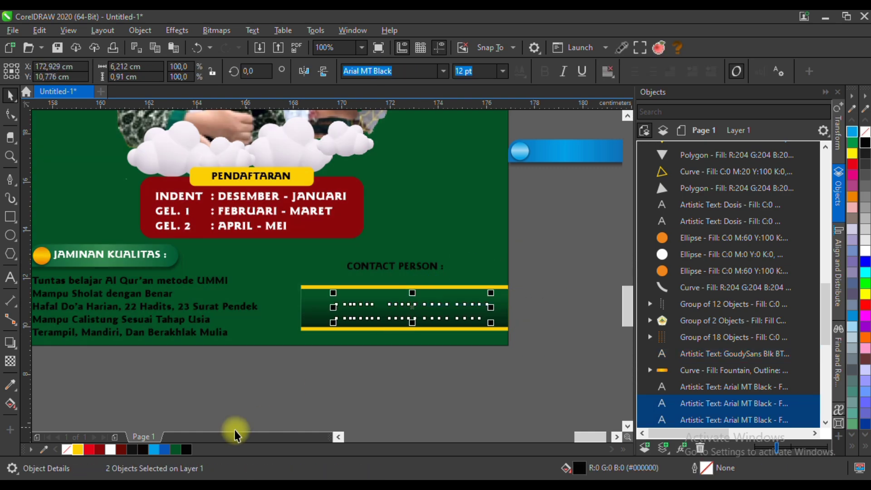
click(110, 449)
click(442, 378)
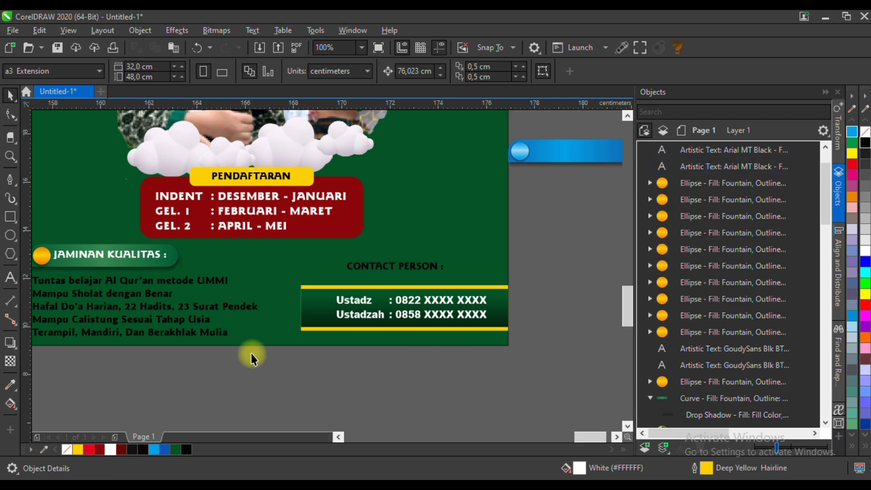
Import the WhatsApp logo image and place it at about 2.55 cm wide over the left end of the contact band.
scroll(408, 352, down, 4)
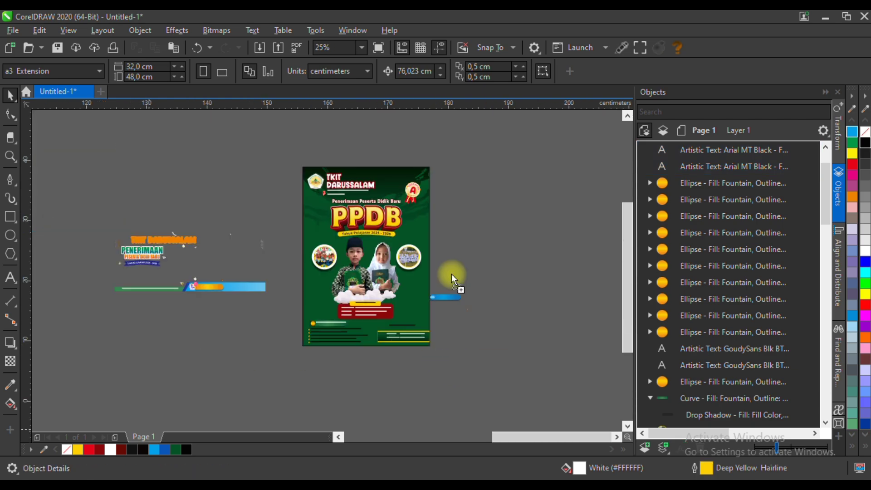
drag(451, 275, 452, 274)
drag(559, 166, 464, 260)
scroll(432, 334, up, 2)
drag(459, 229, 310, 354)
scroll(334, 346, up, 2)
drag(370, 289, 352, 306)
scroll(353, 358, up, 2)
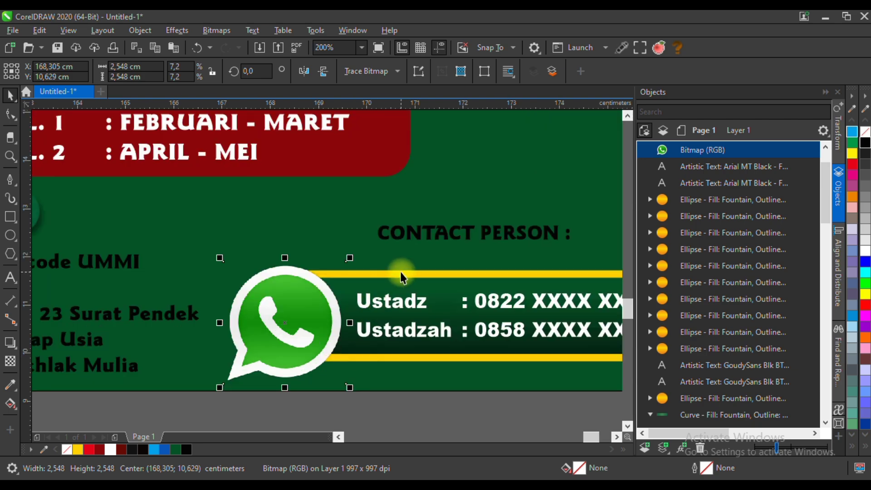
Recolor the contact band's yellow edge stripes to white.
click(399, 274)
click(111, 450)
scroll(359, 304, down, 4)
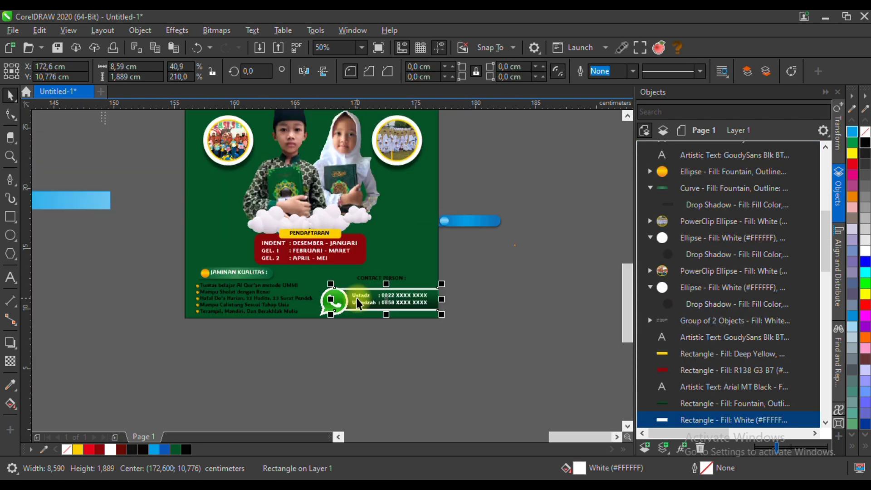
click(410, 349)
Reduce the WhatsApp logo to about 2.2 cm and reposition it at the left end of the contact band.
scroll(334, 300, up, 4)
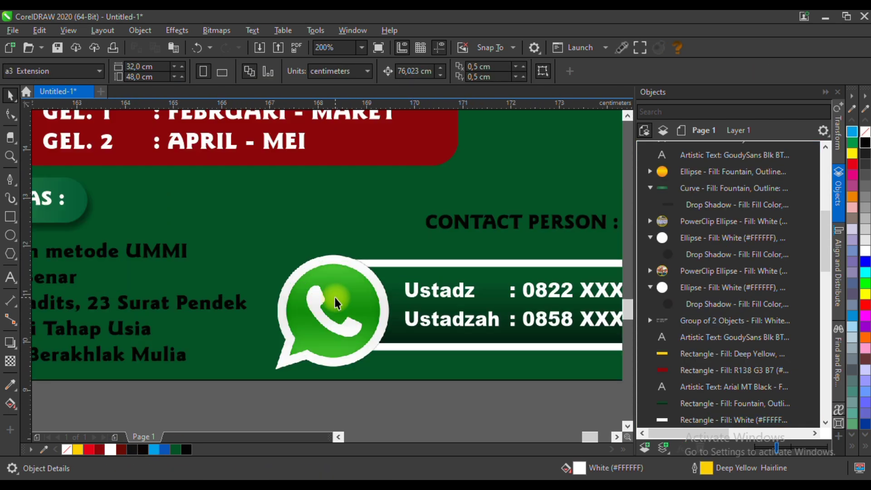
click(336, 292)
drag(400, 378, 389, 370)
scroll(370, 345, up, 1)
drag(363, 305, 367, 298)
scroll(329, 292, down, 1)
scroll(345, 253, up, 1)
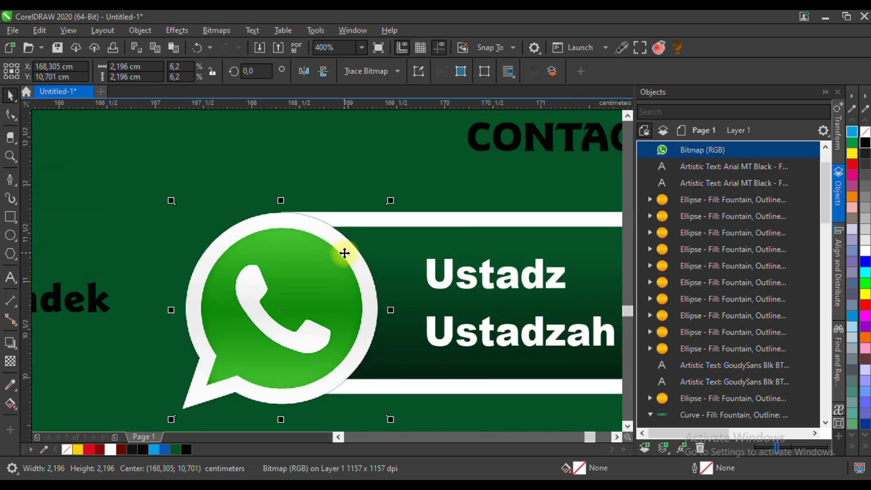
Vertically centre the WhatsApp logo on the white-edged contact band and fine-tune its position.
shift+click(418, 220)
scroll(368, 223, down, 3)
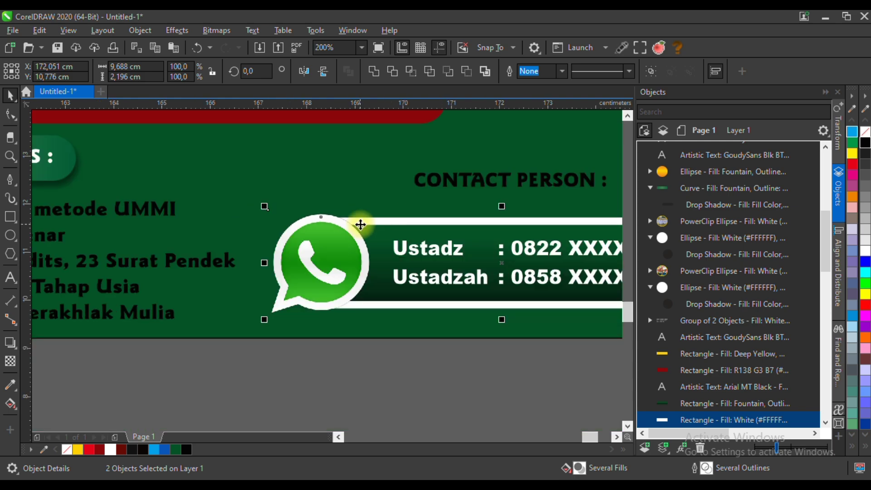
click(500, 319)
scroll(354, 246, up, 1)
drag(341, 244, 350, 239)
scroll(401, 277, down, 1)
click(500, 341)
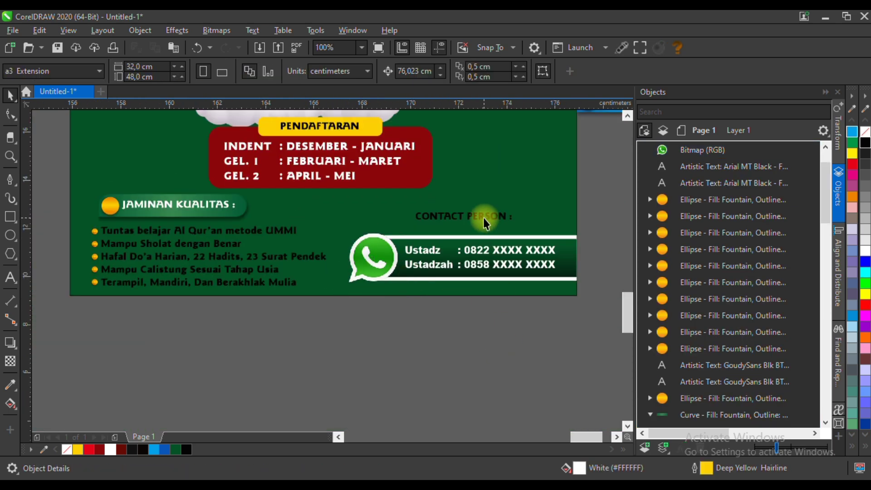
Move the CONTACT PERSON heading slightly down toward the contact band and fill it Deep Yellow.
drag(483, 218, 484, 224)
click(78, 449)
click(376, 336)
scroll(363, 329, down, 1)
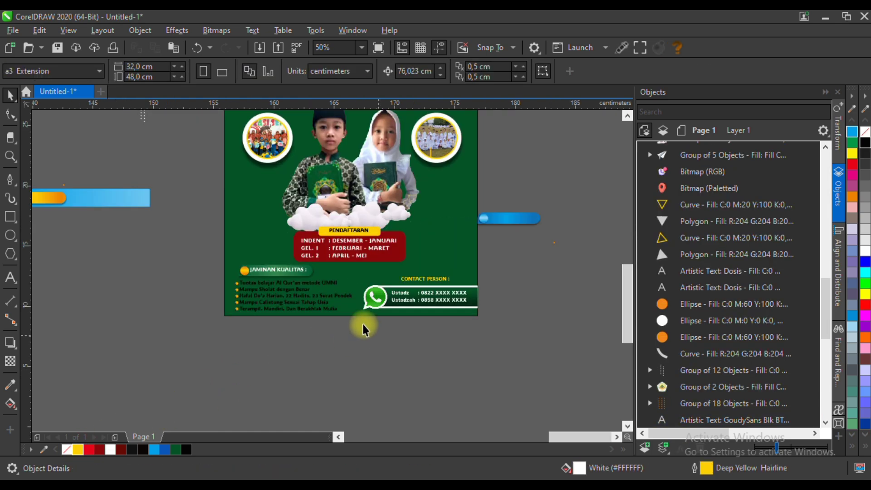
Fill the JAMINAN KUALITAS list text with white.
click(295, 295)
click(110, 450)
click(285, 331)
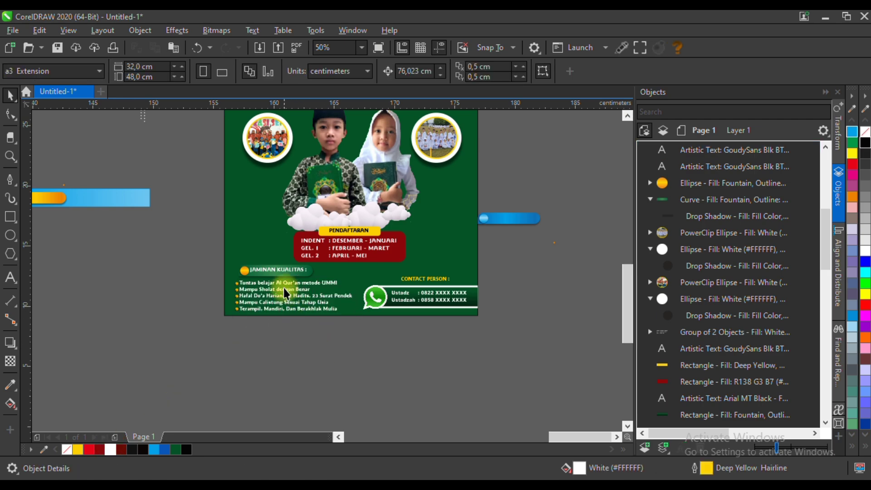
Enlarge the rightmost cloud below the students to about 3.4 cm wide and adjust its position.
scroll(301, 335, down, 1)
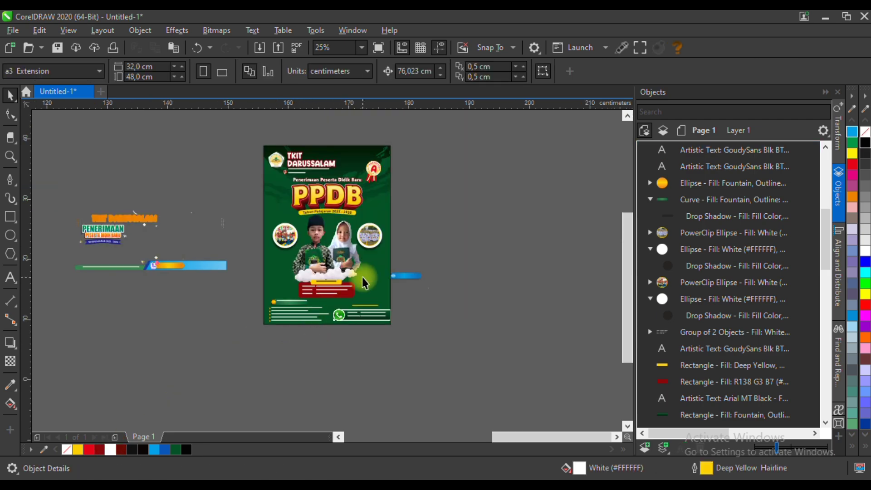
scroll(399, 282, up, 1)
ctrl+click(336, 275)
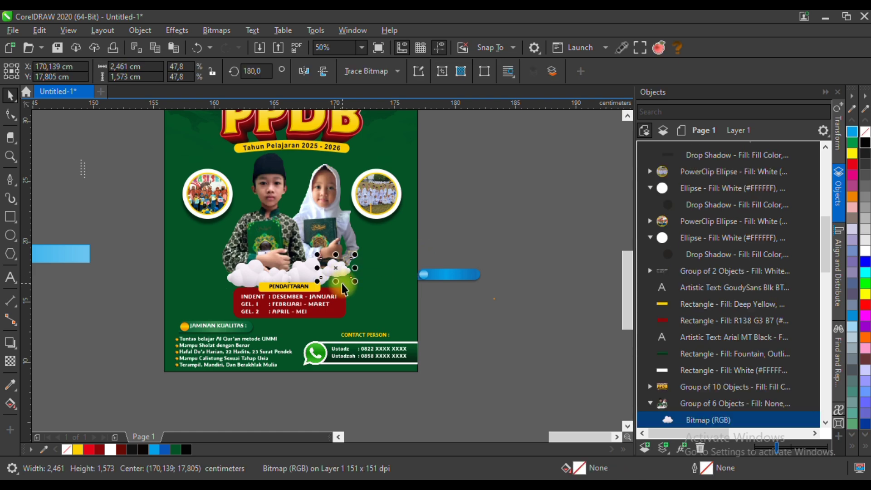
scroll(343, 283, up, 1)
drag(363, 274, 385, 297)
drag(341, 260, 334, 257)
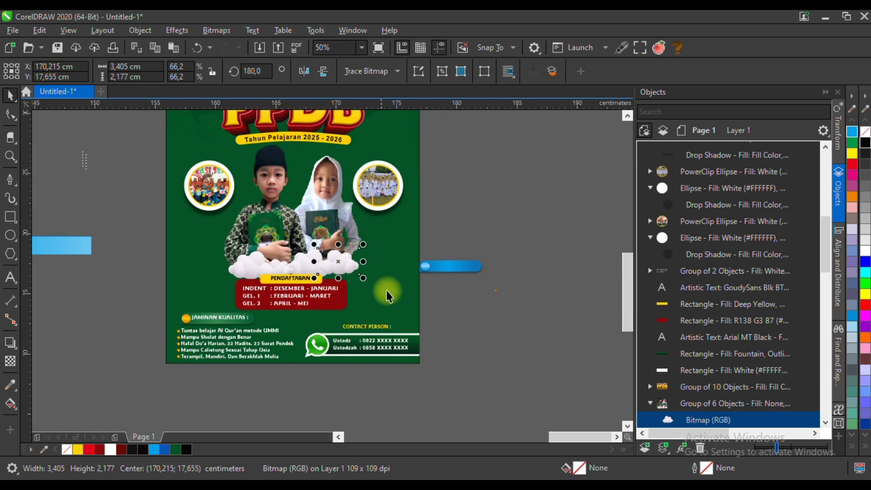
scroll(386, 290, down, 1)
click(424, 304)
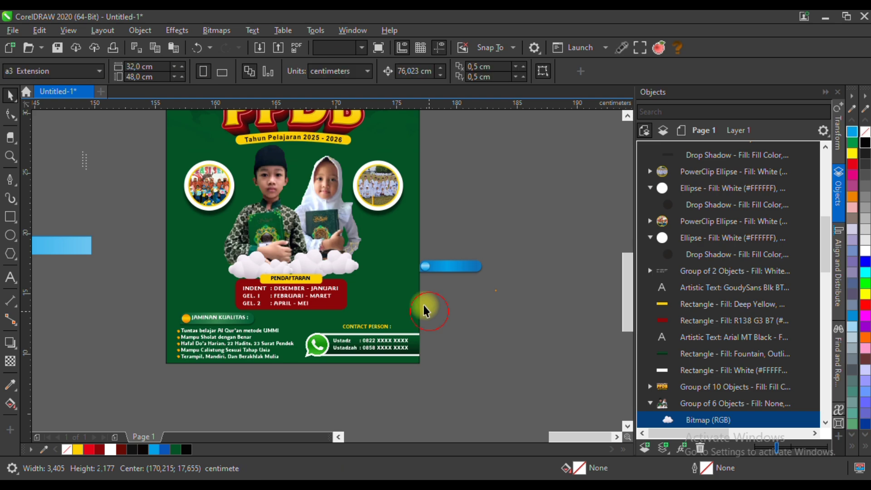
Centre the student photo group horizontally on the poster background.
click(320, 227)
shift+click(393, 270)
click(459, 301)
scroll(395, 284, down, 1)
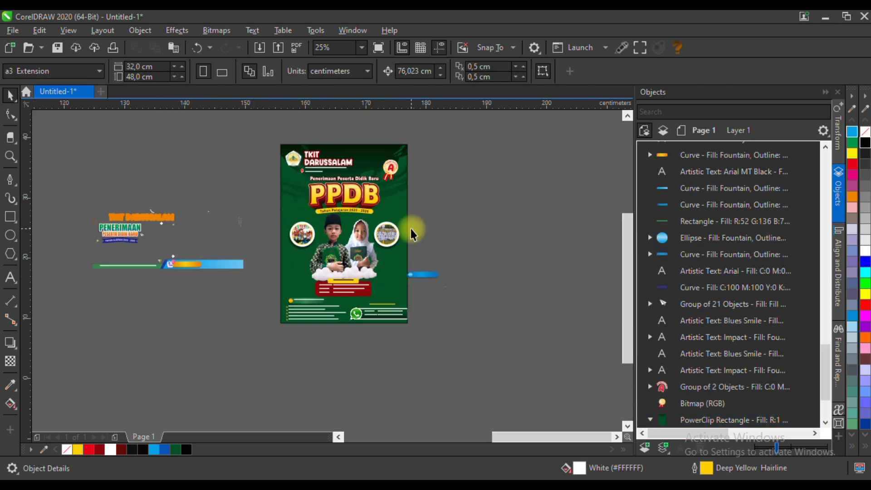
scroll(385, 220, up, 1)
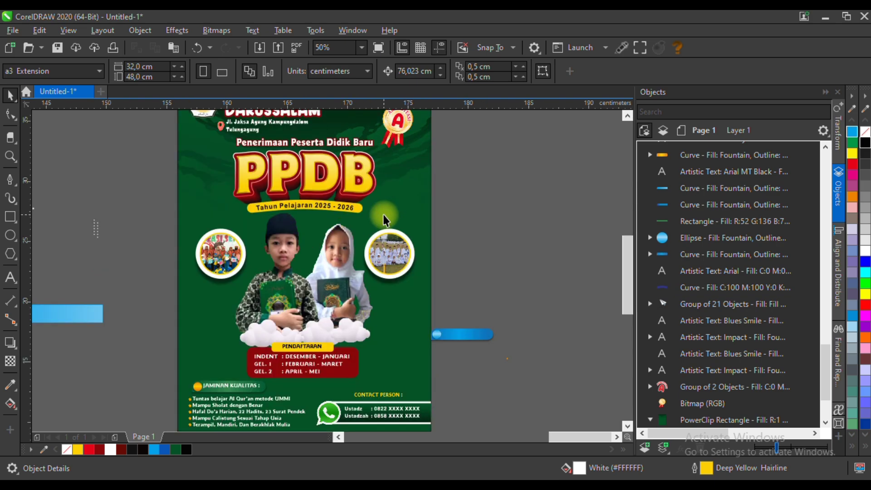
scroll(401, 216, down, 1)
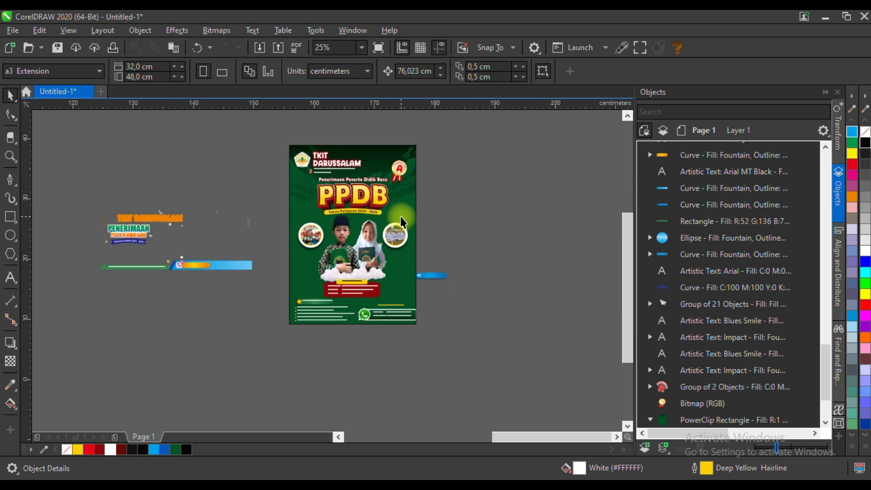
Enlarge the accreditation medal together with its lettering slightly.
scroll(439, 144, up, 1)
drag(371, 243, 370, 243)
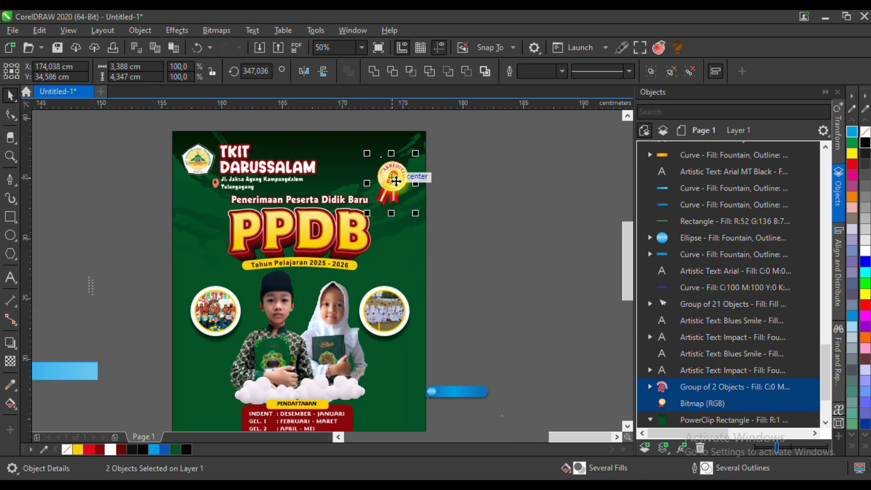
mouse_move(415, 154)
mouse_down()
mouse_move(426, 141)
mouse_move(402, 164)
mouse_move(402, 151)
mouse_up()
scroll(397, 169, up, 1)
click(486, 196)
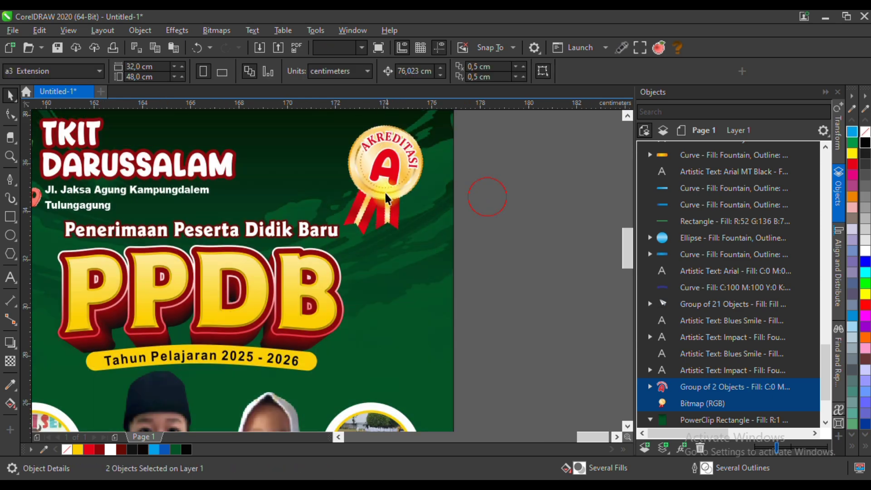
scroll(383, 199, down, 1)
scroll(273, 182, up, 1)
click(287, 178)
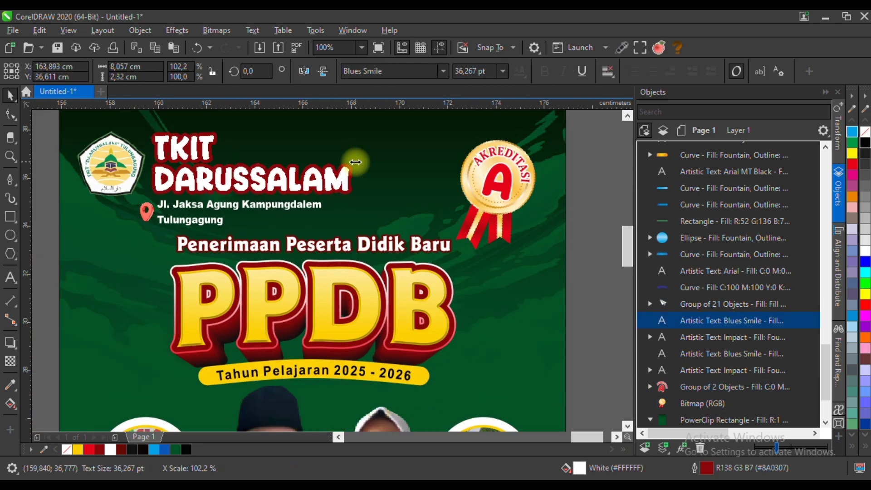
scroll(350, 163, down, 5)
click(442, 224)
Delete the leftover blue banner beside the poster.
scroll(332, 251, up, 2)
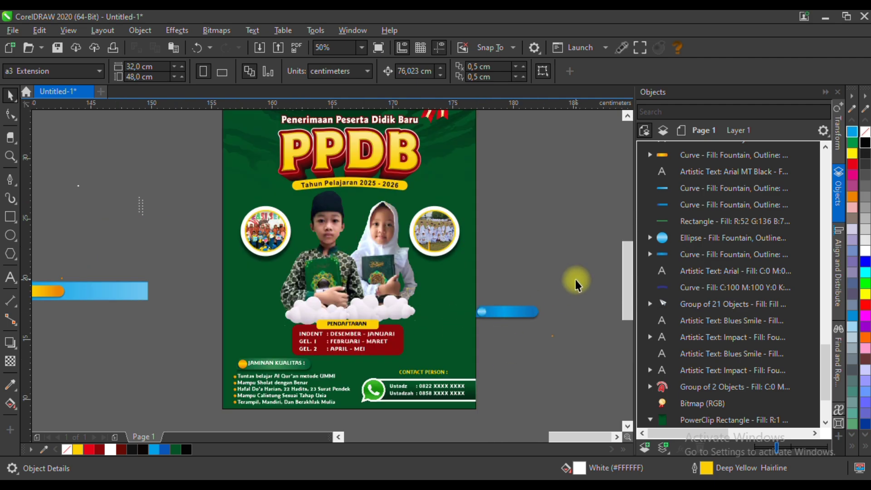
key(Delete)
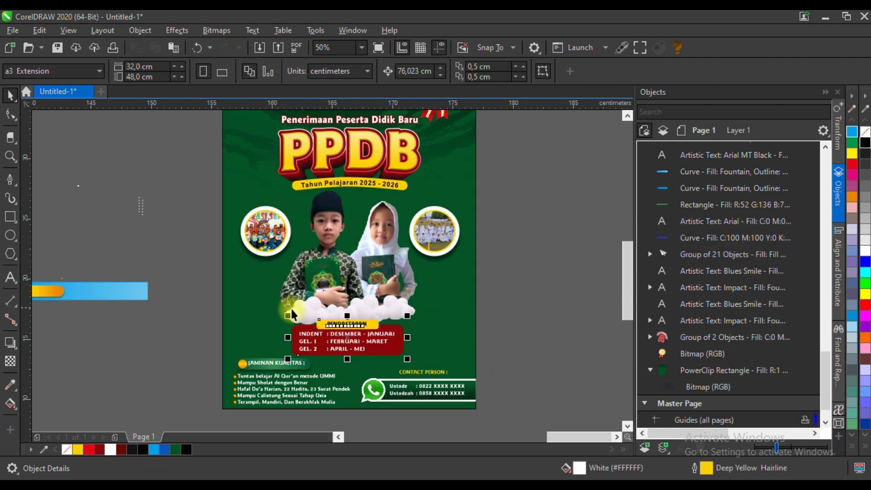
Enlarge the PENDAFTARAN box with its texts to about 11.4 cm wide and centre it horizontally on the poster background.
drag(407, 316, 426, 311)
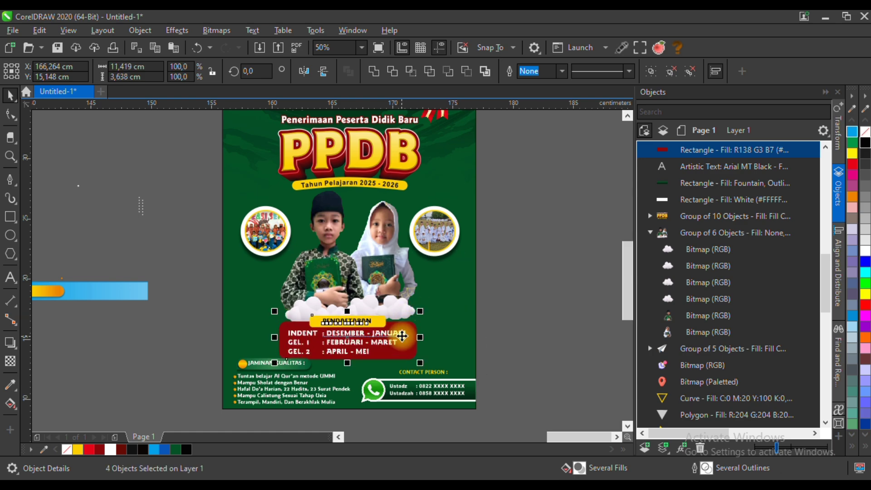
scroll(402, 335, up, 1)
shift+click(472, 323)
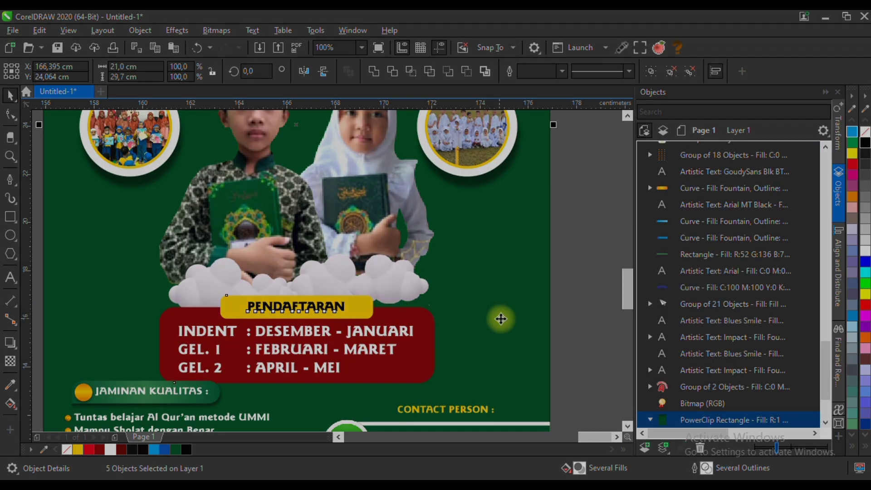